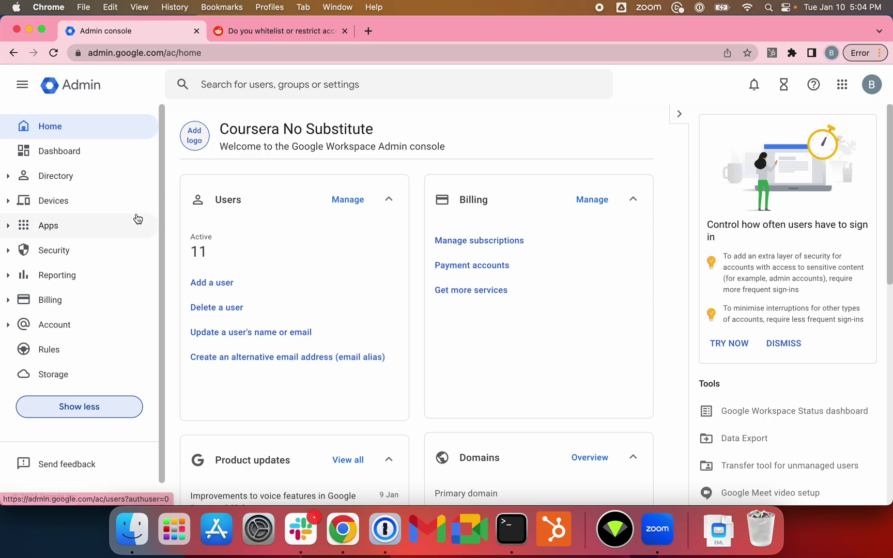
# Step: Go to Security API controls and list the 7 accessed third-party apps with their access levels
pyautogui.click(103, 255)
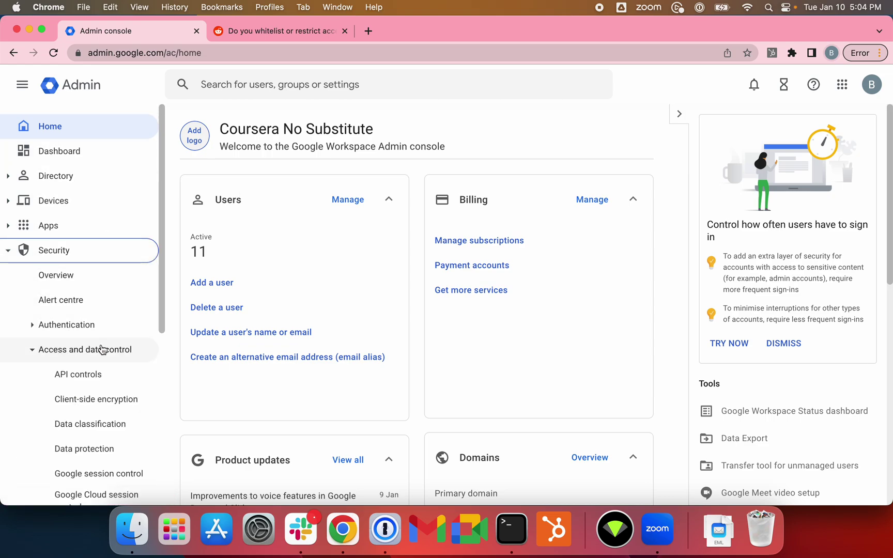
pyautogui.scroll(-5, 114, 279)
pyautogui.click(106, 240)
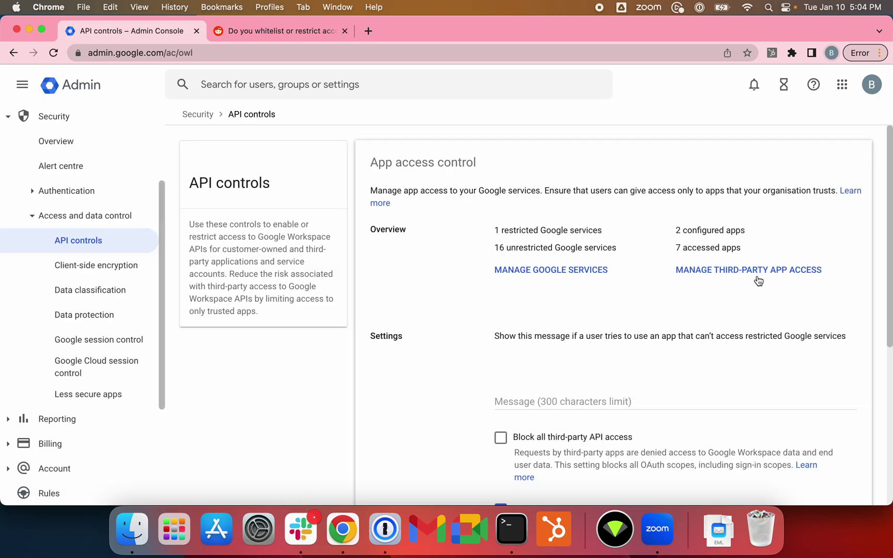
pyautogui.click(756, 276)
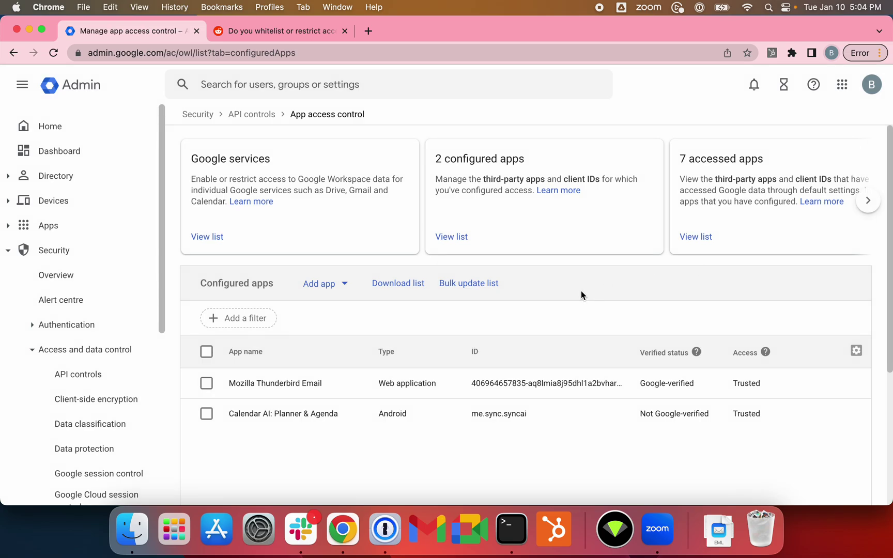
pyautogui.click(695, 236)
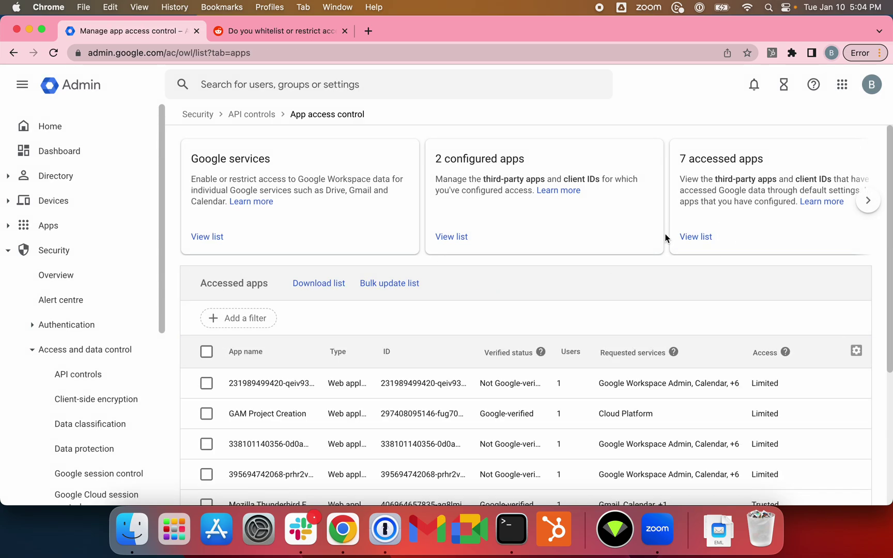
pyautogui.scroll(-3, 610, 280)
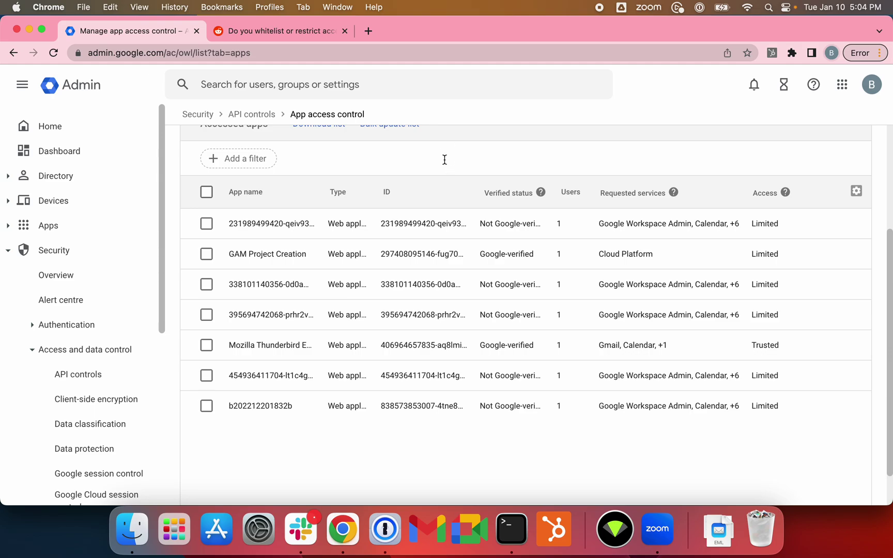
pyautogui.scroll(2, 444, 160)
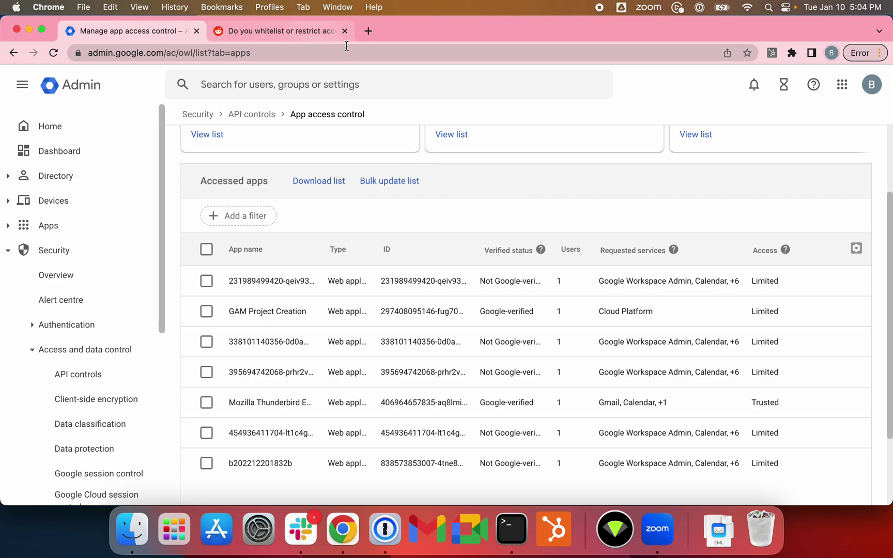
# Step: Dismiss the Google sign-in prompt and read the r/gsuite thread on whitelisting apps before blocking all services
pyautogui.click(298, 35)
pyautogui.scroll(-1, 502, 275)
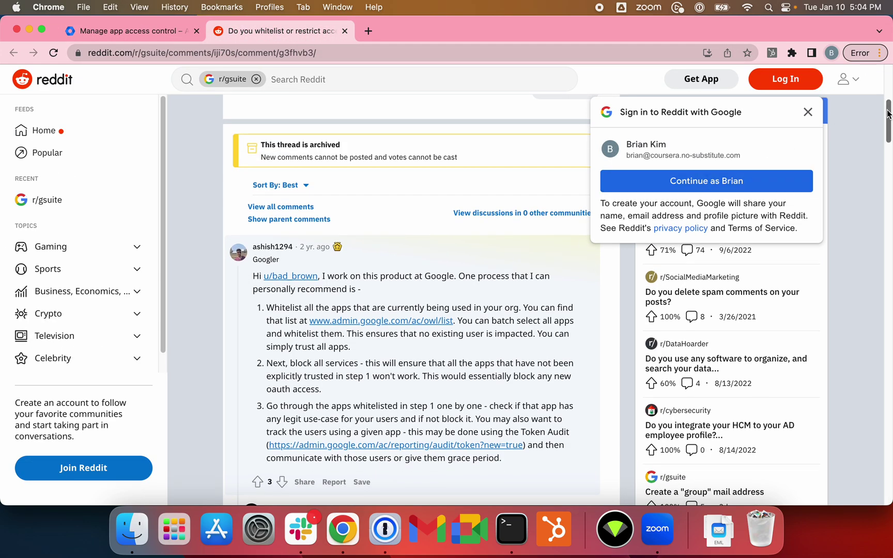
pyautogui.click(808, 112)
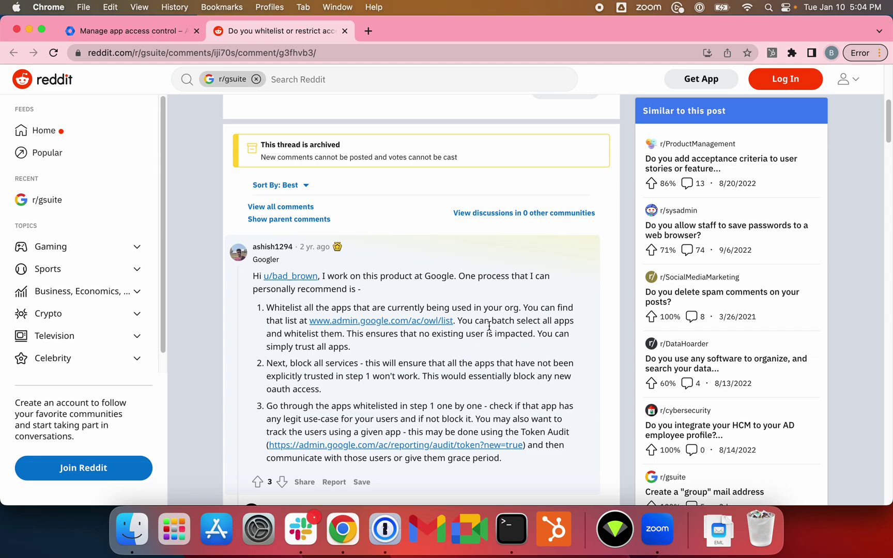
pyautogui.scroll(-3, 547, 311)
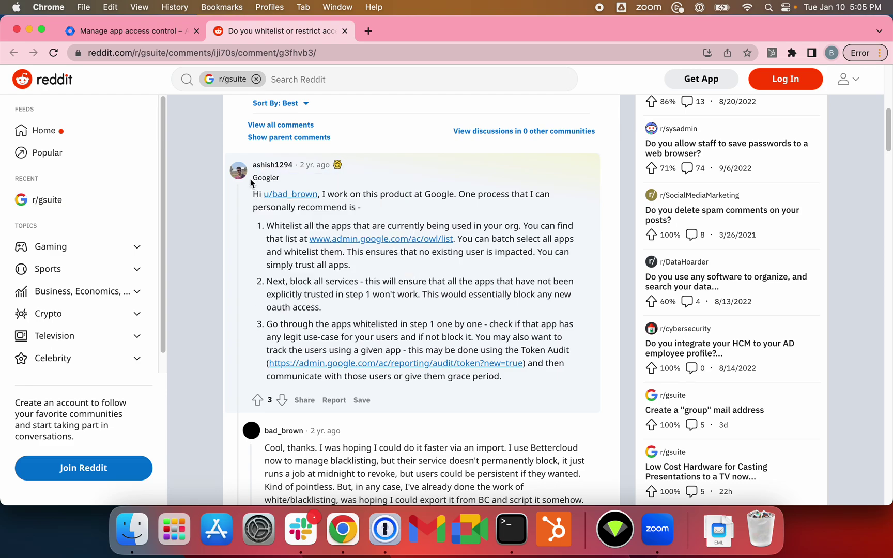
# Step: Export the accessed apps list through Bulk update list and download it as owl_apps.csv
pyautogui.click(156, 32)
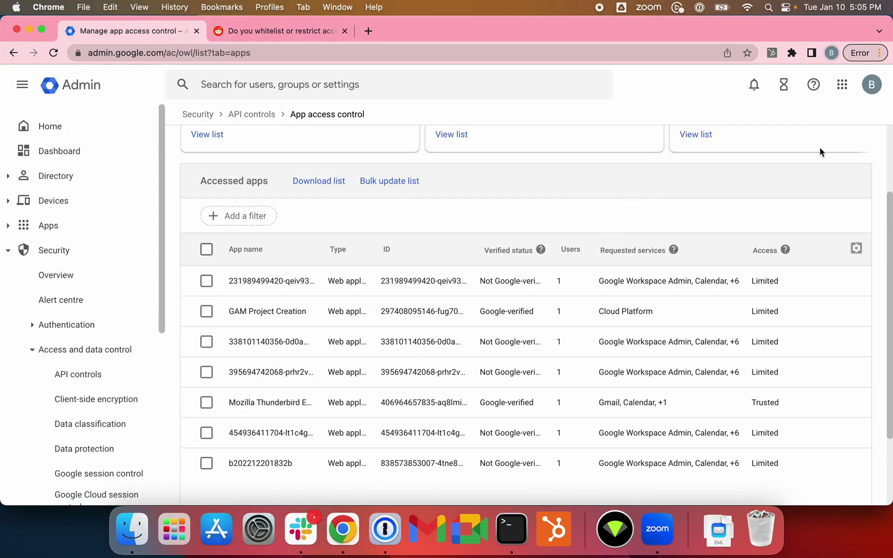
pyautogui.scroll(2, 589, 248)
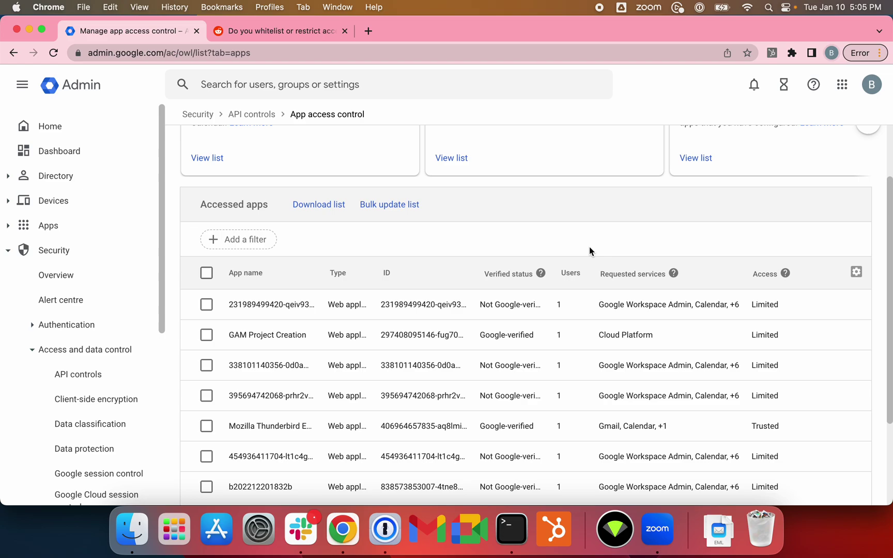
pyautogui.scroll(1, 619, 262)
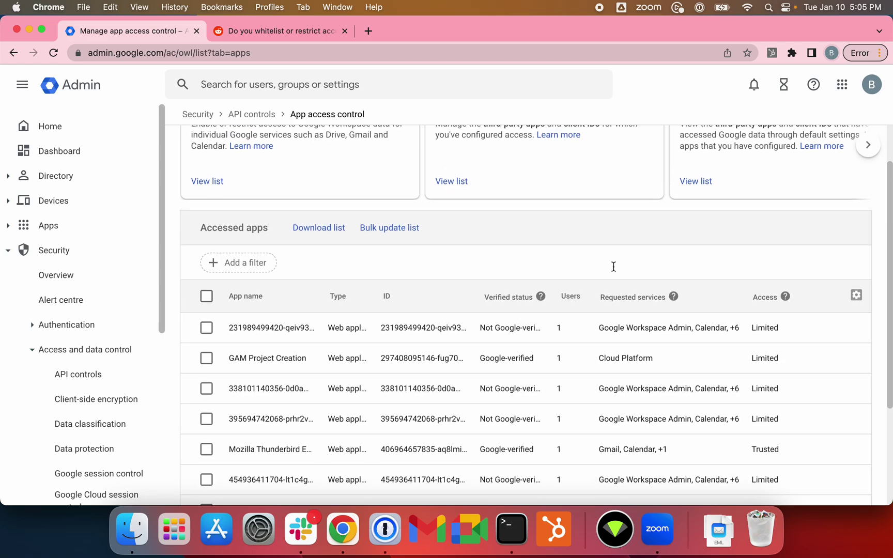
pyautogui.scroll(-3, 612, 265)
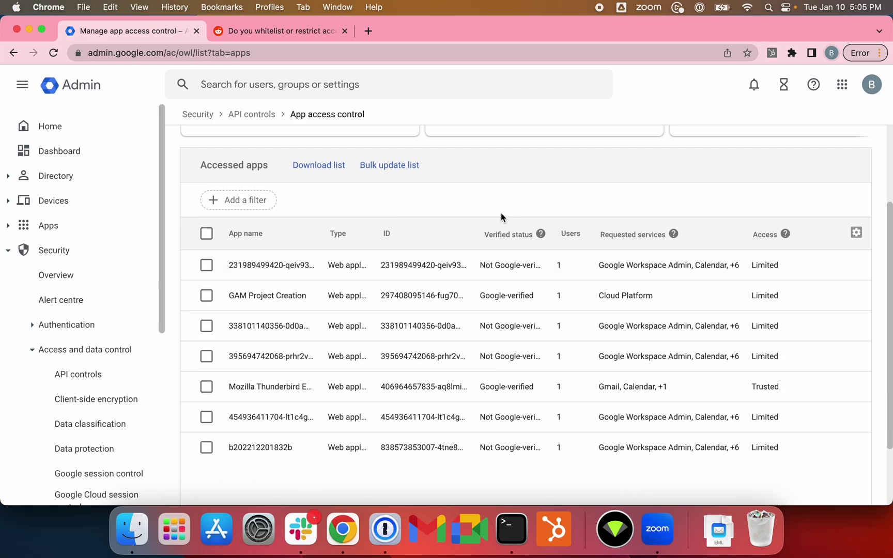
pyautogui.click(398, 166)
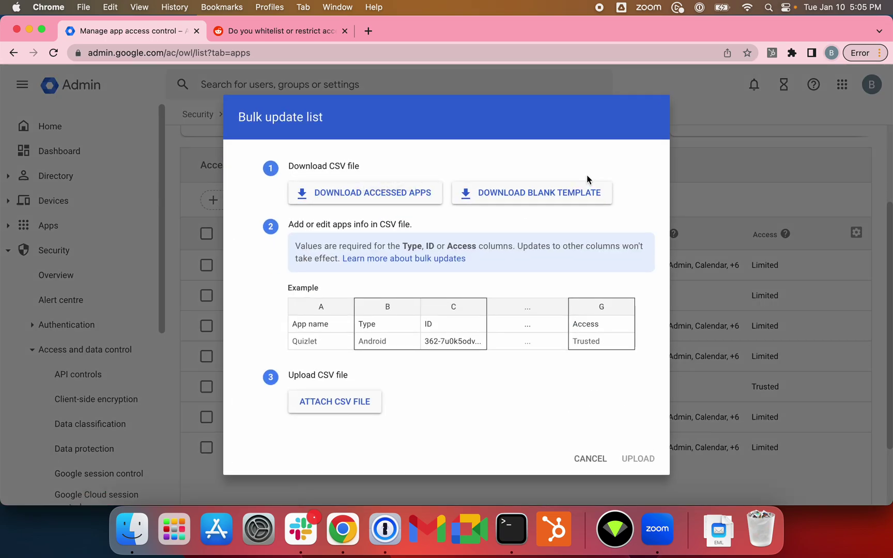
pyautogui.click(416, 195)
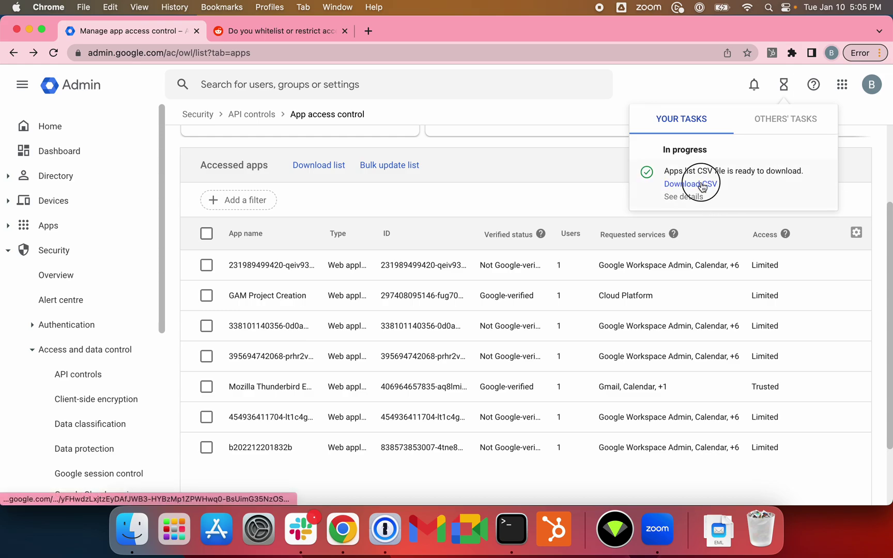
pyautogui.click(702, 185)
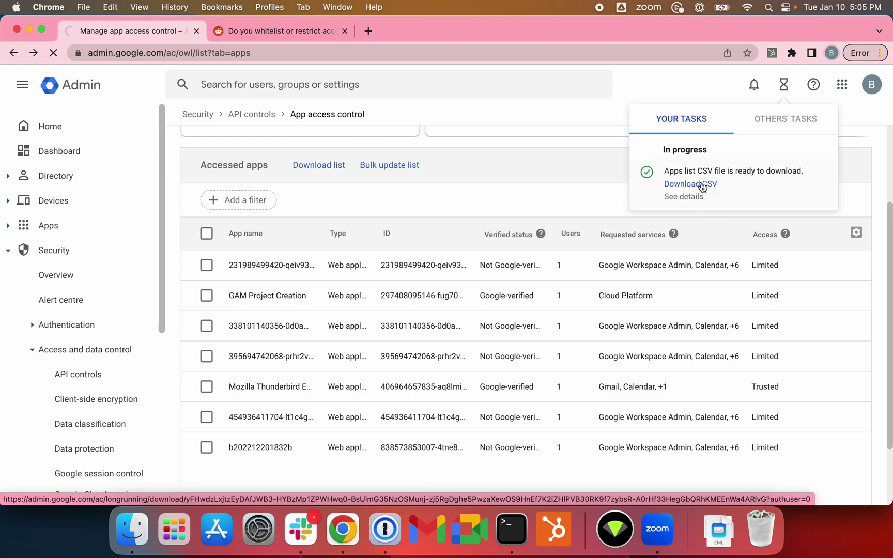
# Step: Create a new blank spreadsheet at sheets.new
pyautogui.click(368, 30)
pyautogui.write('sd')
pyautogui.press('BackSpace')
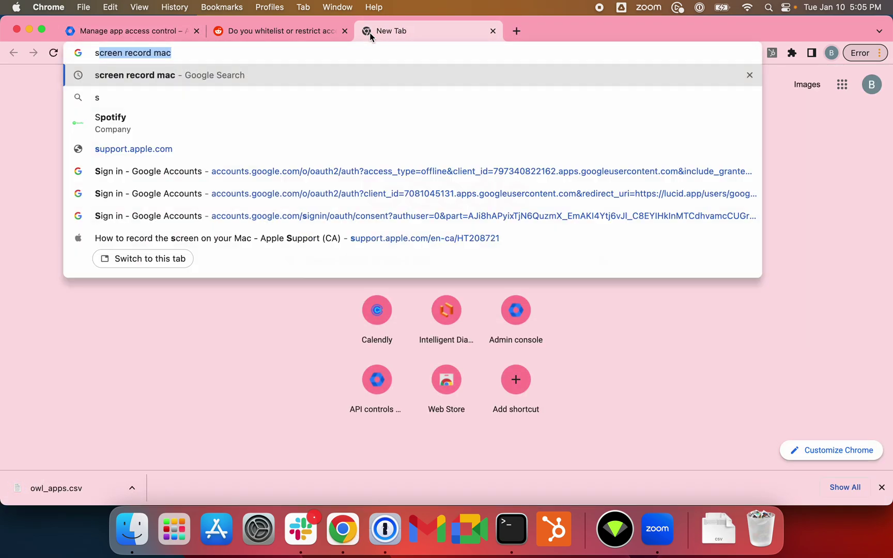
pyautogui.write('heets.new')
pyautogui.press('Return')
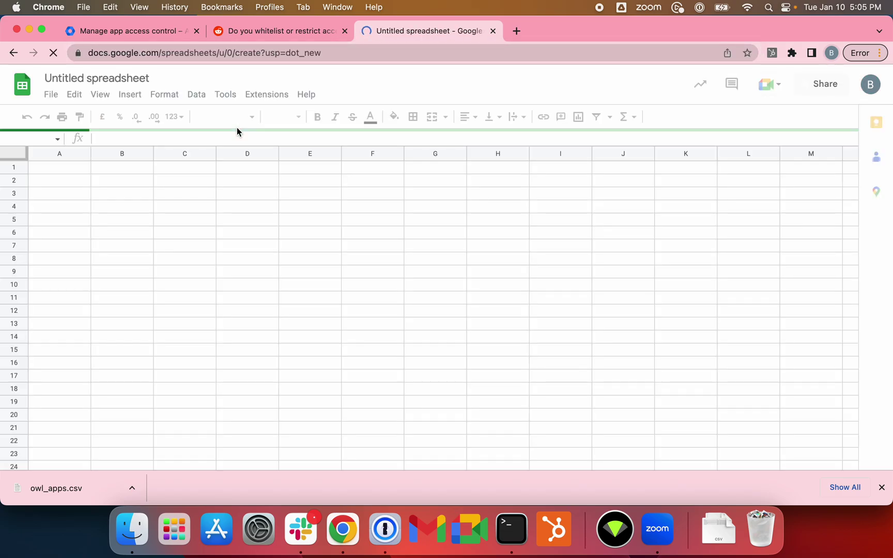
# Step: Import owl_apps.csv from the Downloads folder into the spreadsheet
pyautogui.click(50, 94)
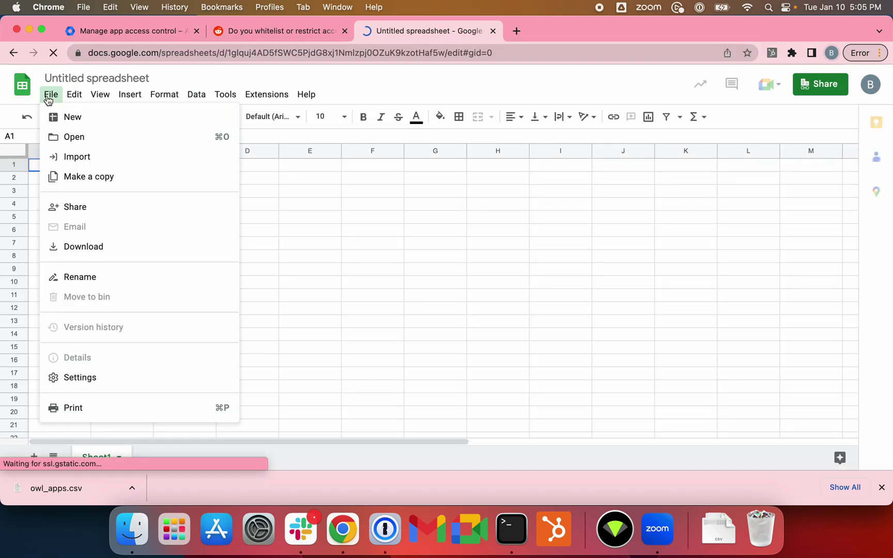
pyautogui.click(106, 165)
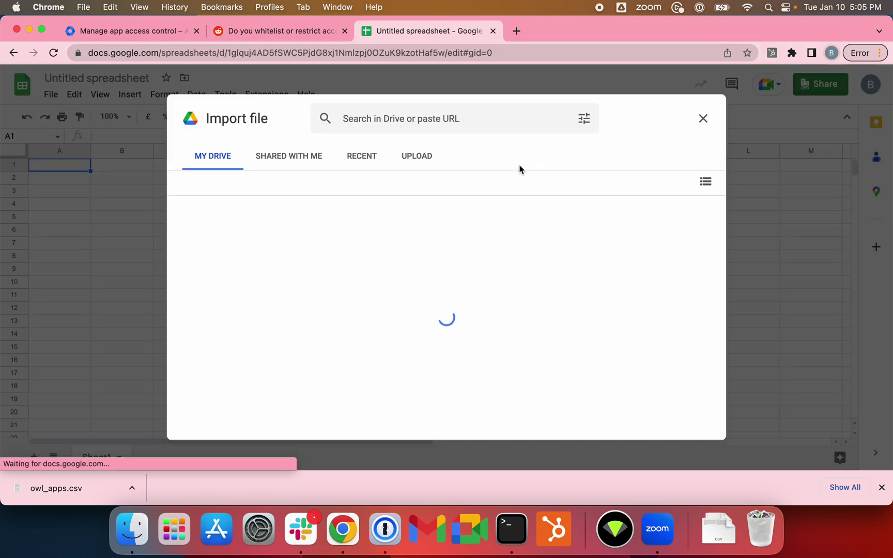
pyautogui.click(416, 156)
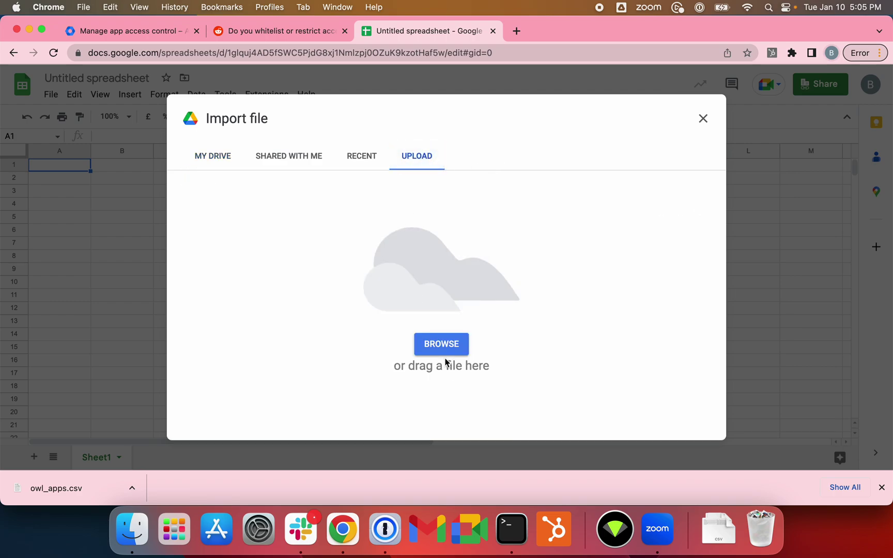
pyautogui.click(442, 343)
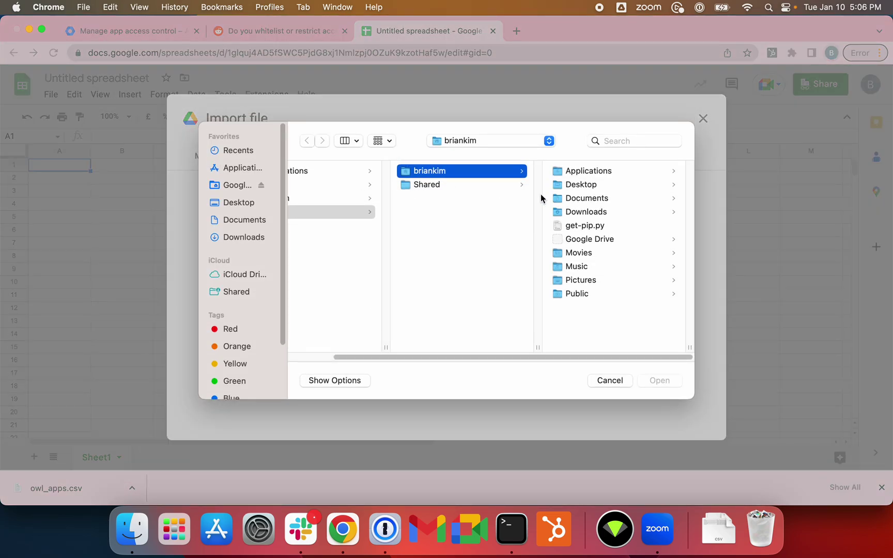
pyautogui.click(606, 212)
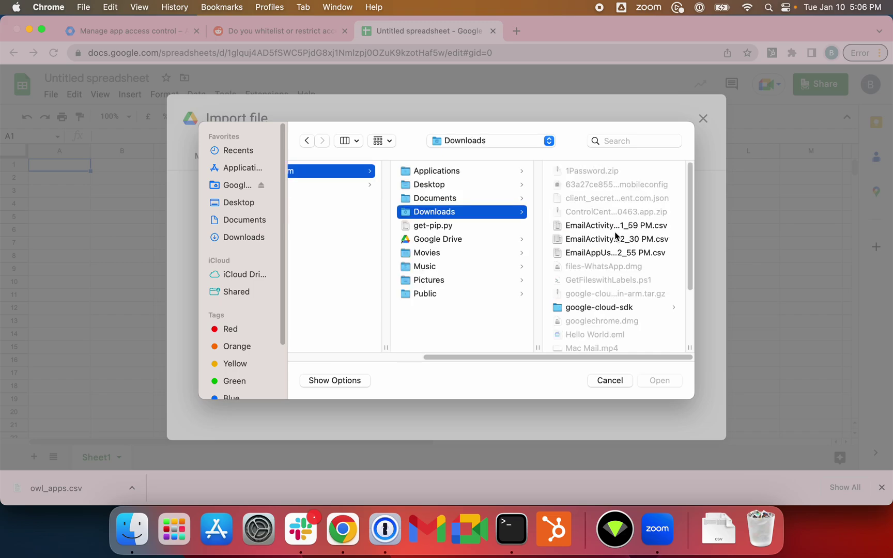
pyautogui.doubleClick(596, 300)
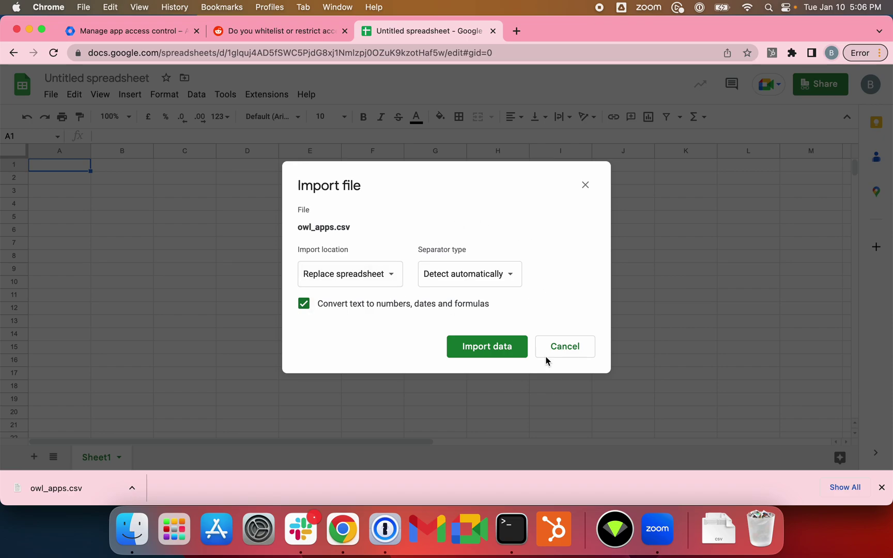
pyautogui.click(482, 355)
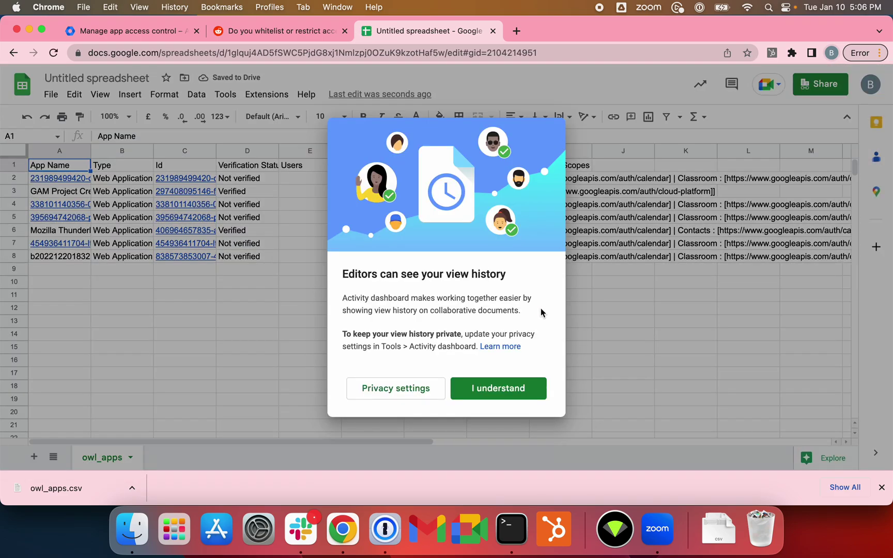
pyautogui.click(534, 389)
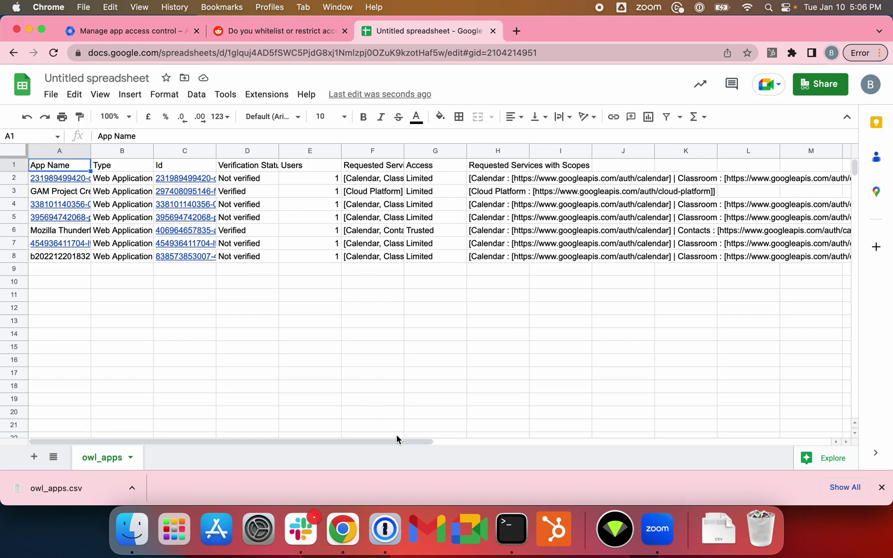
# Step: Select the whole sheet and auto-fit every column to its contents
pyautogui.moveTo(396, 437); pyautogui.dragTo(204, 437)
pyautogui.click(20, 150)
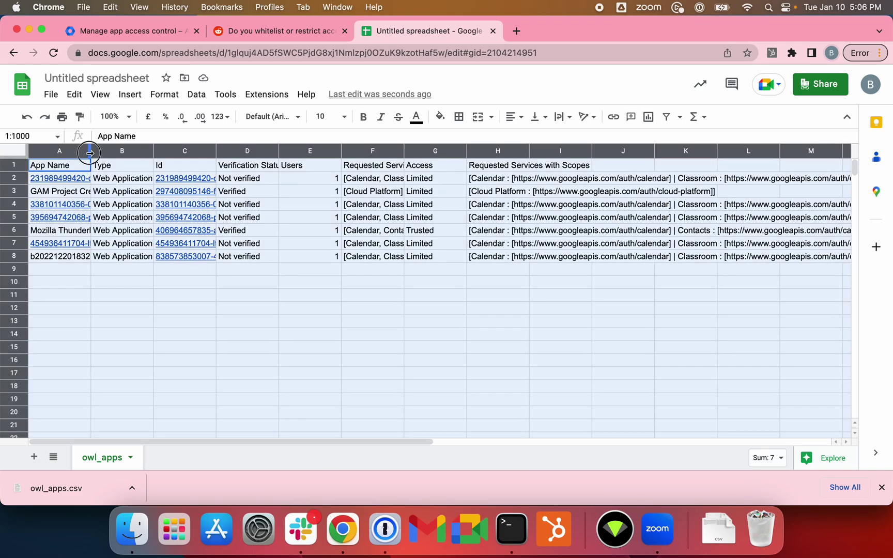
pyautogui.doubleClick(90, 153)
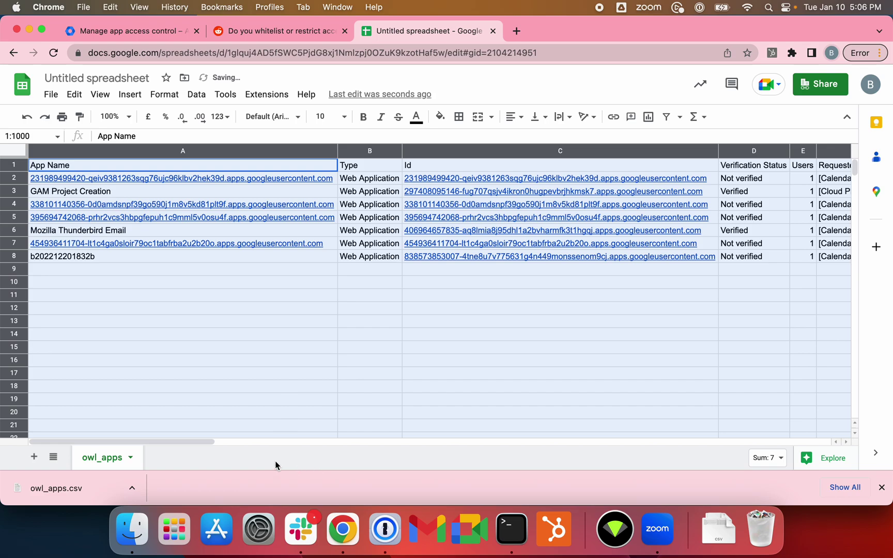
pyautogui.moveTo(162, 439); pyautogui.dragTo(351, 421)
# Step: Dismiss the finished download notice and open the Bulk update list dialog for accessed apps
pyautogui.click(187, 36)
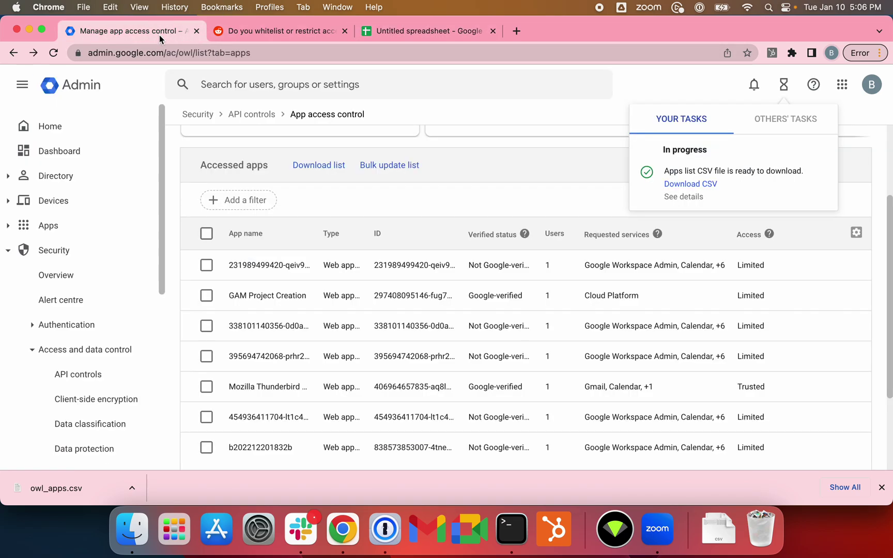
pyautogui.click(465, 179)
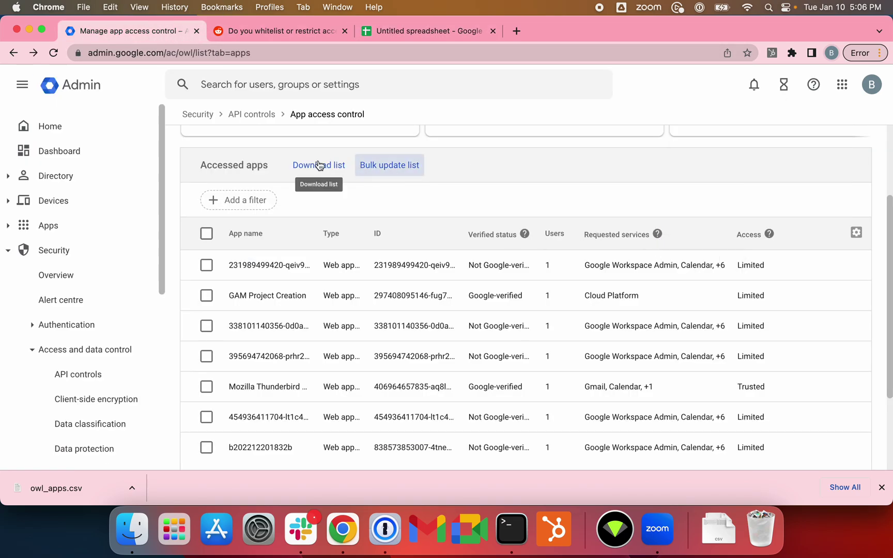
pyautogui.click(356, 174)
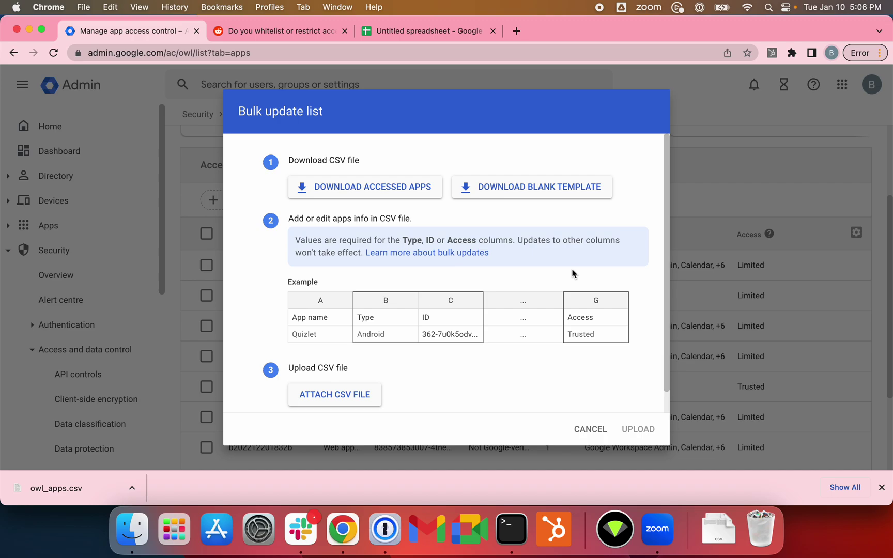
pyautogui.scroll(-1, 588, 284)
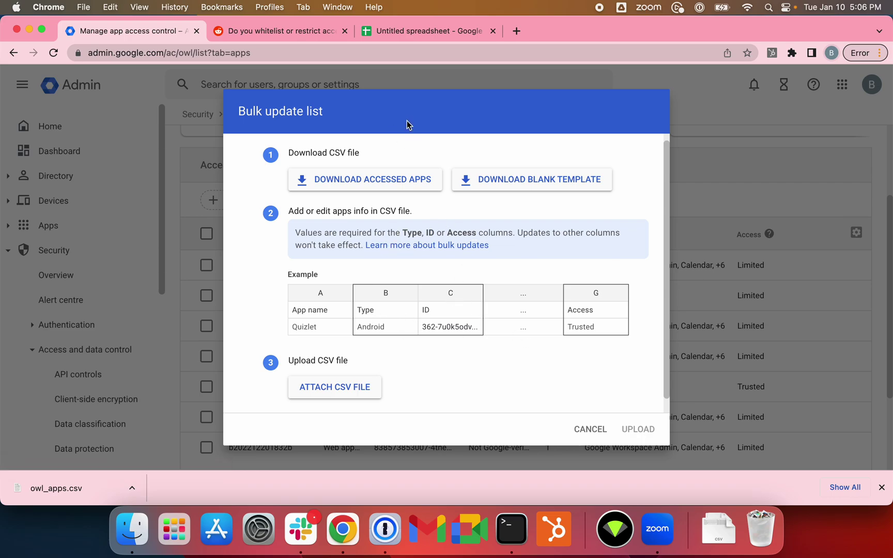
# Step: Delete the App Name column and the Verification Status through Requested Services columns
pyautogui.click(416, 34)
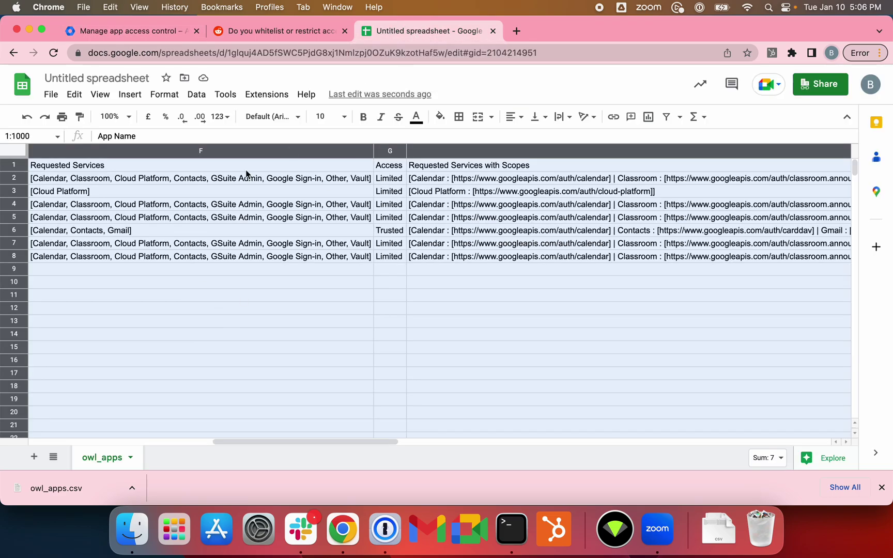
pyautogui.moveTo(357, 442); pyautogui.dragTo(144, 441)
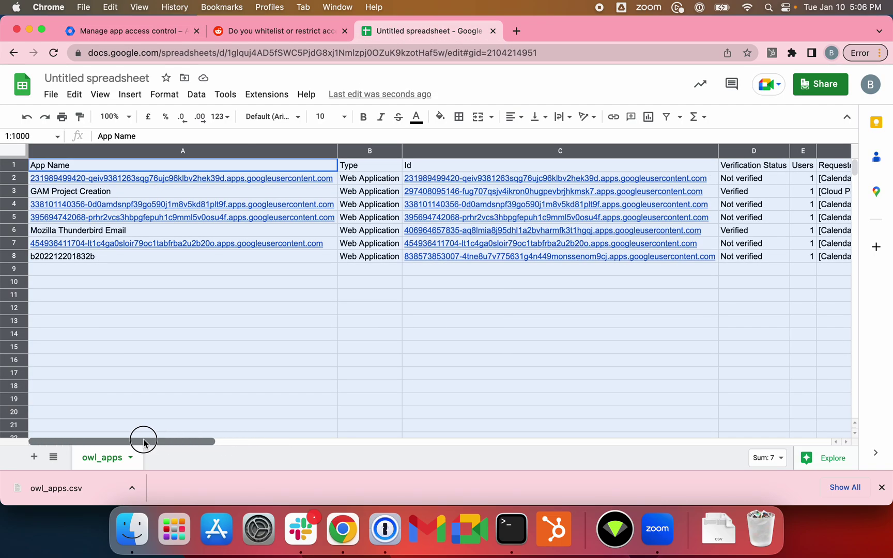
pyautogui.rightClick(239, 151)
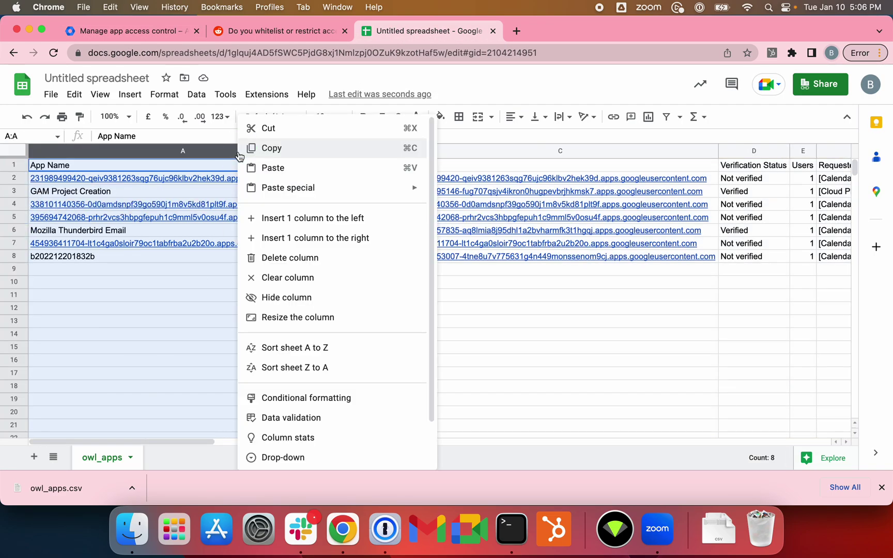
pyautogui.click(345, 263)
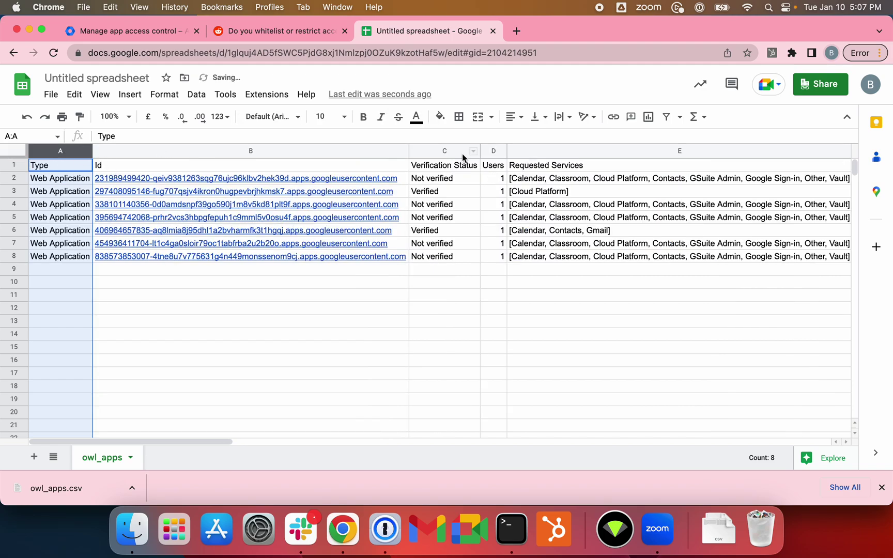
pyautogui.moveTo(452, 149); pyautogui.dragTo(578, 140)
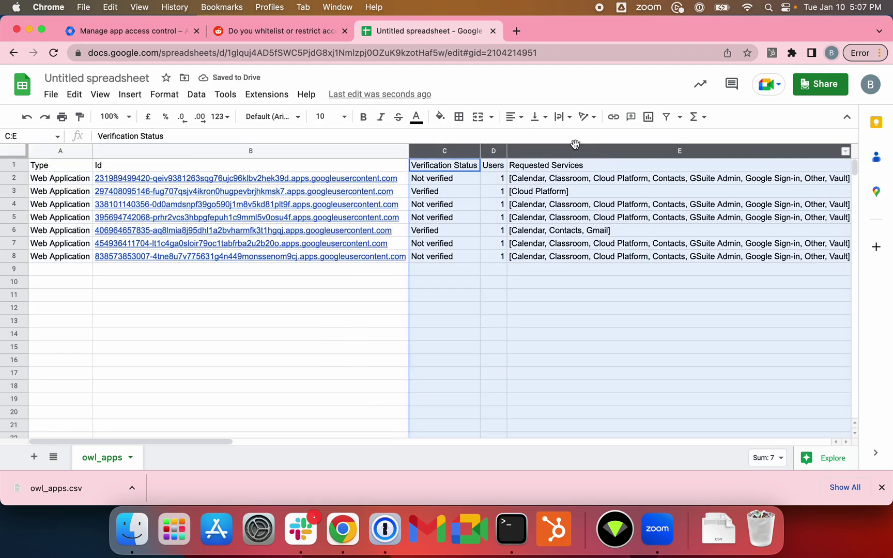
pyautogui.rightClick(552, 150)
pyautogui.click(642, 261)
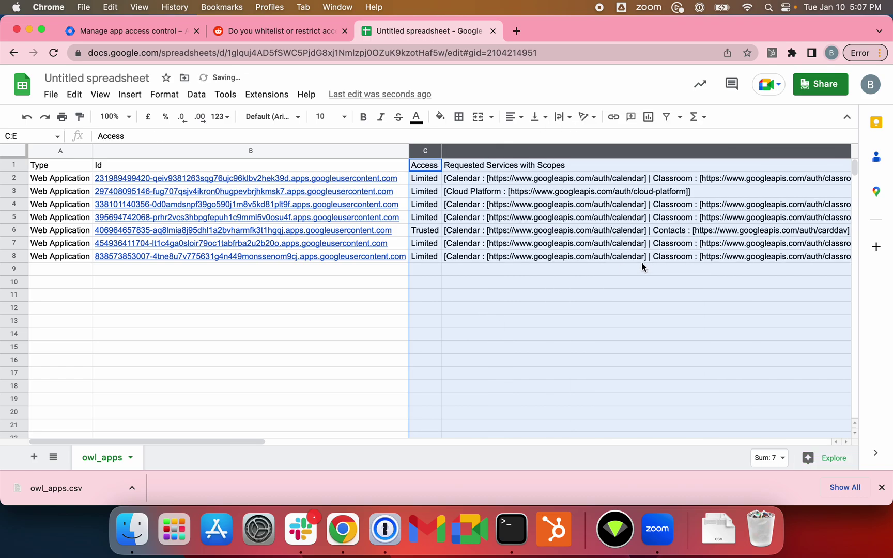
# Step: Enter Trusted in C2 and fill it down through C8
pyautogui.click(439, 180)
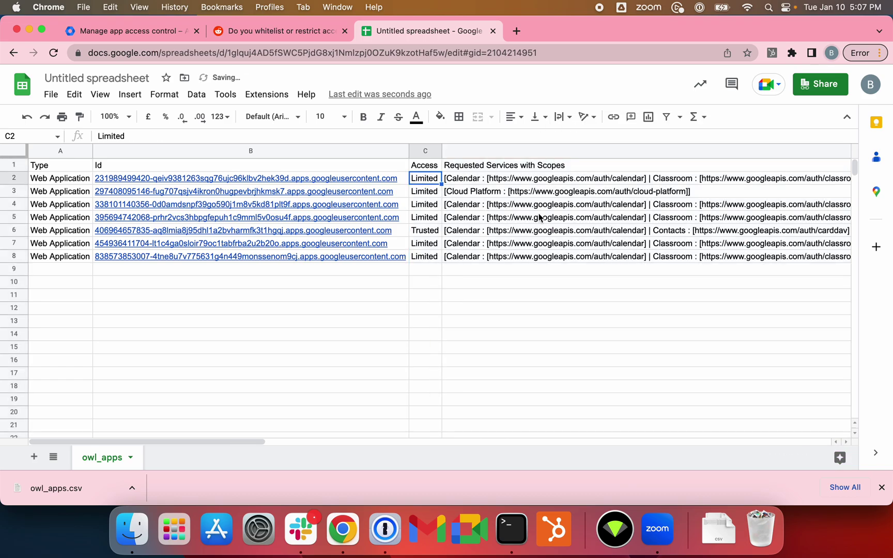
pyautogui.write('Trusted')
pyautogui.press('Return')
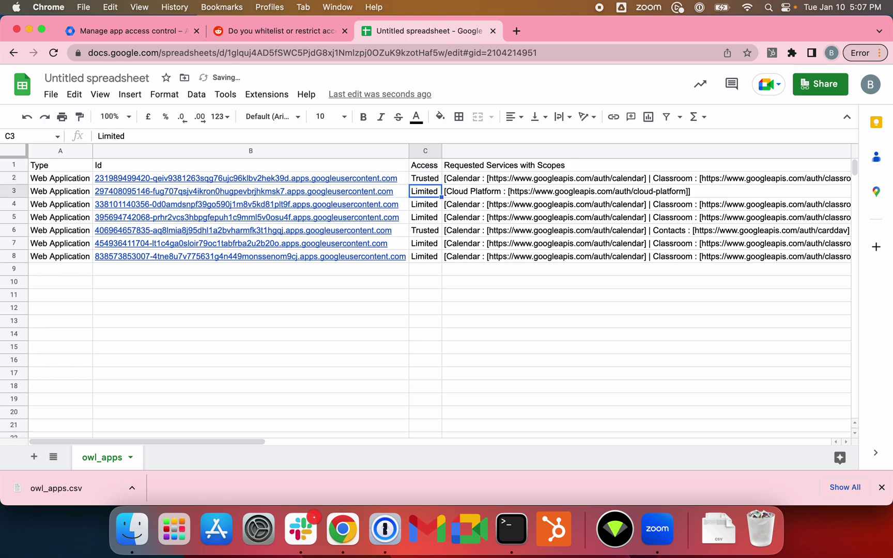
pyautogui.click(425, 178)
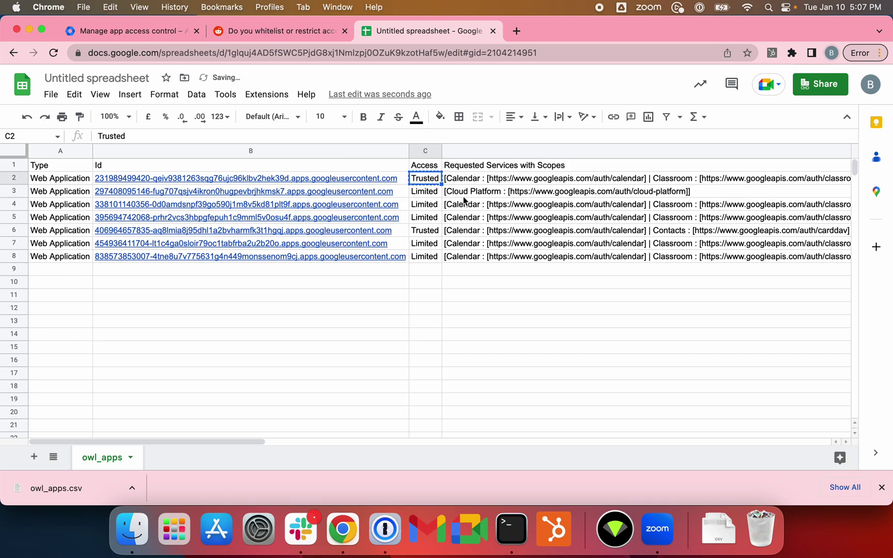
pyautogui.moveTo(440, 184); pyautogui.dragTo(433, 261)
# Step: Delete the Requested Services with Scopes column
pyautogui.click(491, 152)
pyautogui.rightClick(491, 152)
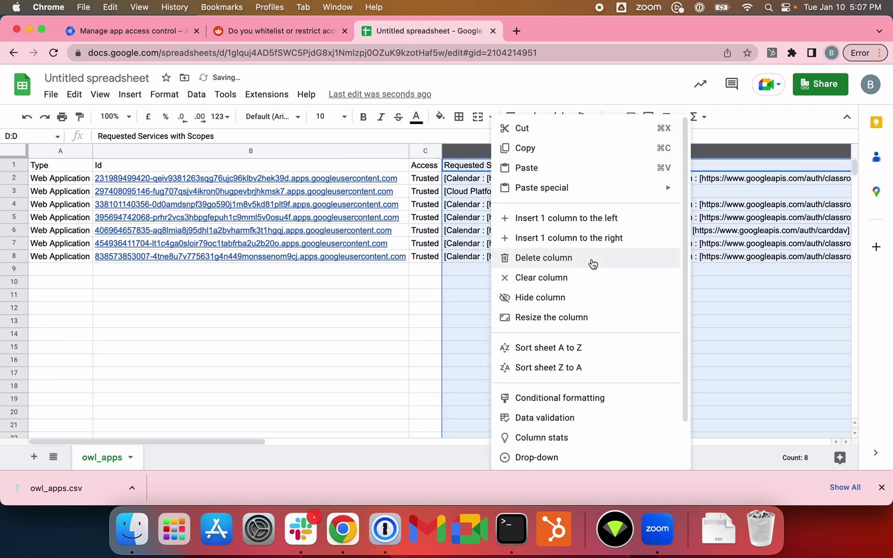
pyautogui.click(593, 257)
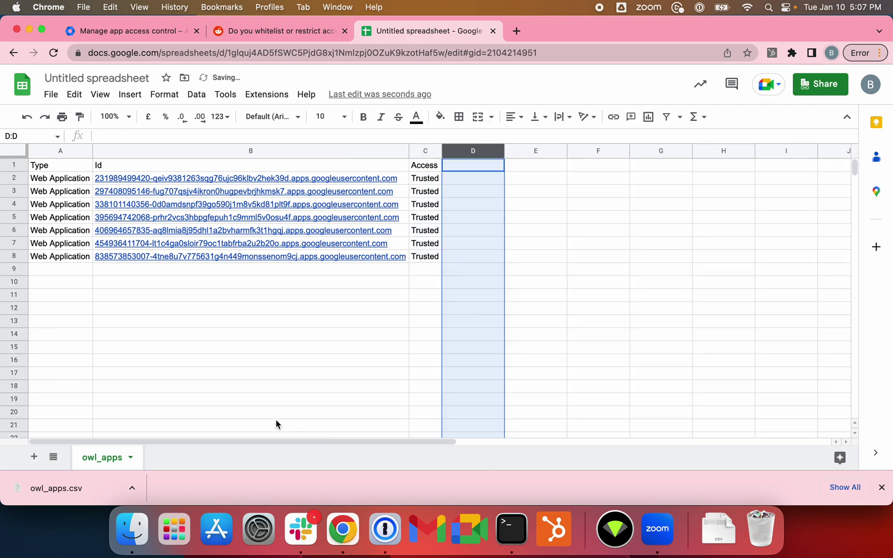
# Step: Rename the spreadsheet to 'OWL List'
pyautogui.click(51, 94)
pyautogui.click(116, 78)
pyautogui.write('OAUTH')
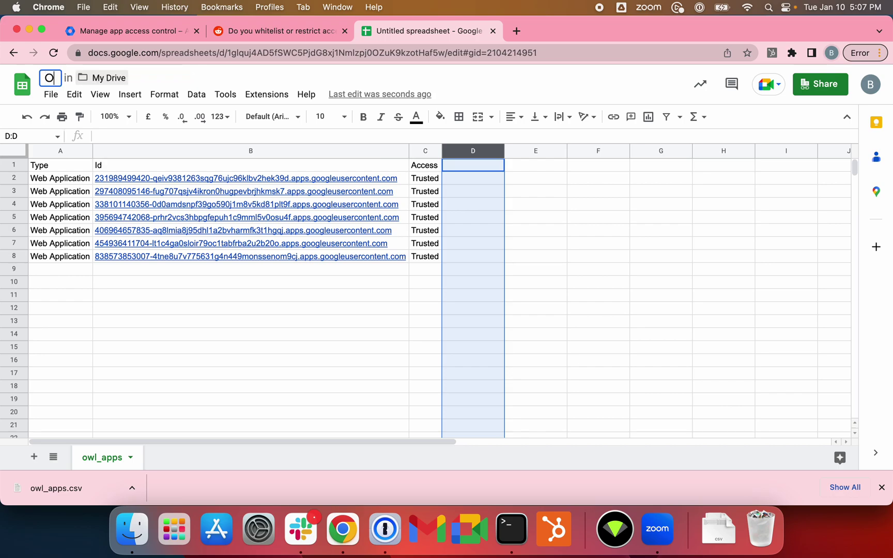
pyautogui.press('BackSpace')
pyautogui.press('BackSpace')
pyautogui.press('BackSpace')
pyautogui.press('BackSpace')
pyautogui.press('BackSpace')
pyautogui.write('WL')
pyautogui.press('BackSpace')
pyautogui.press('BackSpace')
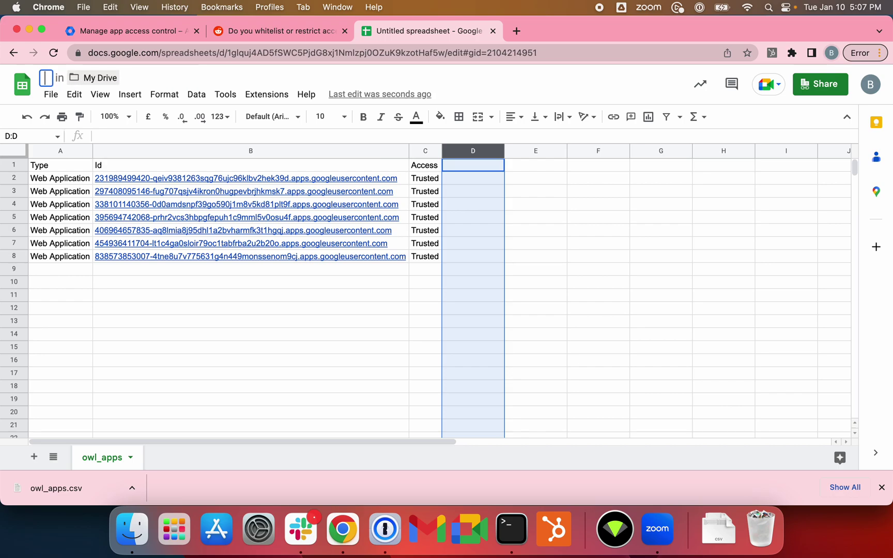
pyautogui.write('OWL L')
pyautogui.press('BackSpace')
pyautogui.press('BackSpace')
pyautogui.write('List')
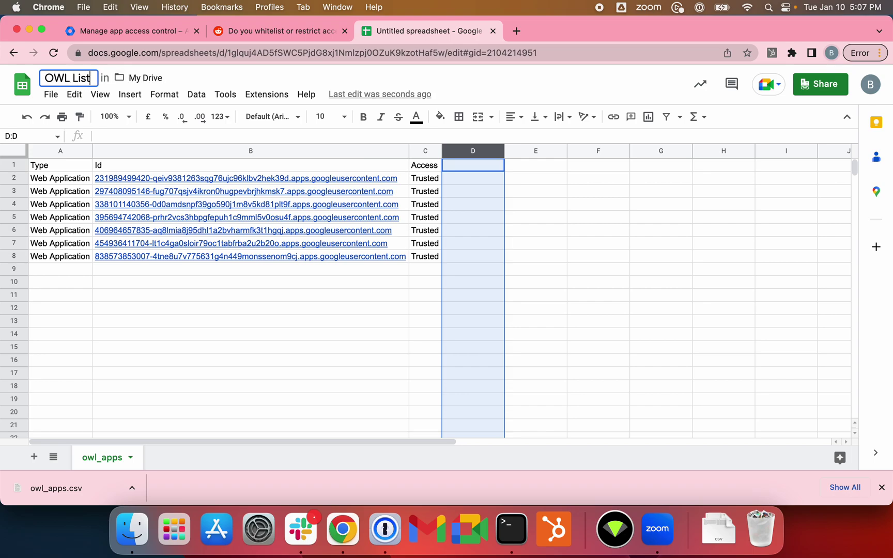
pyautogui.press('Return')
# Step: Download the sheet as a comma-separated values (.csv) file
pyautogui.click(51, 94)
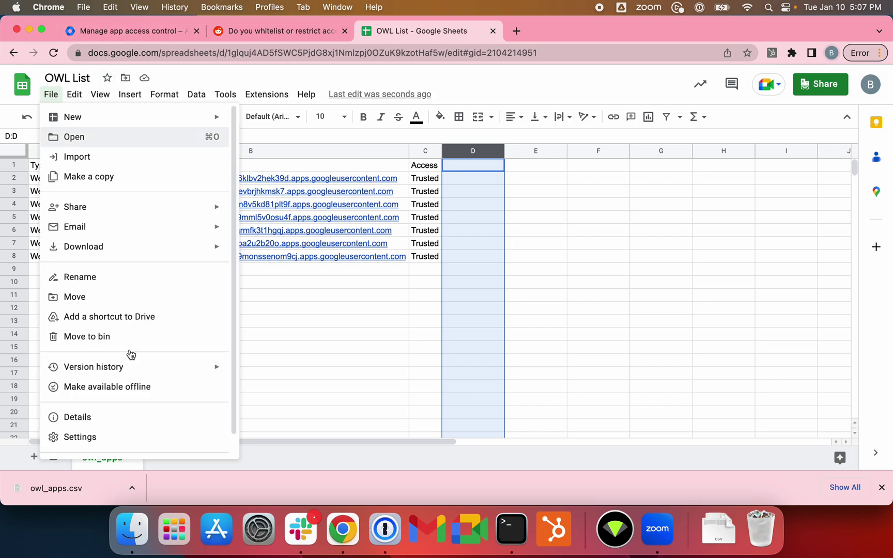
pyautogui.moveTo(135, 256)
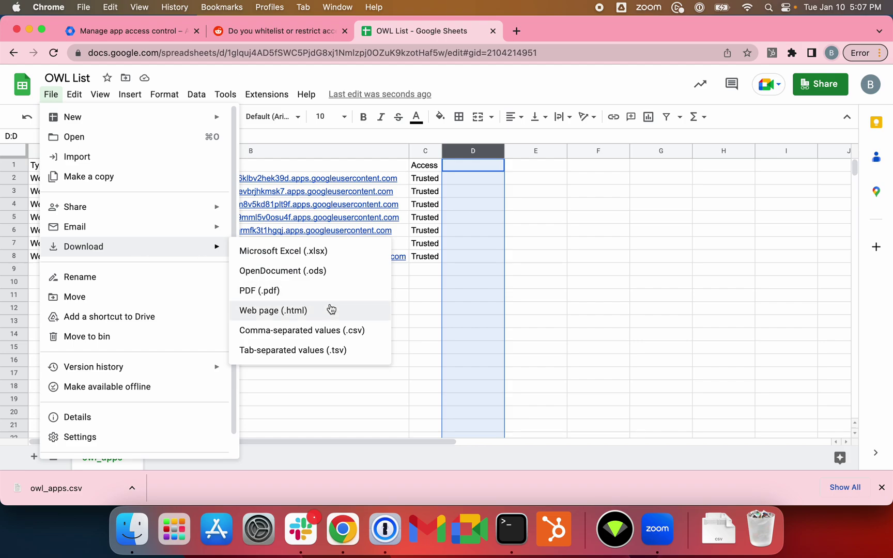
pyautogui.click(346, 334)
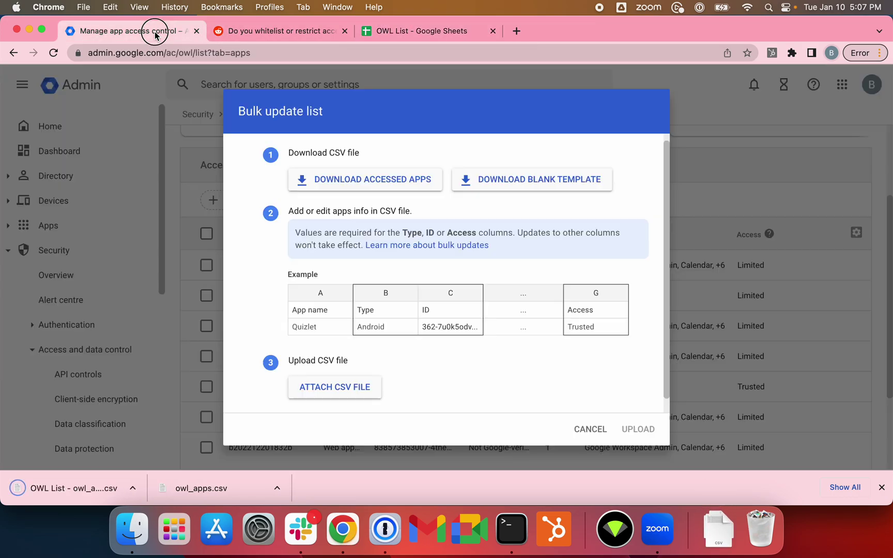
# Step: Attach 'OWL List - owl_apps.csv' in the Bulk update list dialog and upload it
pyautogui.click(165, 32)
pyautogui.click(363, 388)
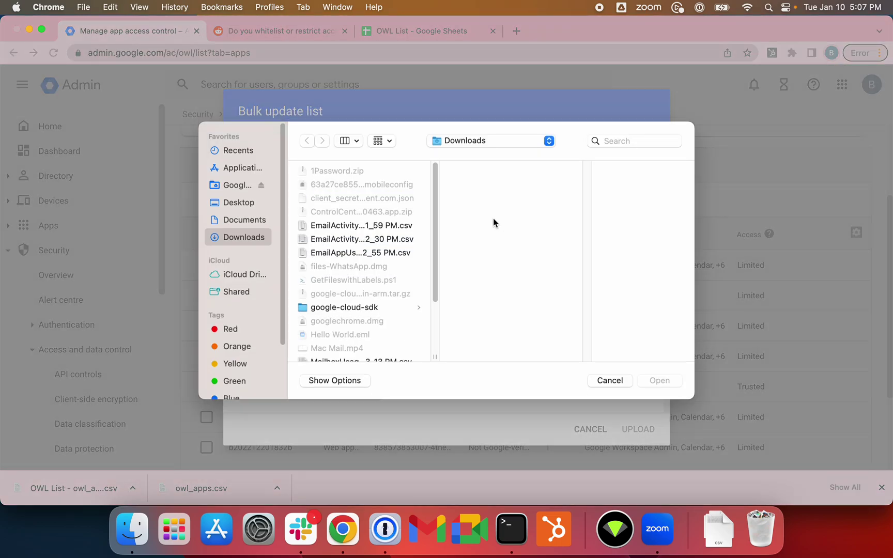
pyautogui.moveTo(436, 279); pyautogui.dragTo(437, 356)
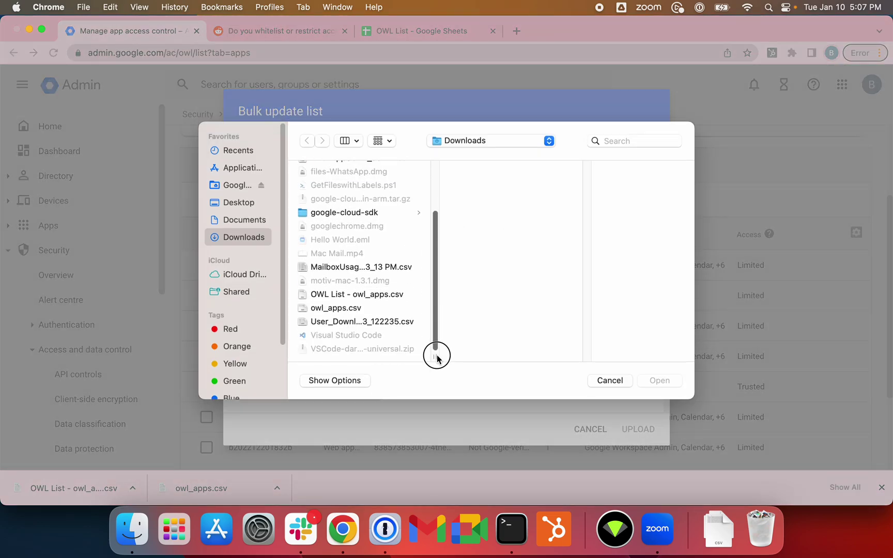
pyautogui.doubleClick(360, 295)
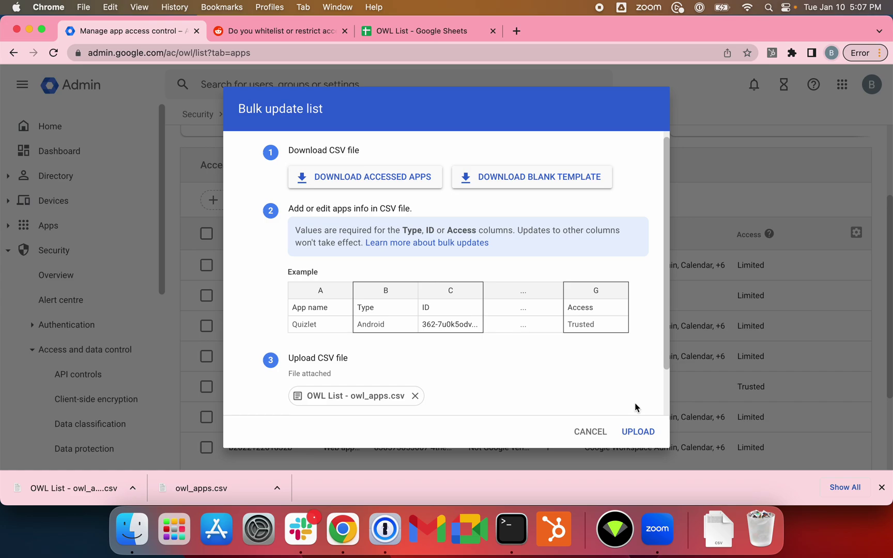
pyautogui.click(638, 432)
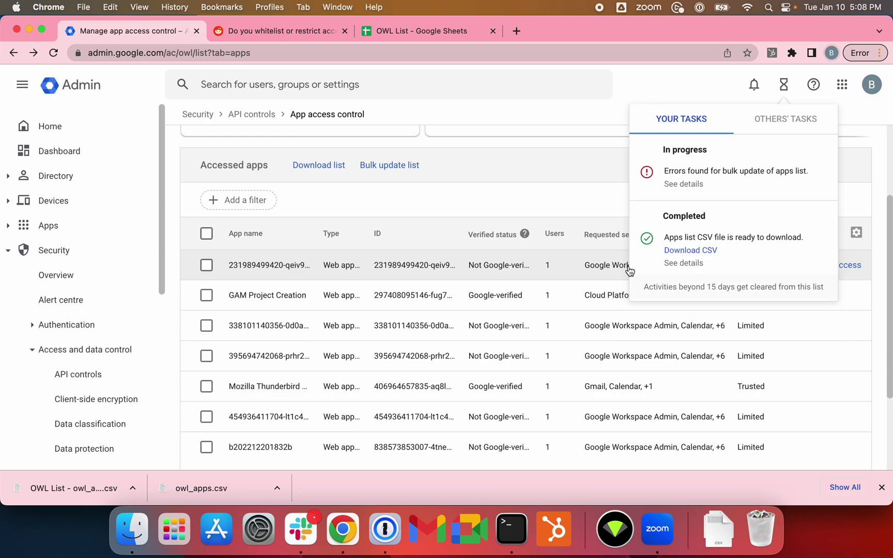
# Step: Check the bulk update error details, then reload and reopen the accessed apps list
pyautogui.click(693, 186)
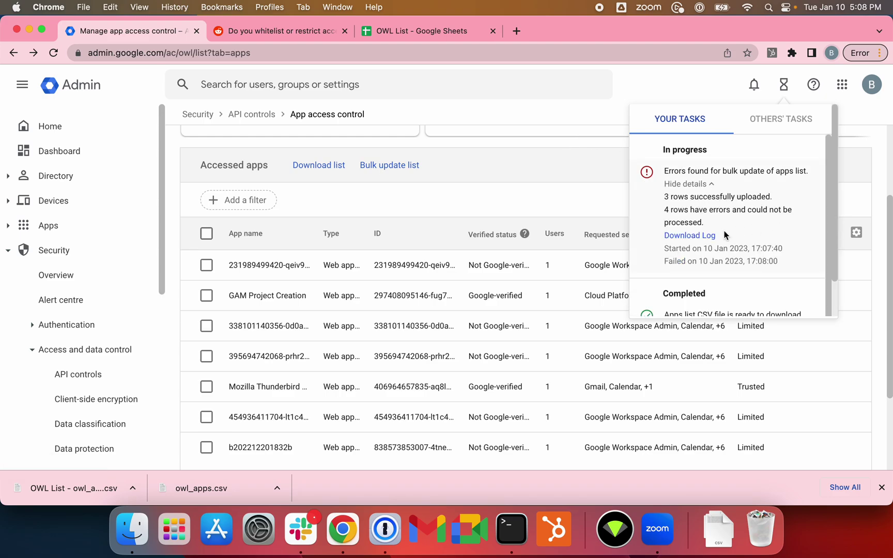
pyautogui.click(359, 179)
pyautogui.click(47, 53)
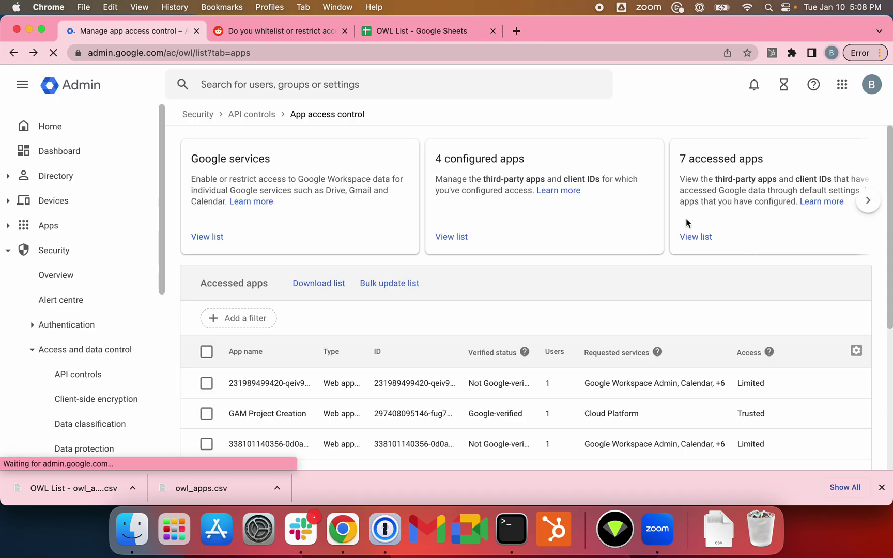
pyautogui.click(701, 236)
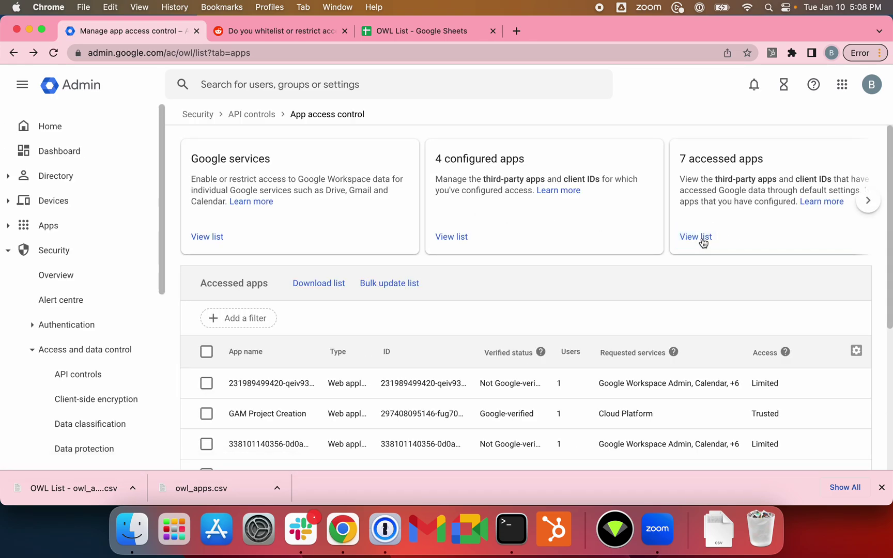
pyautogui.click(703, 242)
pyautogui.scroll(-5, 610, 251)
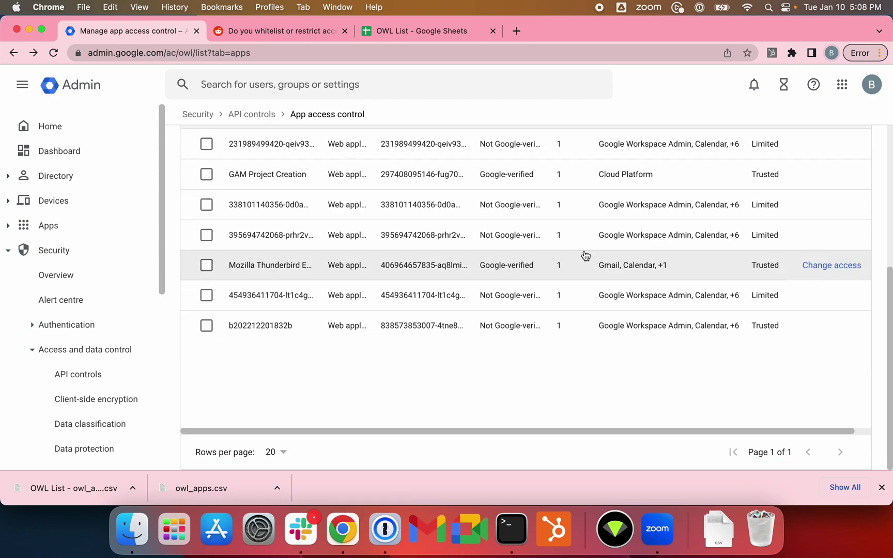
pyautogui.scroll(3, 290, 245)
# Step: Select all seven accessed apps and change their access to Trusted
pyautogui.click(207, 236)
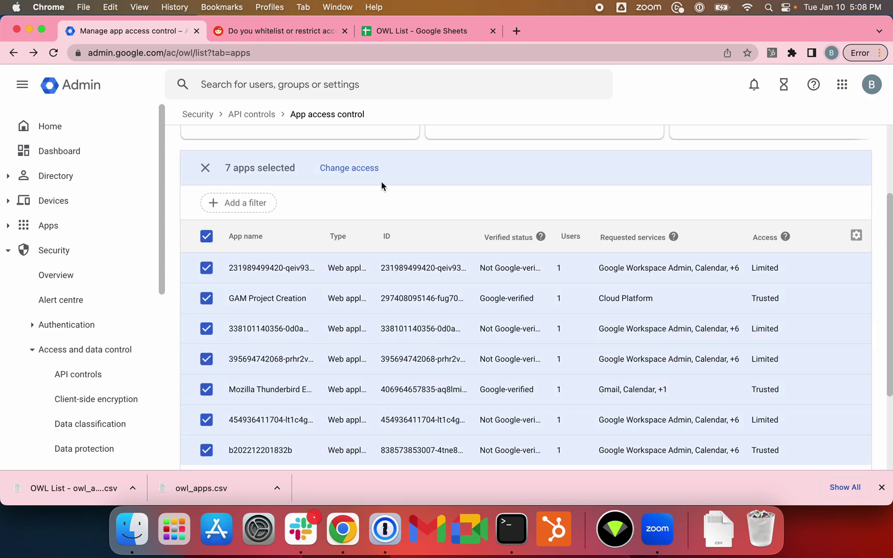
pyautogui.click(350, 168)
pyautogui.click(321, 258)
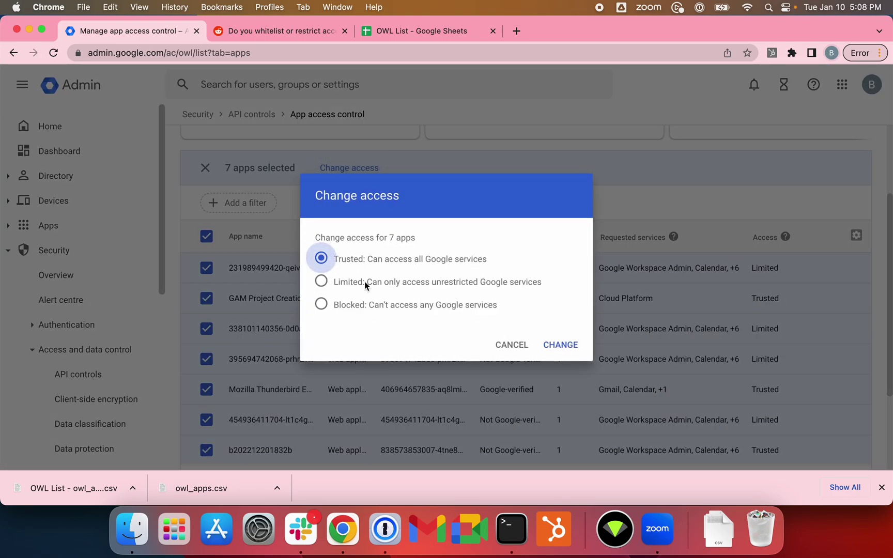
pyautogui.click(571, 344)
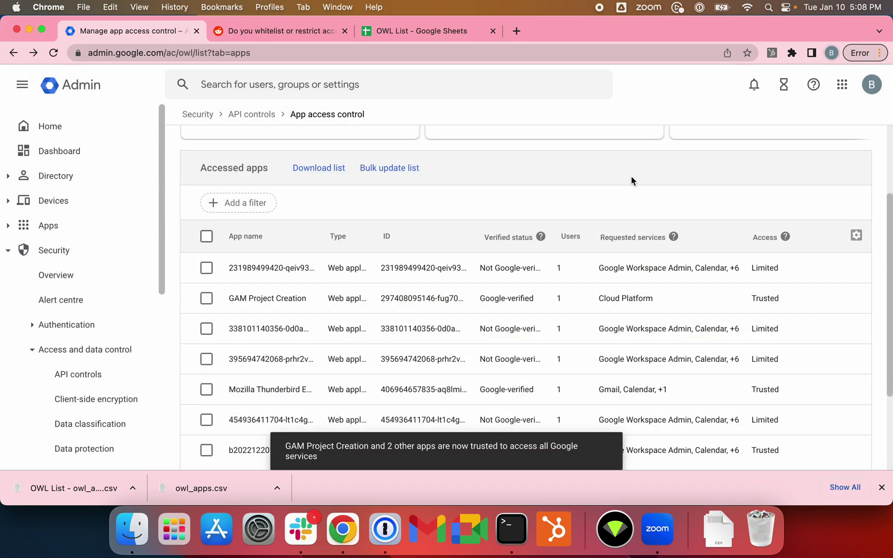
# Step: Reload the page twice and reopen the accessed apps list to check the access levels
pyautogui.click(57, 52)
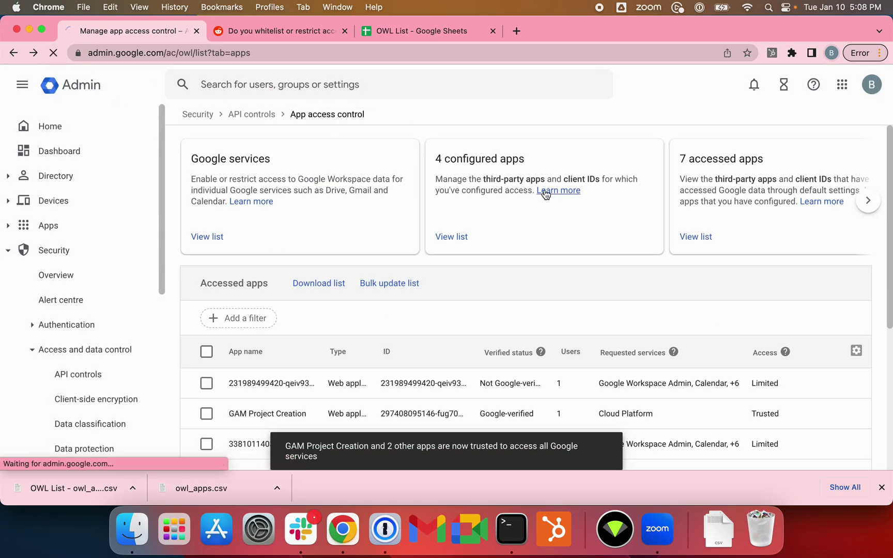
pyautogui.click(694, 238)
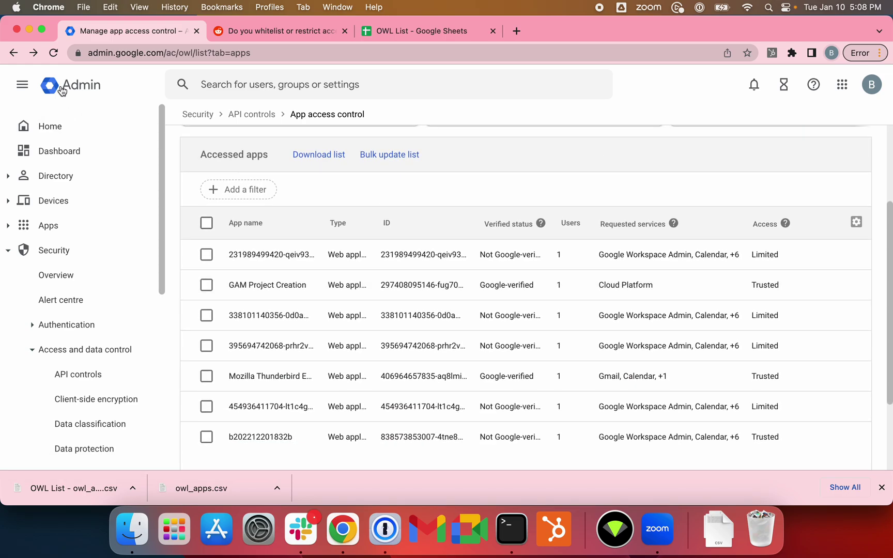
pyautogui.click(54, 53)
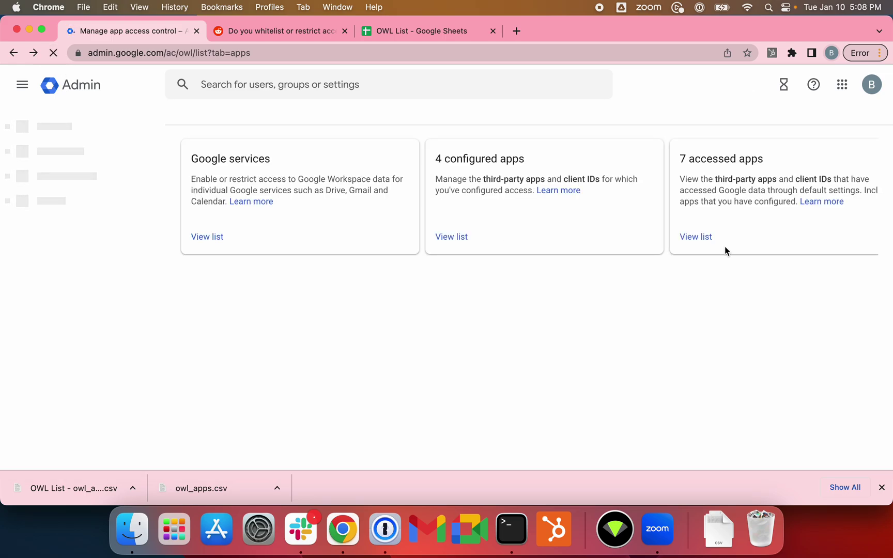
pyautogui.click(708, 243)
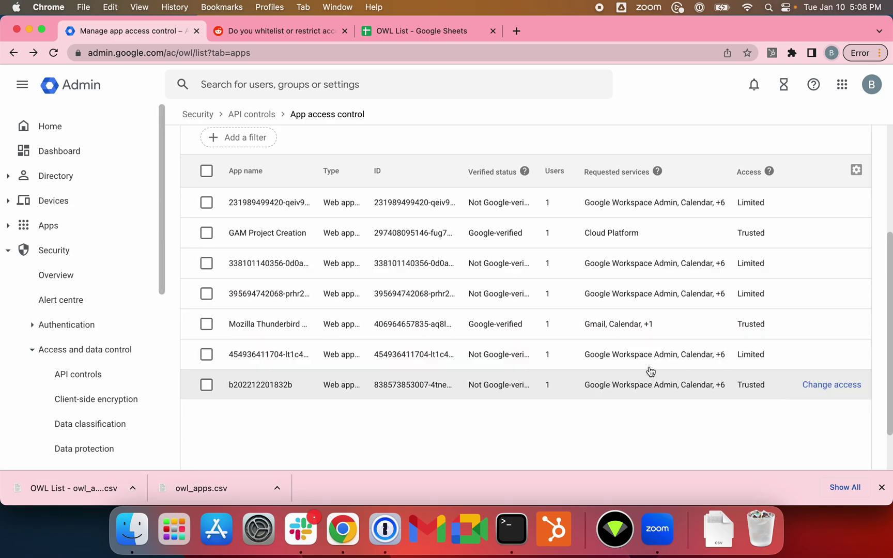
pyautogui.scroll(4, 661, 231)
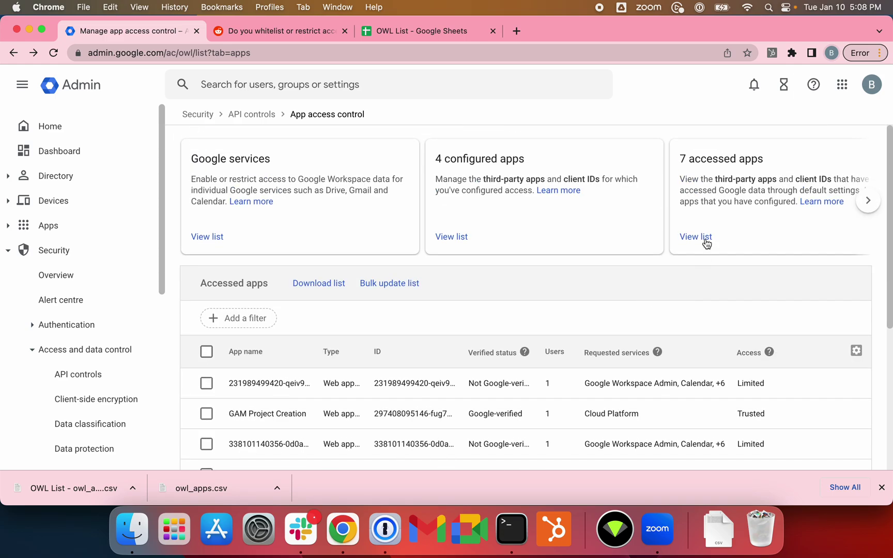
pyautogui.click(703, 239)
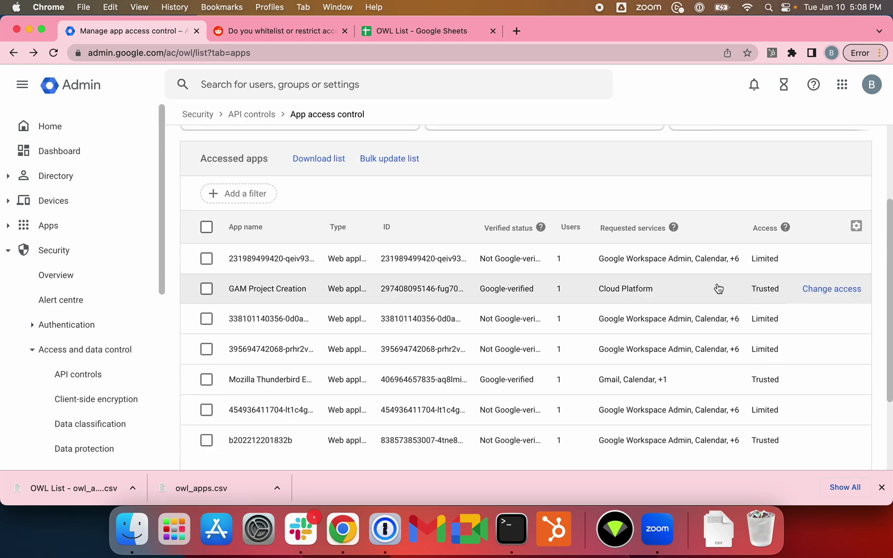
pyautogui.scroll(3, 456, 199)
pyautogui.click(207, 228)
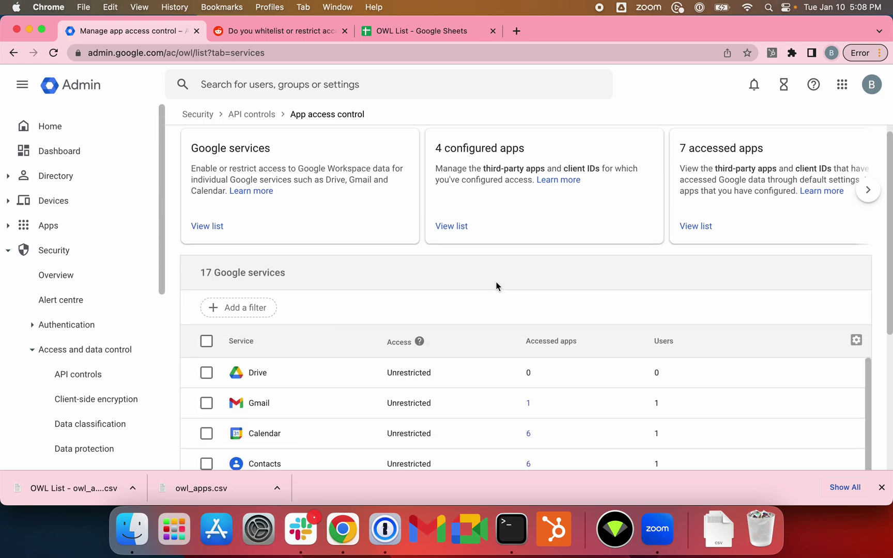
pyautogui.scroll(-5, 496, 286)
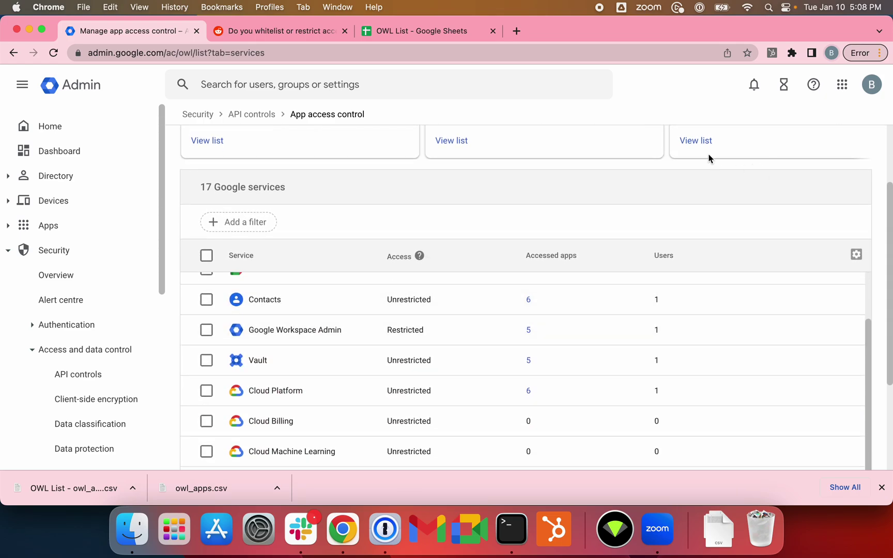
pyautogui.click(699, 142)
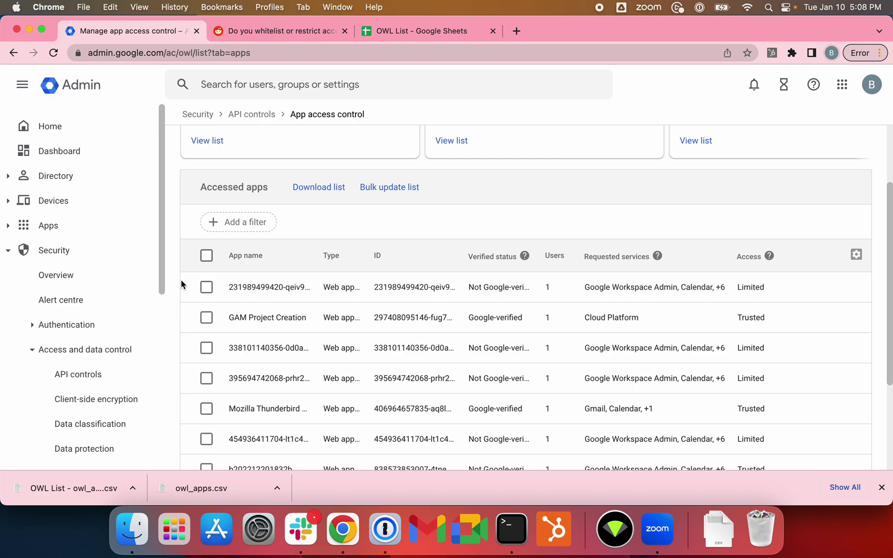
pyautogui.click(207, 287)
pyautogui.scroll(-1, 361, 342)
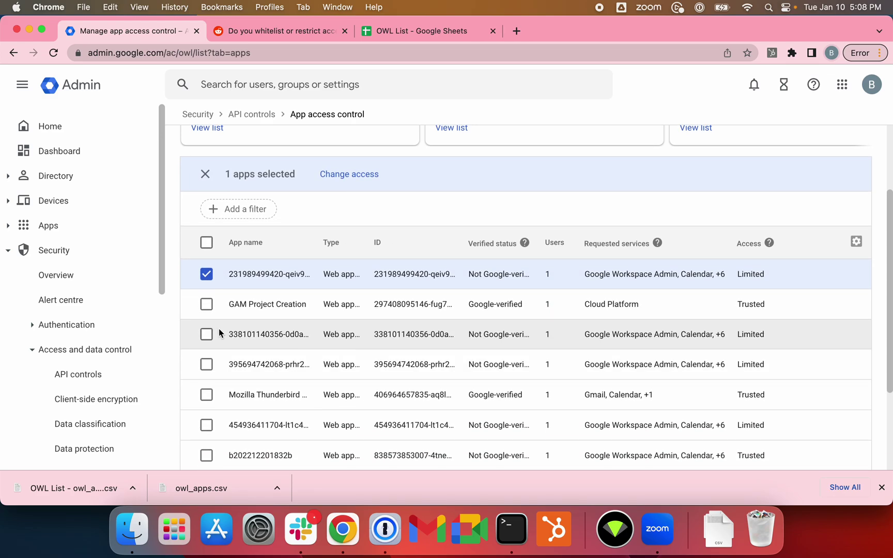
pyautogui.click(206, 338)
pyautogui.click(206, 367)
pyautogui.scroll(-2, 245, 356)
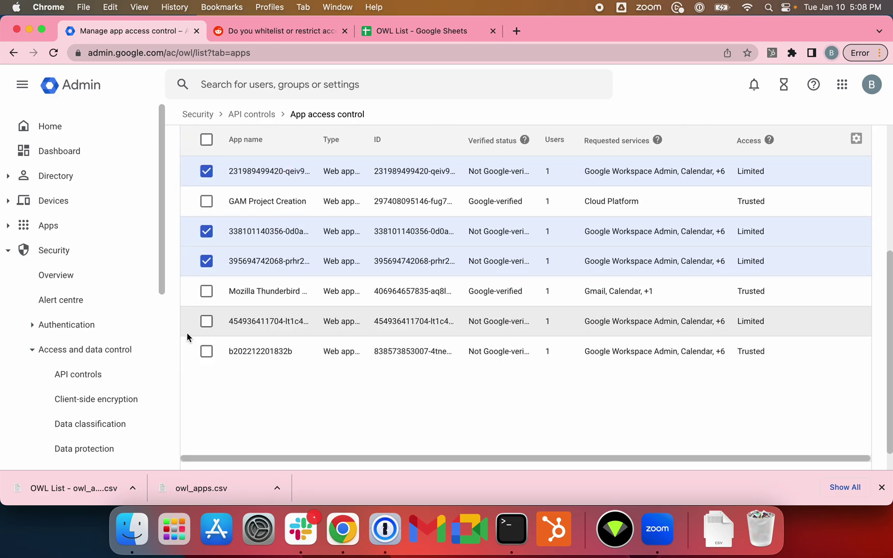
pyautogui.click(207, 321)
pyautogui.click(206, 351)
pyautogui.scroll(5, 383, 249)
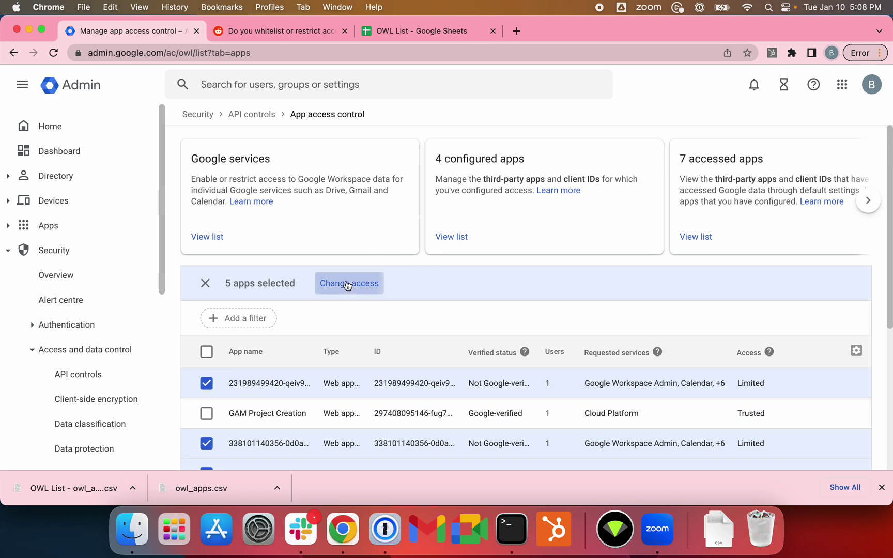
pyautogui.click(345, 284)
pyautogui.click(362, 259)
pyautogui.click(578, 351)
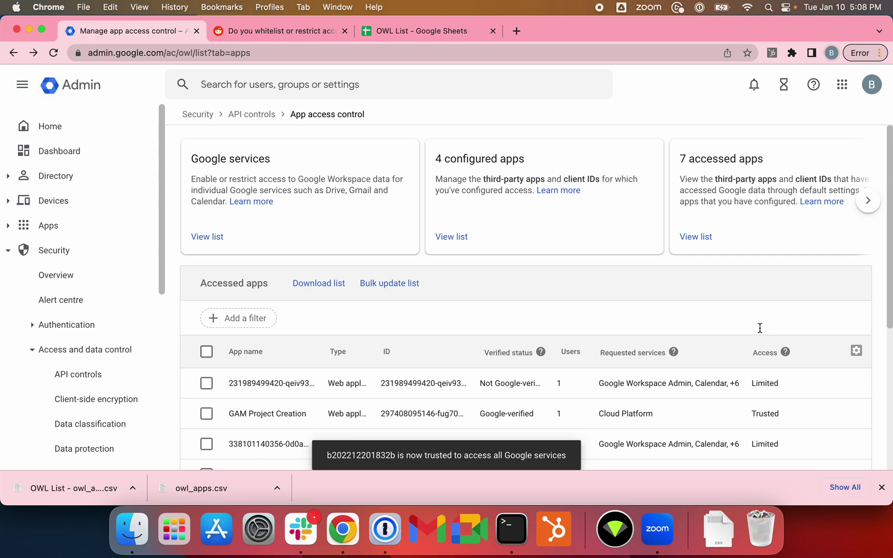
# Step: Change the first app in the list to Trusted access
pyautogui.scroll(-5, 760, 330)
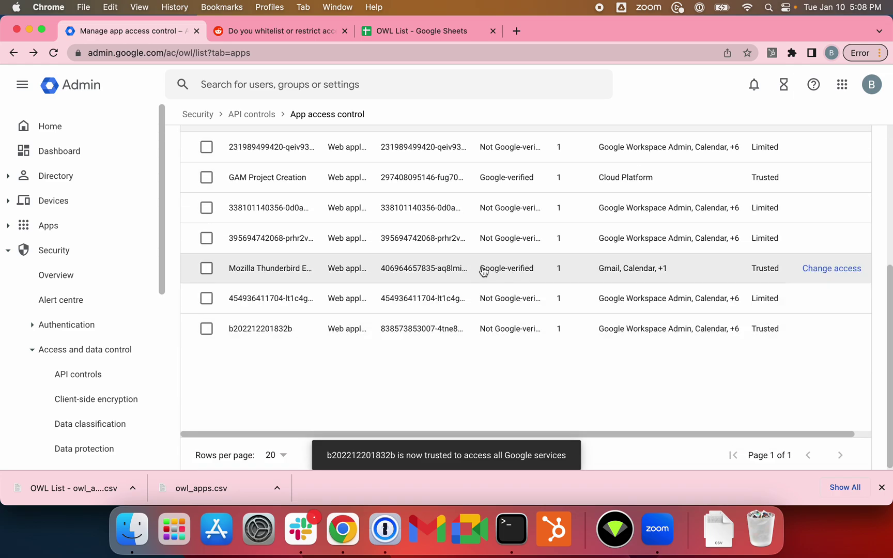
pyautogui.scroll(1, 485, 272)
pyautogui.click(206, 168)
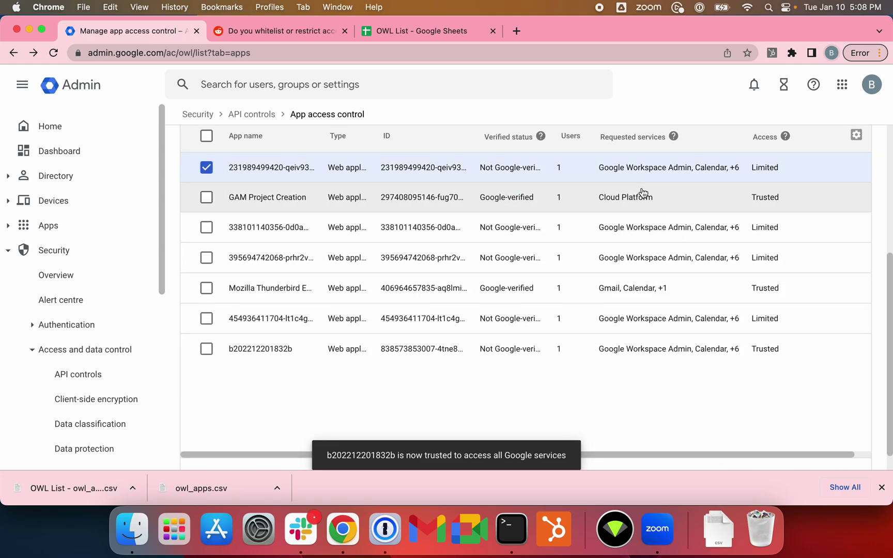
pyautogui.click(207, 169)
pyautogui.click(832, 167)
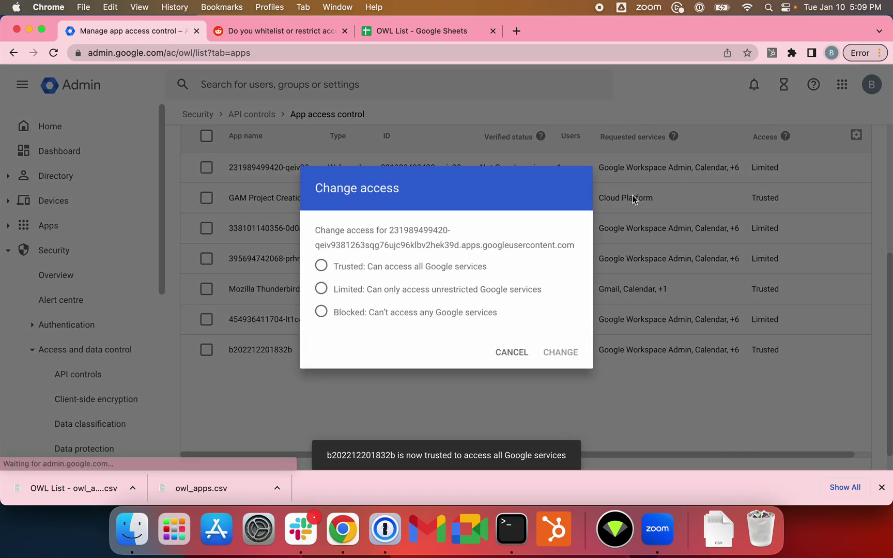
pyautogui.click(335, 267)
pyautogui.click(560, 352)
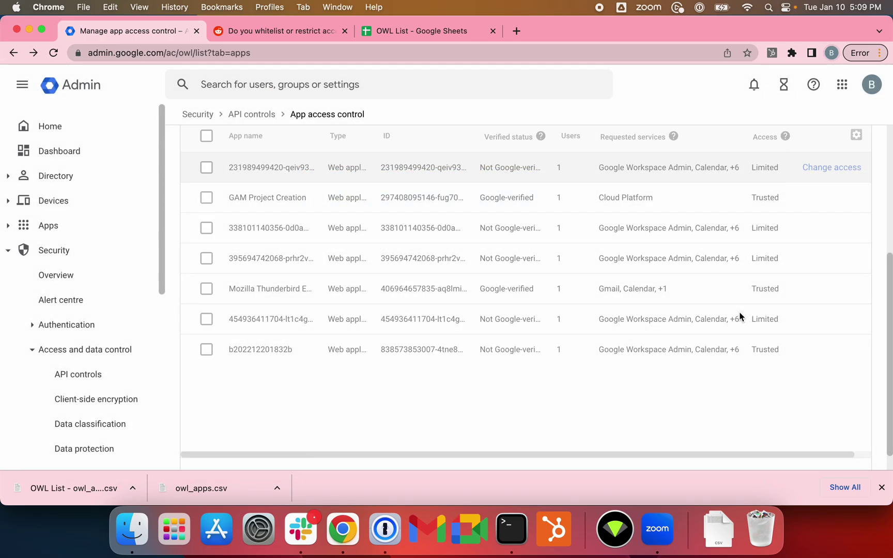
# Step: Reload the page and reopen the accessed apps list to review which apps are Trusted
pyautogui.press('super+r')
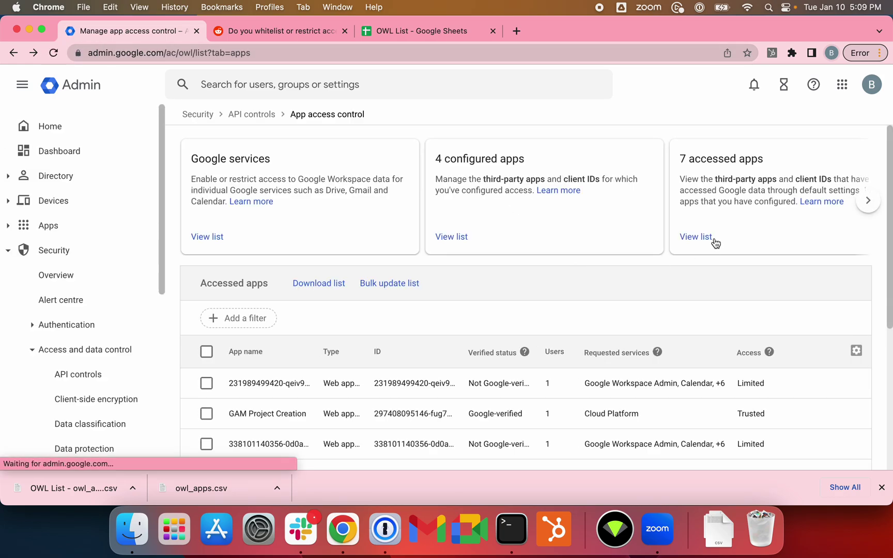
pyautogui.click(712, 238)
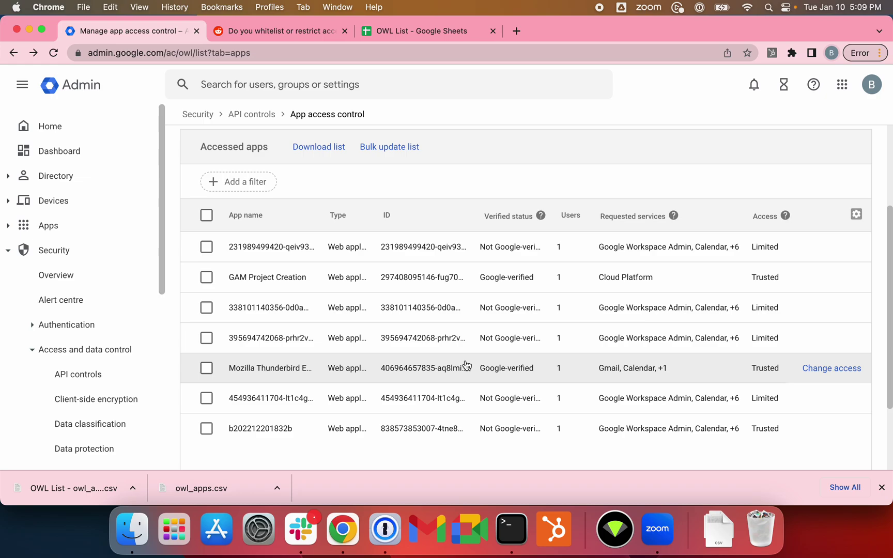
pyautogui.scroll(-1, 465, 365)
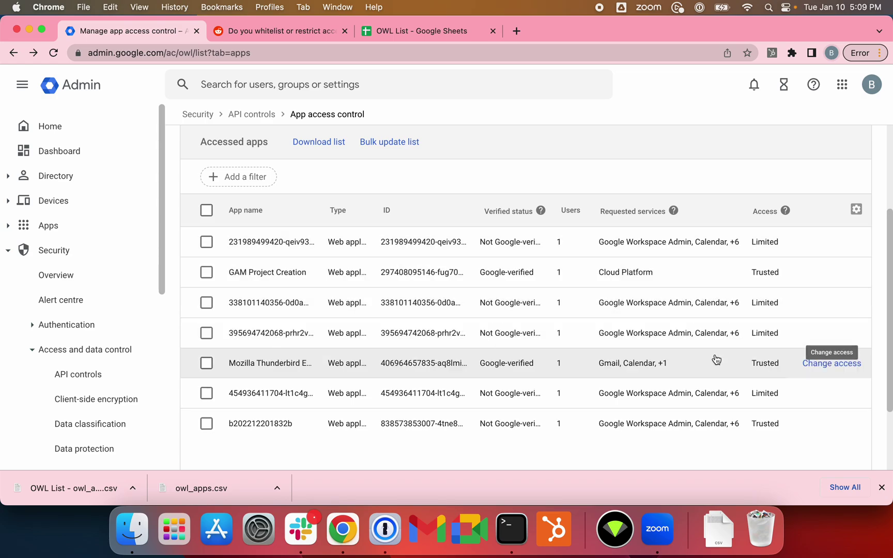
pyautogui.scroll(5, 469, 290)
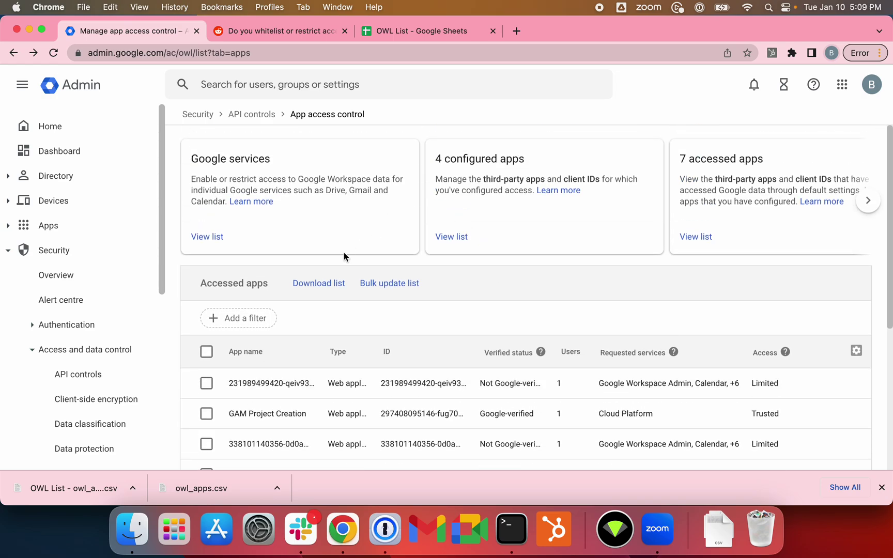
# Step: Show the Google services list and select all 17 services
pyautogui.click(199, 235)
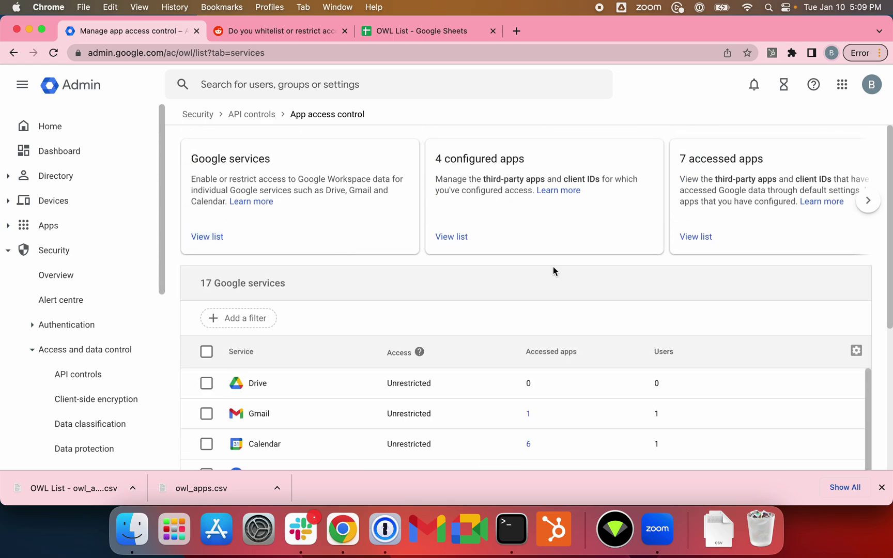
pyautogui.scroll(-2, 567, 285)
pyautogui.scroll(2, 510, 258)
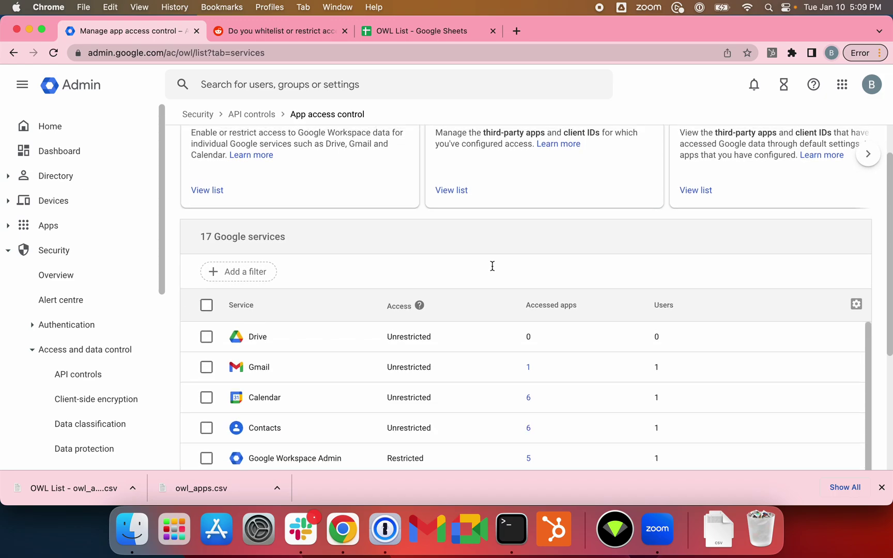
pyautogui.scroll(-5, 491, 265)
pyautogui.click(206, 205)
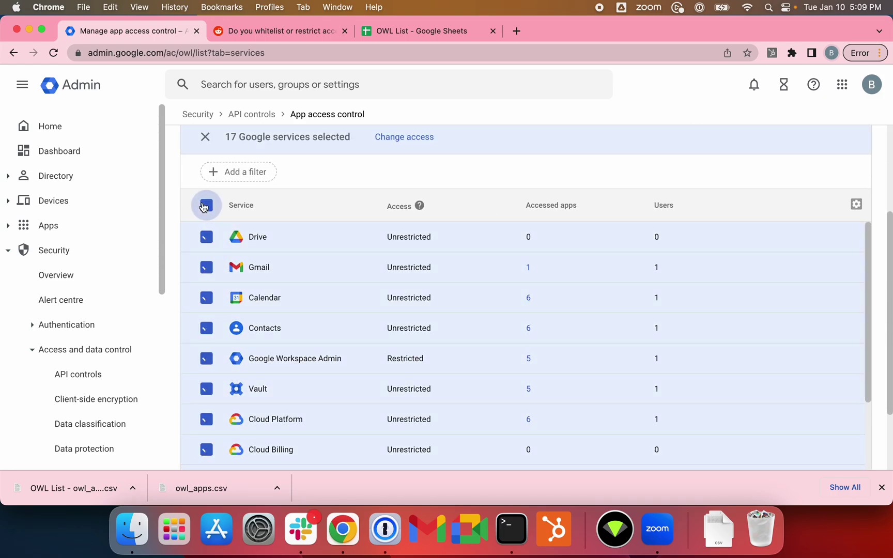
# Step: Uncheck Google sign-in so only 16 services stay selected
pyautogui.scroll(-4, 514, 316)
pyautogui.scroll(-3, 514, 317)
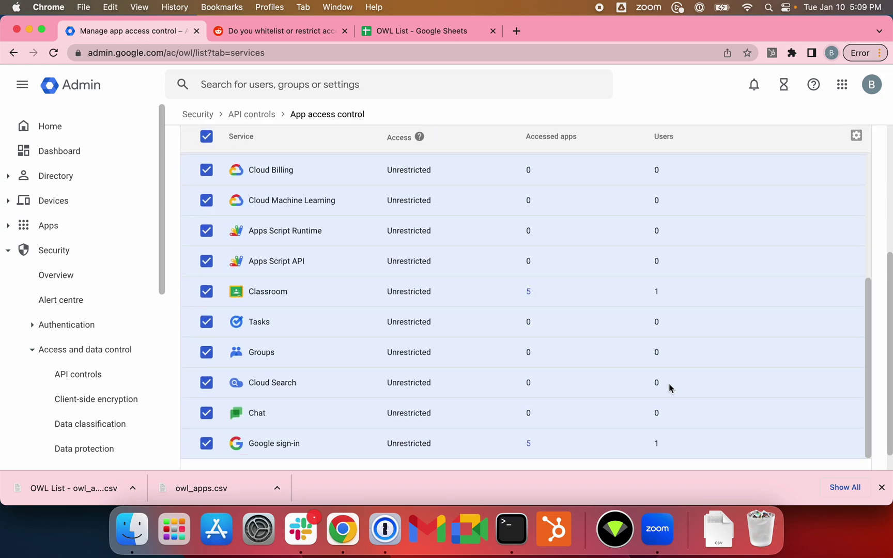
pyautogui.scroll(6, 542, 359)
pyautogui.scroll(2, 414, 300)
pyautogui.scroll(1, 336, 279)
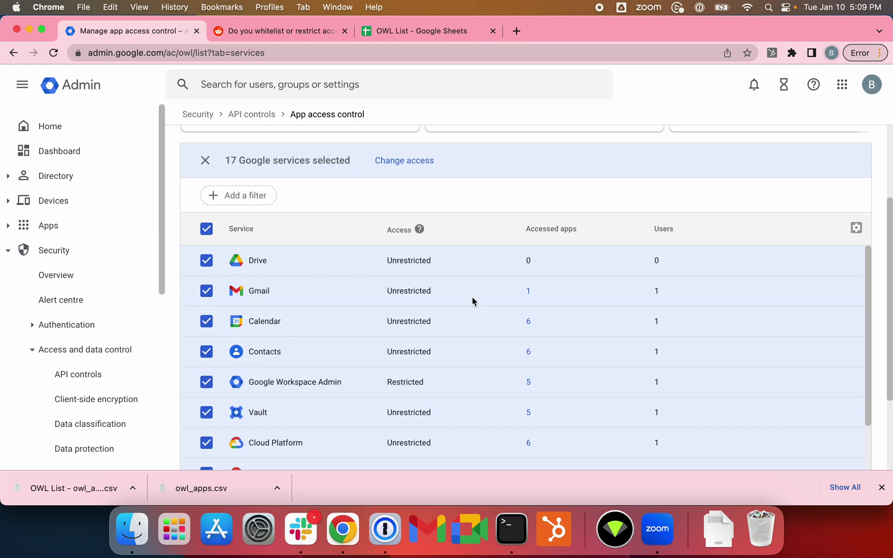
pyautogui.scroll(-1, 472, 300)
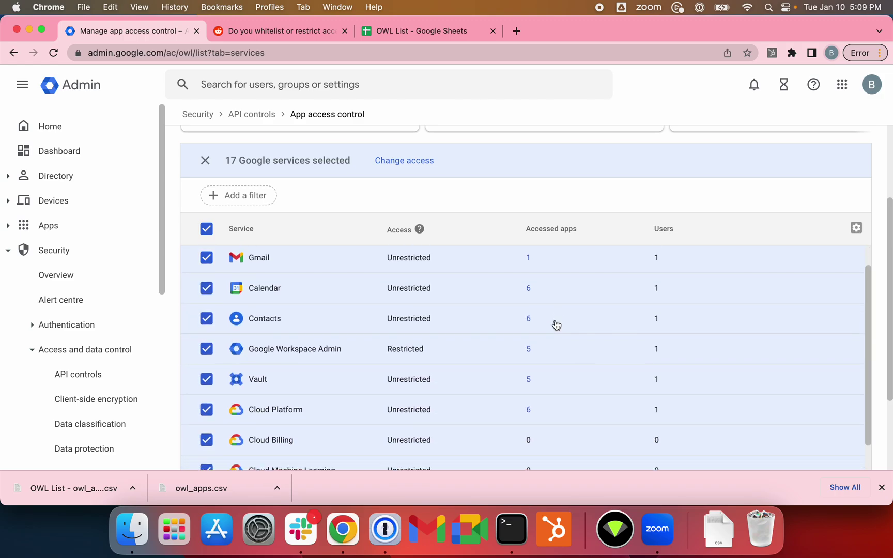
pyautogui.scroll(-5, 555, 325)
pyautogui.scroll(3, 361, 325)
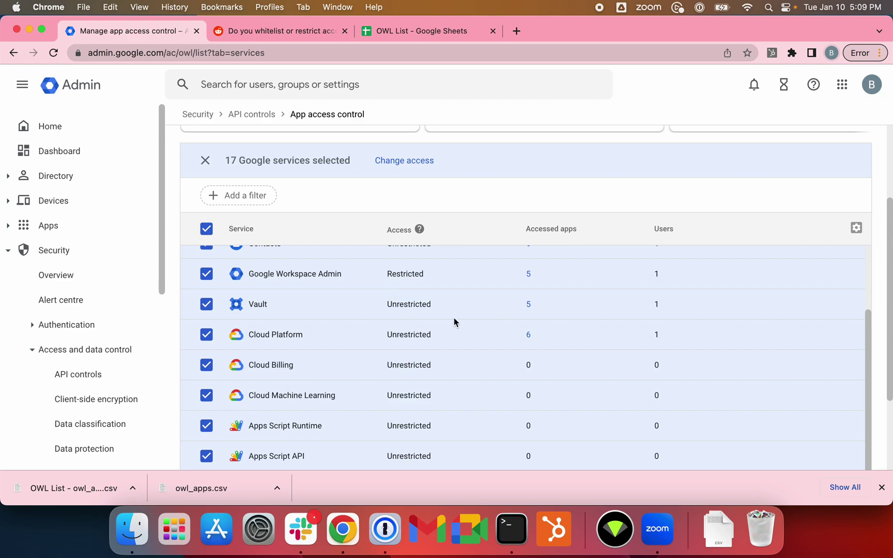
pyautogui.scroll(-3, 455, 318)
pyautogui.scroll(-1, 365, 338)
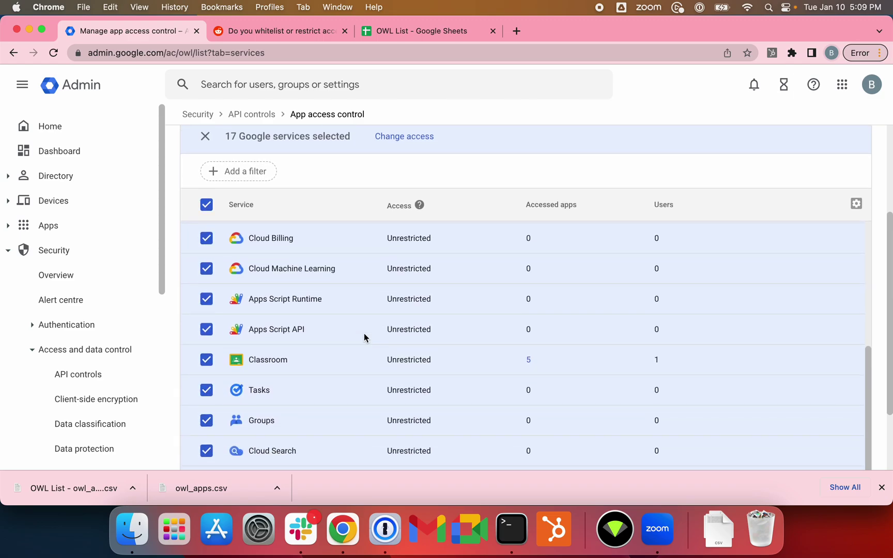
pyautogui.scroll(-3, 360, 338)
pyautogui.click(206, 420)
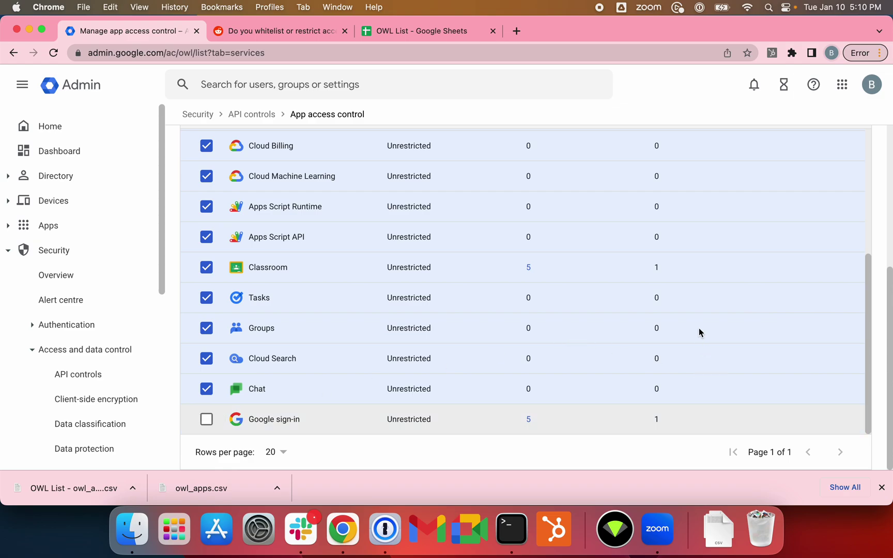
pyautogui.scroll(1, 702, 325)
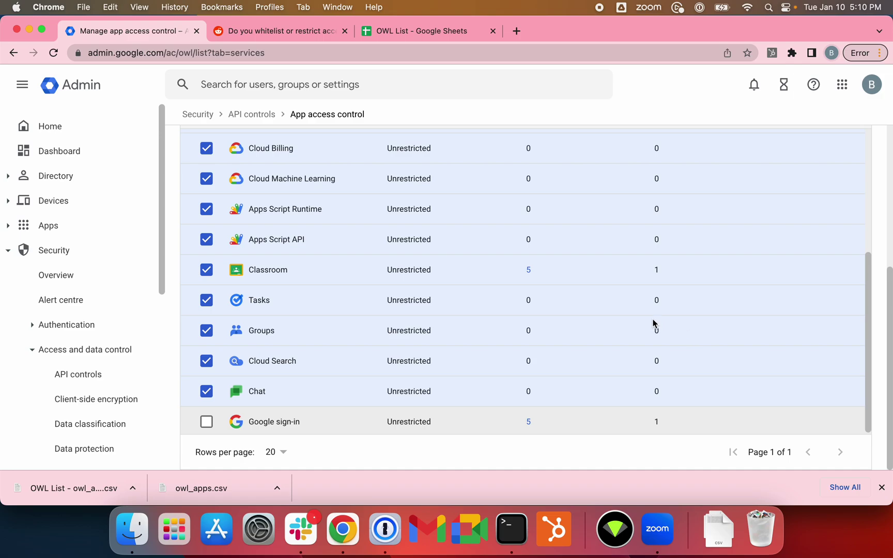
pyautogui.scroll(10, 654, 323)
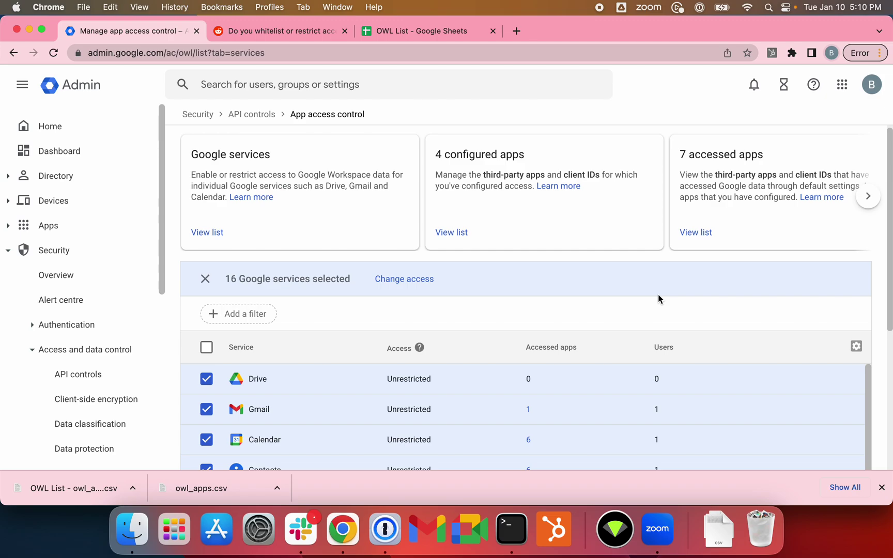
# Step: Set the 16 selected services to Restricted and confirm the restriction
pyautogui.click(420, 284)
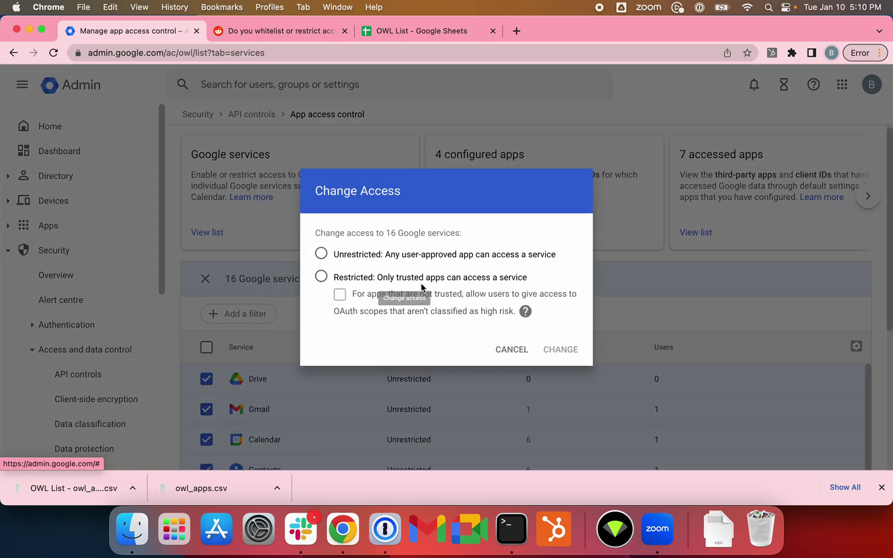
pyautogui.click(321, 277)
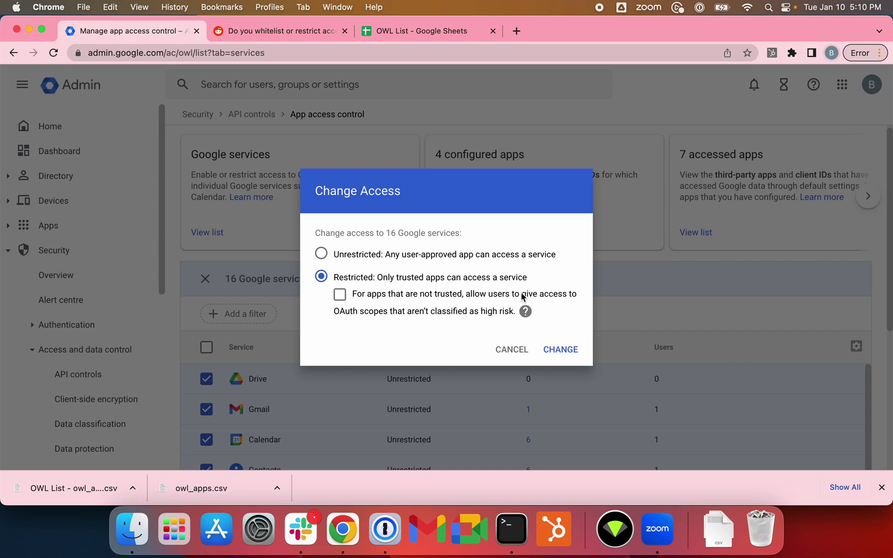
pyautogui.moveTo(526, 312)
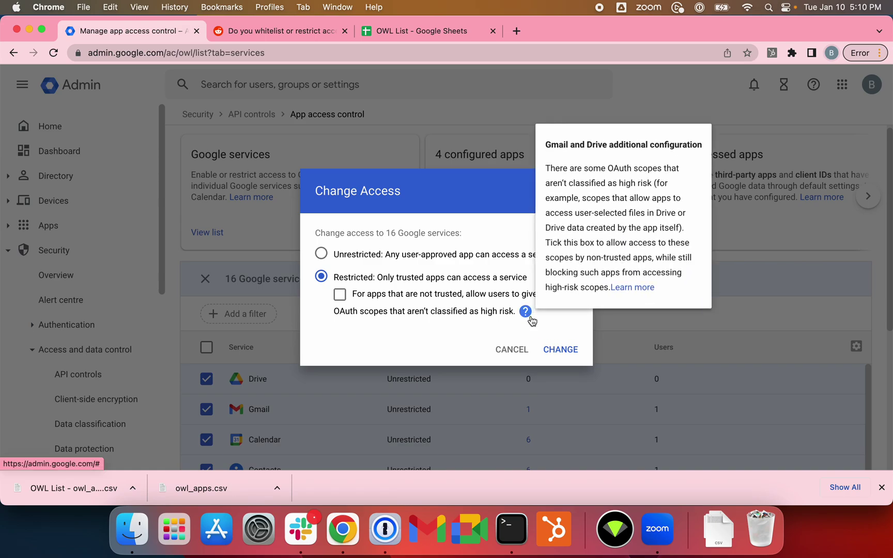
pyautogui.click(563, 350)
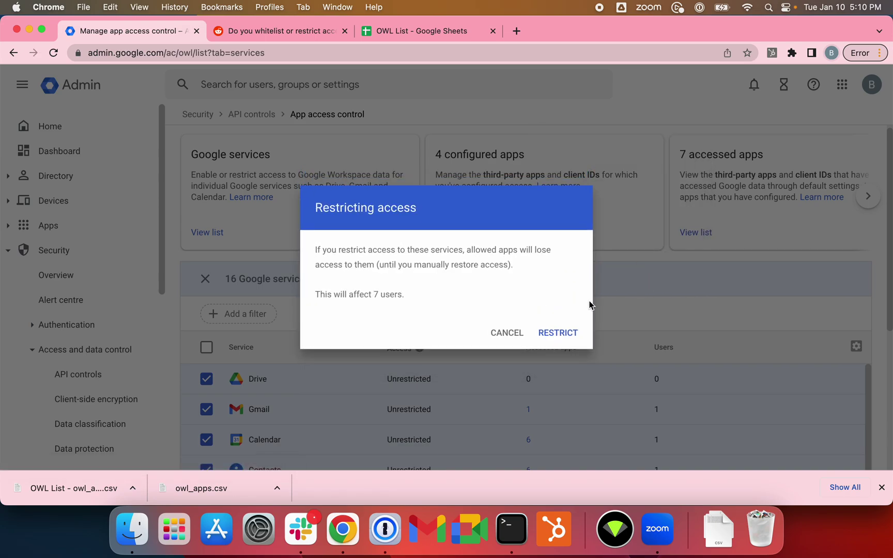
pyautogui.click(559, 340)
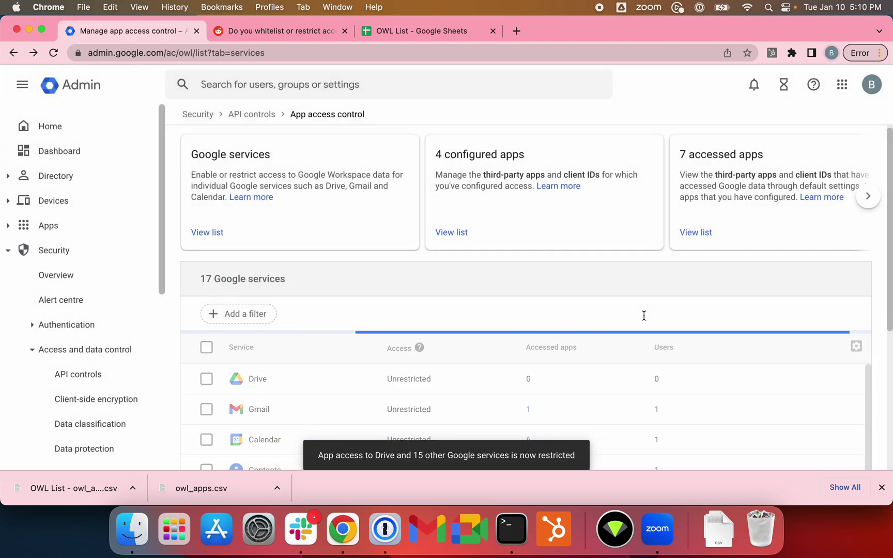
# Step: Open the list of accessed third-party apps
pyautogui.scroll(-10, 644, 317)
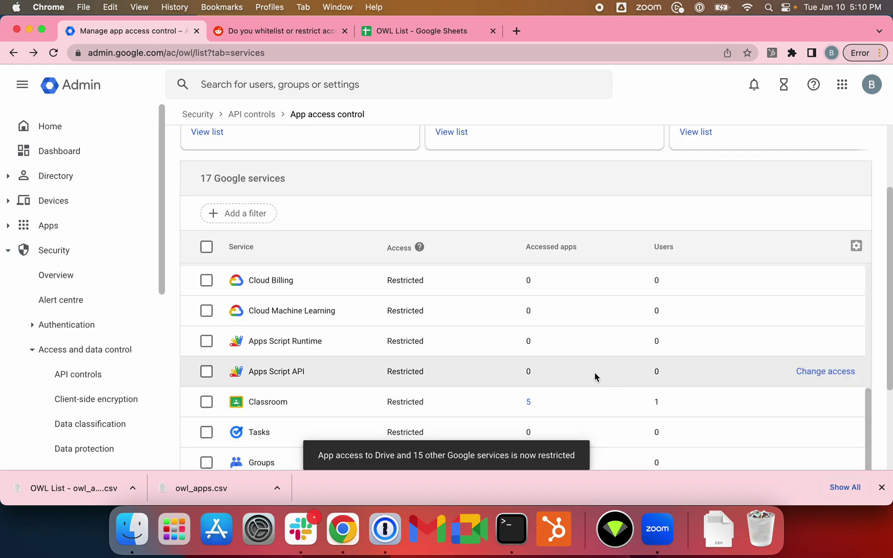
pyautogui.scroll(8, 624, 380)
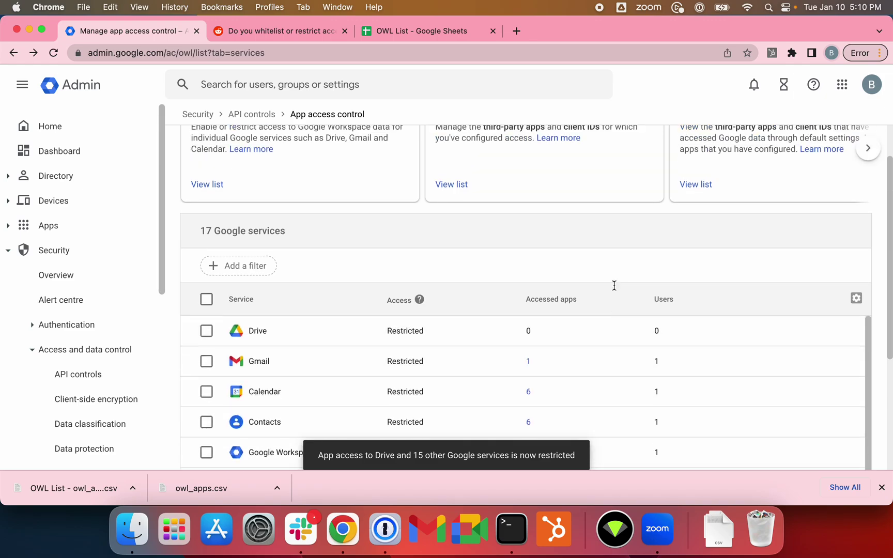
pyautogui.click(695, 236)
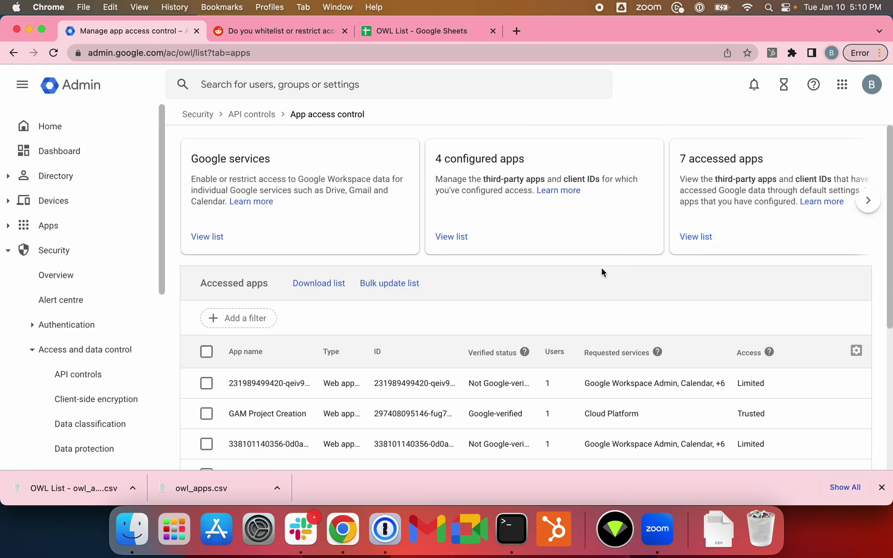
pyautogui.scroll(-3, 590, 305)
pyautogui.scroll(-1, 588, 309)
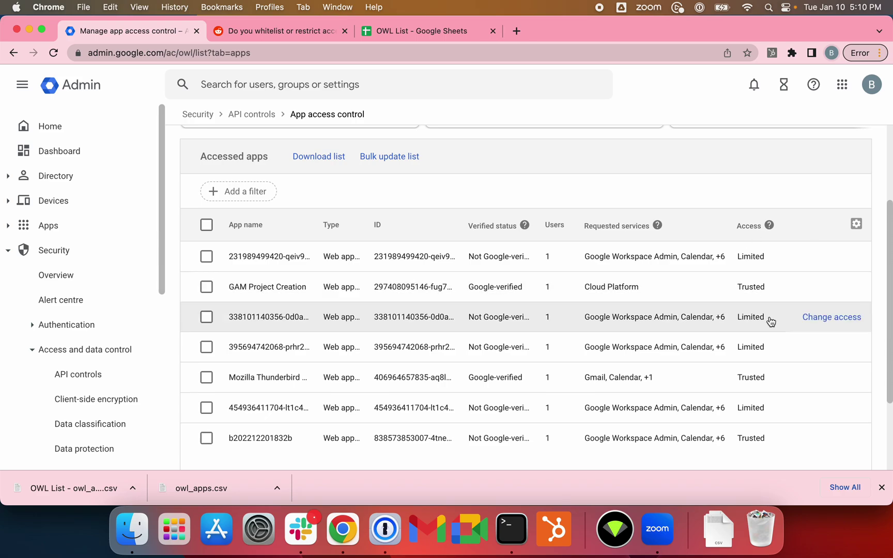
pyautogui.scroll(1, 772, 319)
# Step: Load calendly.com in a new tab and log out of the Calendly account
pyautogui.click(516, 32)
pyautogui.write('cale')
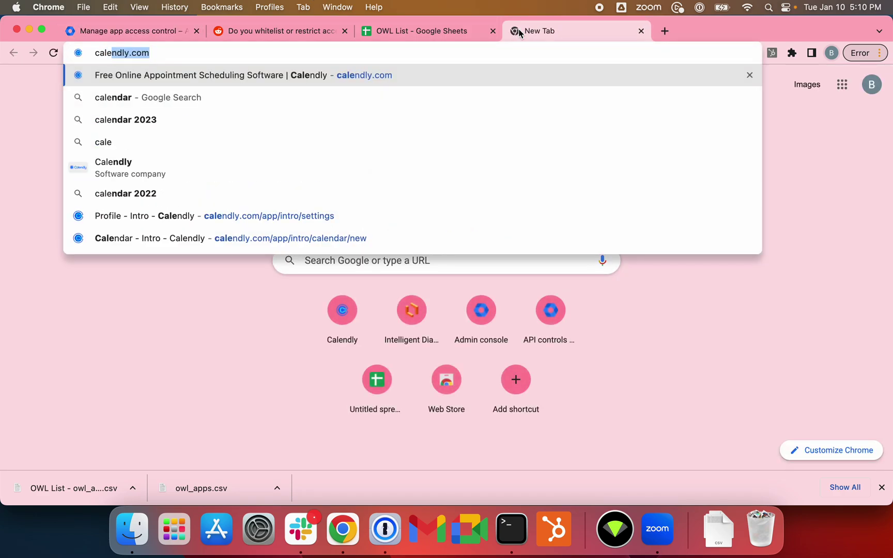
pyautogui.press('Return')
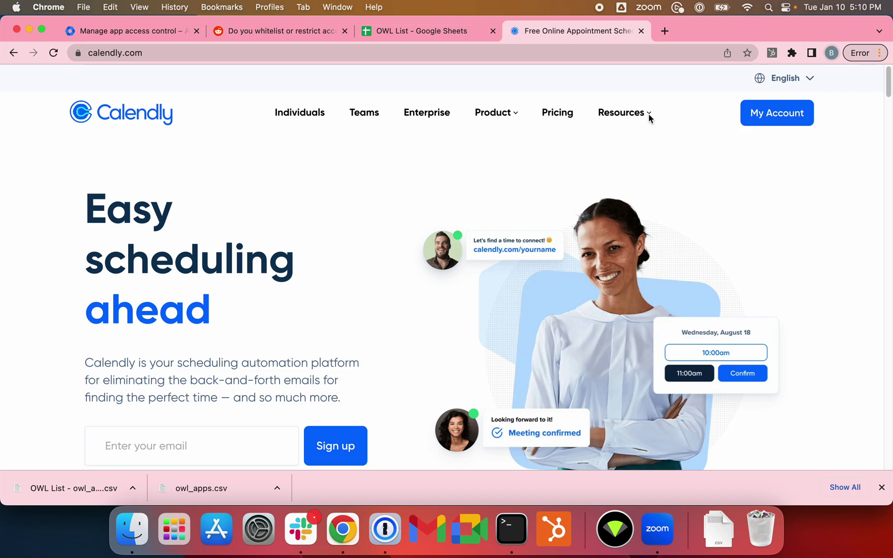
pyautogui.click(760, 119)
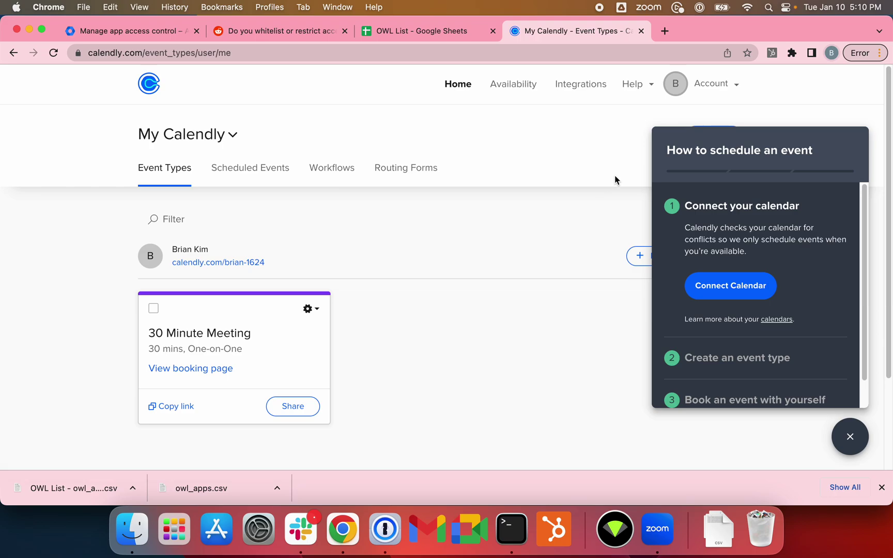
pyautogui.click(710, 86)
pyautogui.click(588, 310)
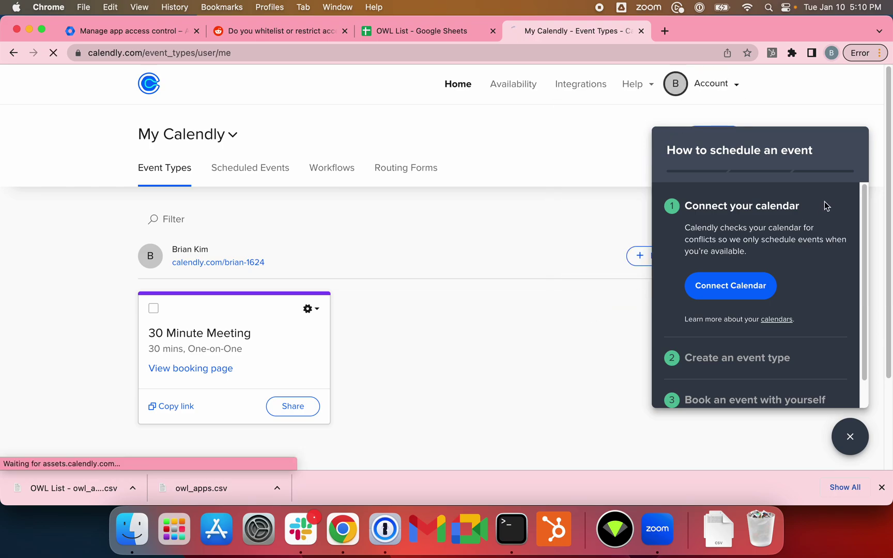
# Step: Log back in to Calendly with the account's email address
pyautogui.click(786, 78)
pyautogui.click(742, 112)
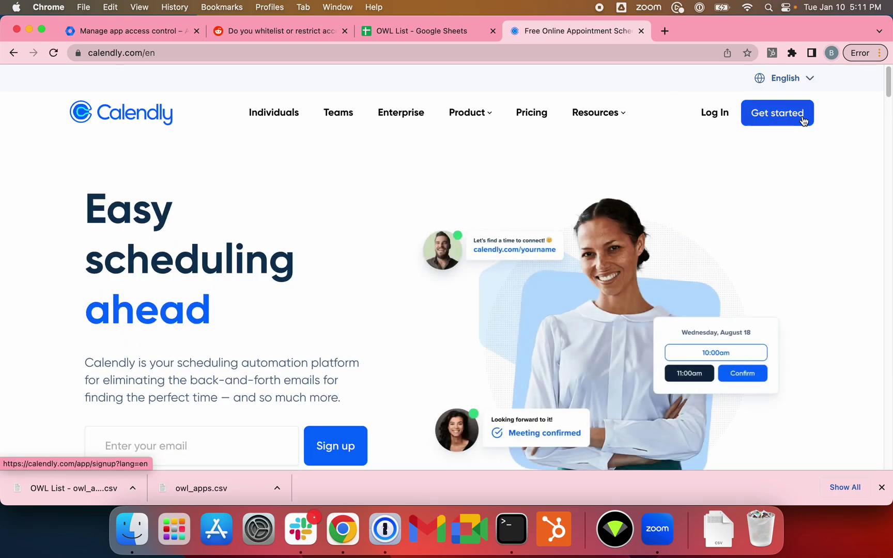
pyautogui.click(712, 113)
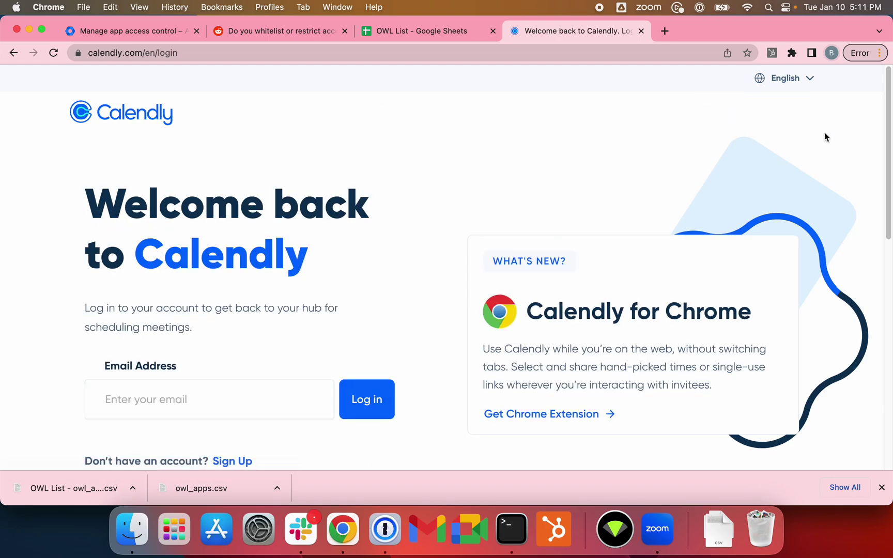
pyautogui.click(13, 53)
pyautogui.click(712, 113)
pyautogui.scroll(-5, 381, 309)
pyautogui.scroll(5, 303, 289)
pyautogui.click(225, 414)
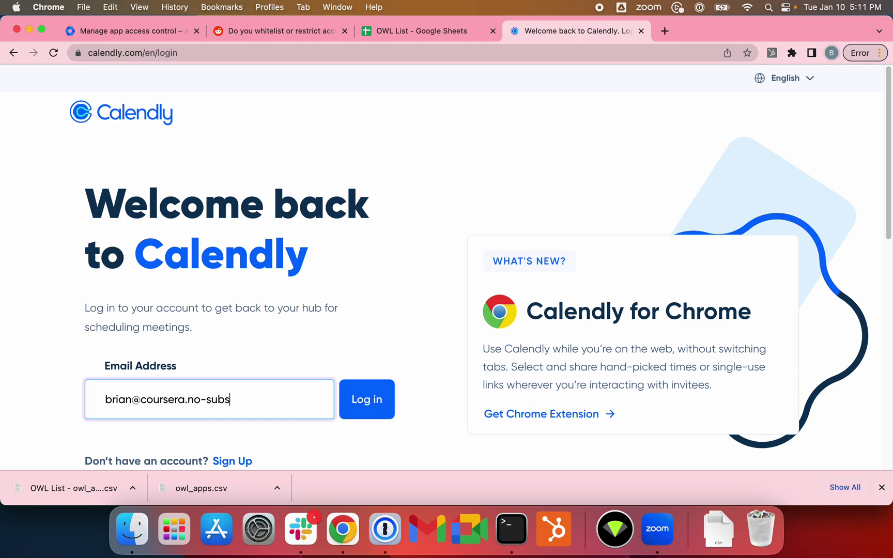
pyautogui.press('Return')
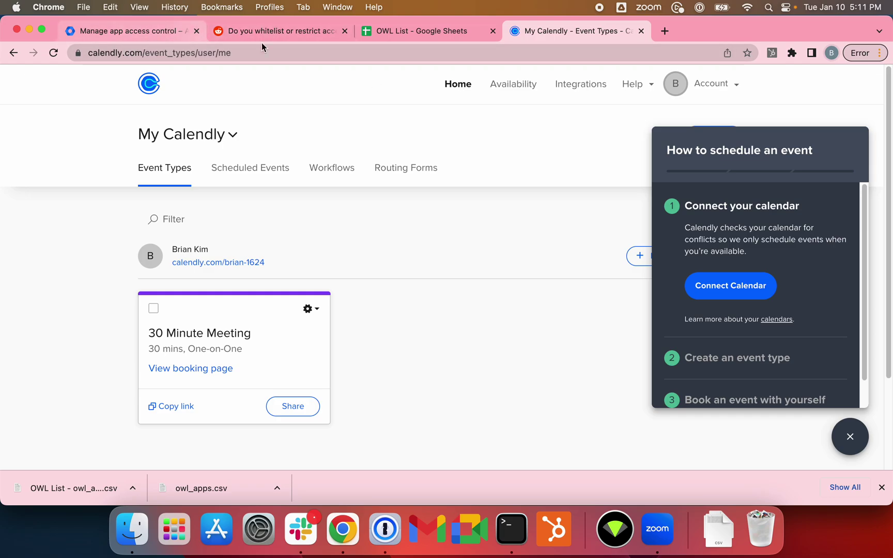
# Step: Go to Calendly's Calendar Connections page from the account options
pyautogui.click(91, 32)
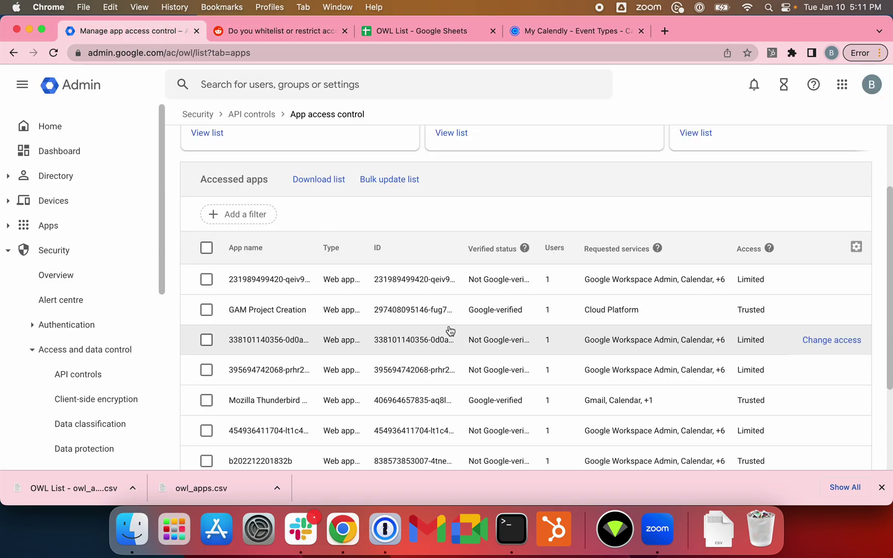
pyautogui.click(592, 39)
pyautogui.click(665, 31)
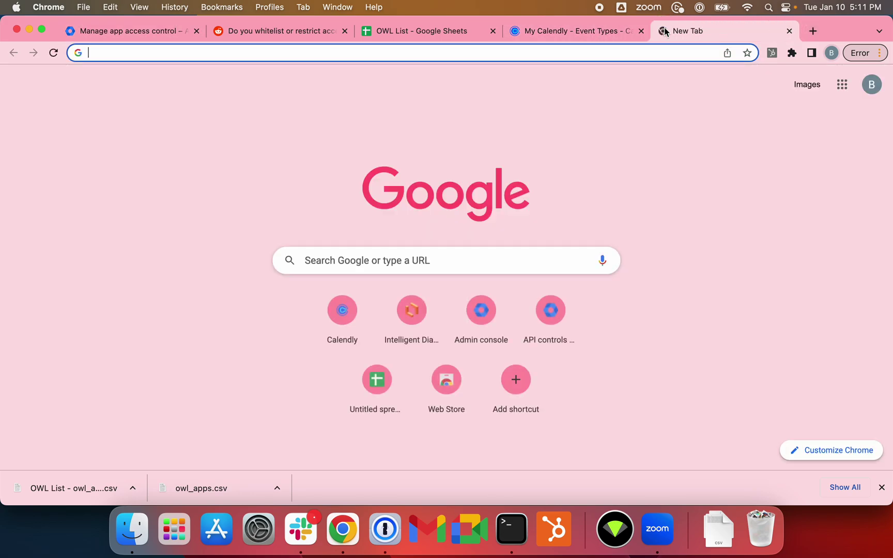
pyautogui.click(582, 33)
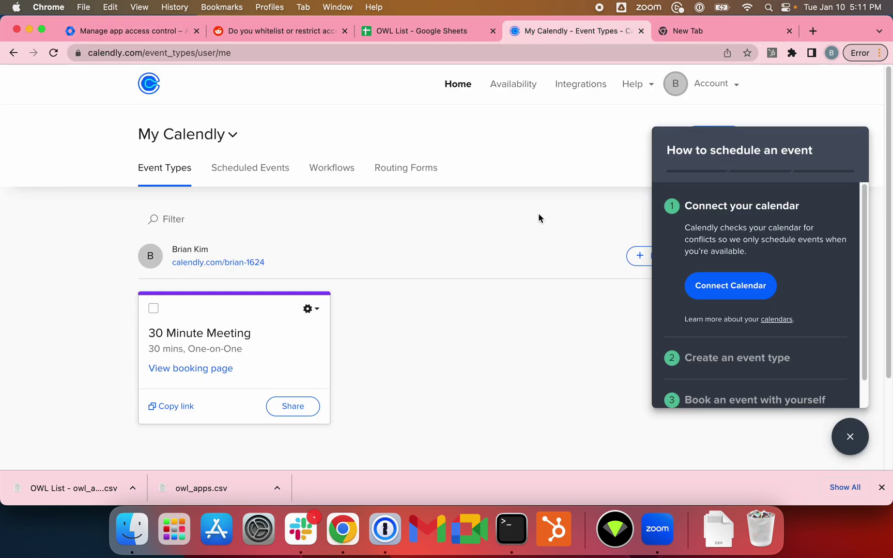
pyautogui.click(703, 92)
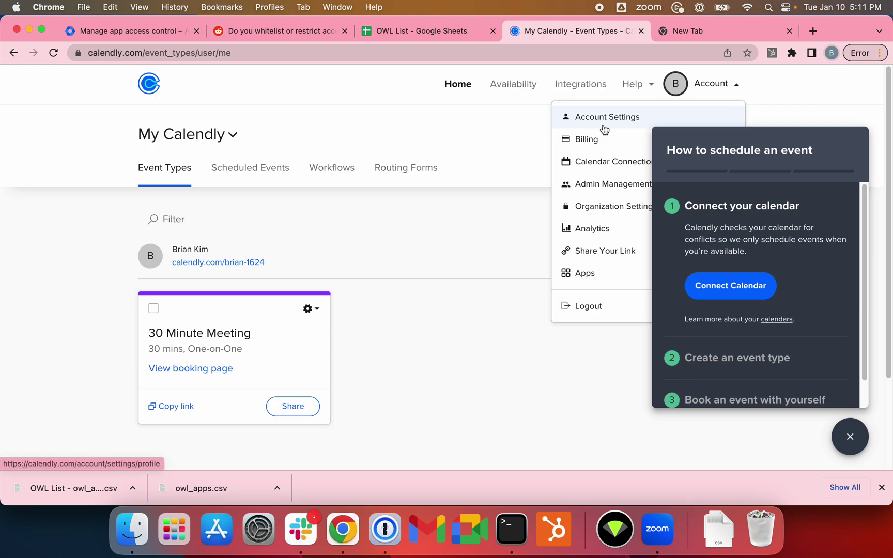
pyautogui.click(630, 168)
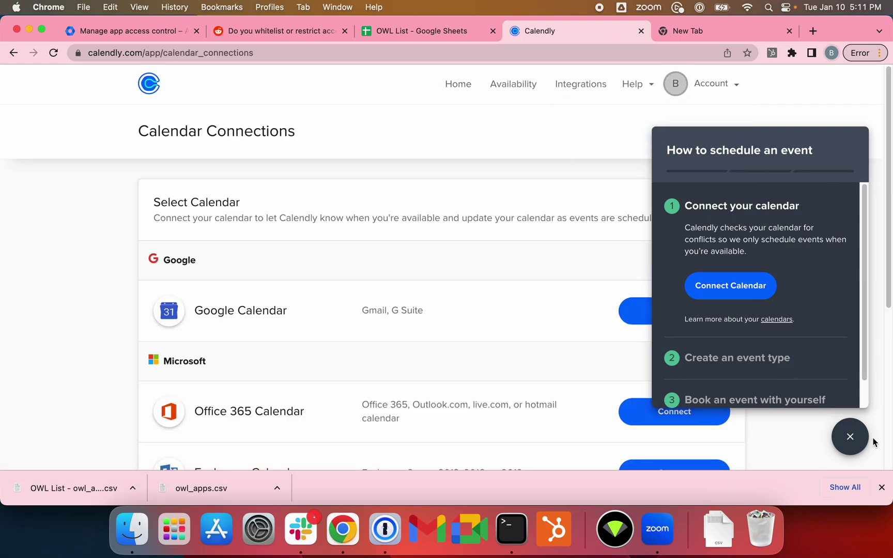
# Step: Connect Google Calendar with the work account and Allow, producing an 'Oops, something went wrong' error
pyautogui.click(851, 437)
pyautogui.click(699, 318)
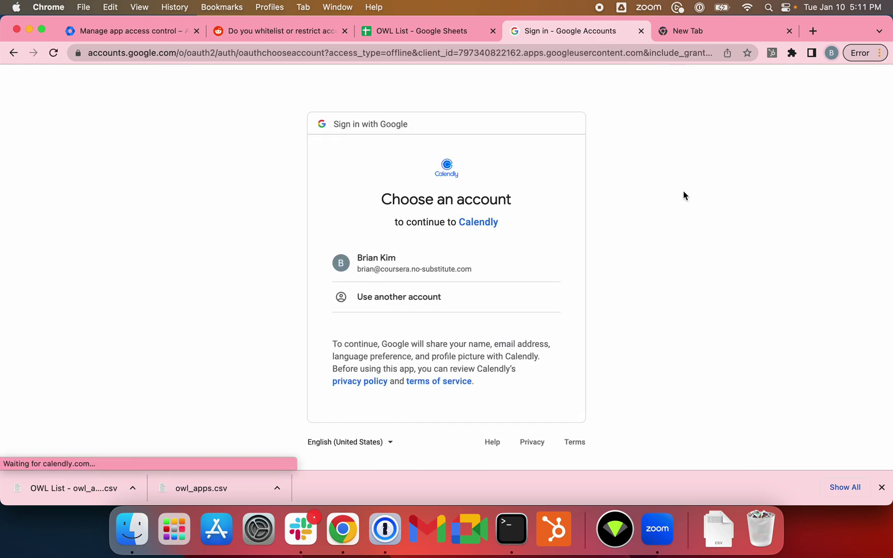
pyautogui.click(465, 262)
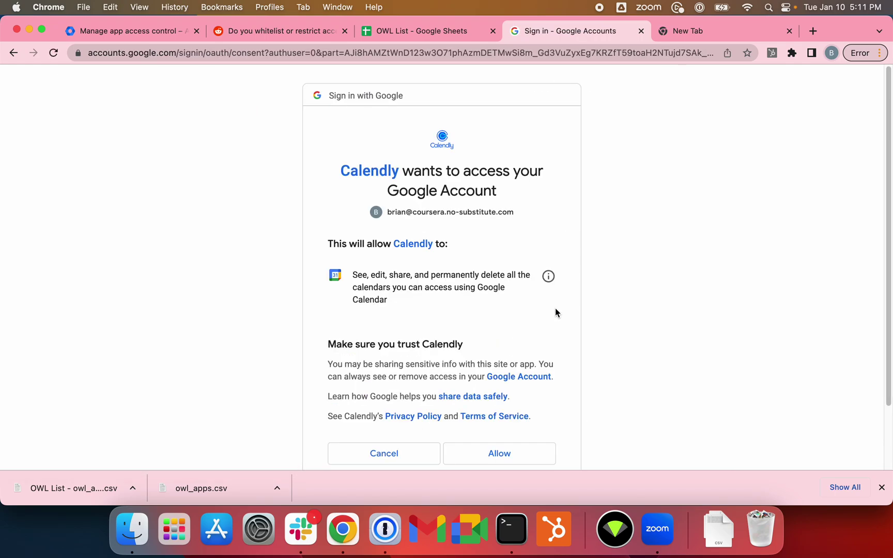
pyautogui.scroll(-3, 556, 312)
pyautogui.click(523, 389)
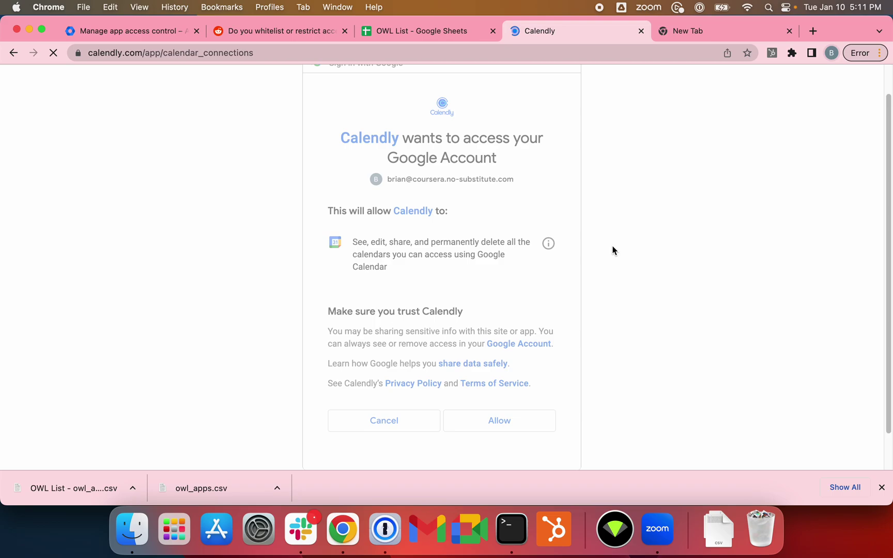
pyautogui.moveTo(385, 115); pyautogui.dragTo(568, 177)
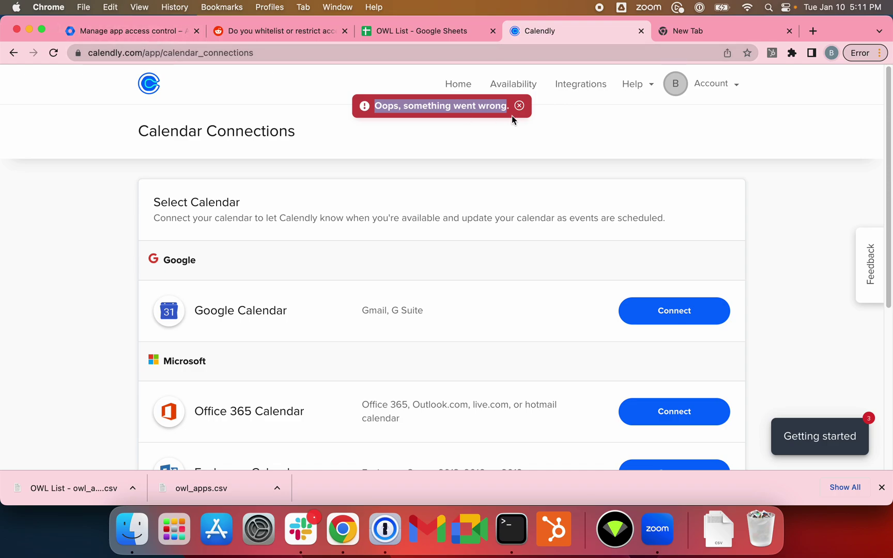
# Step: Retry the Google Calendar connection and reveal the full sign-in page address
pyautogui.click(695, 322)
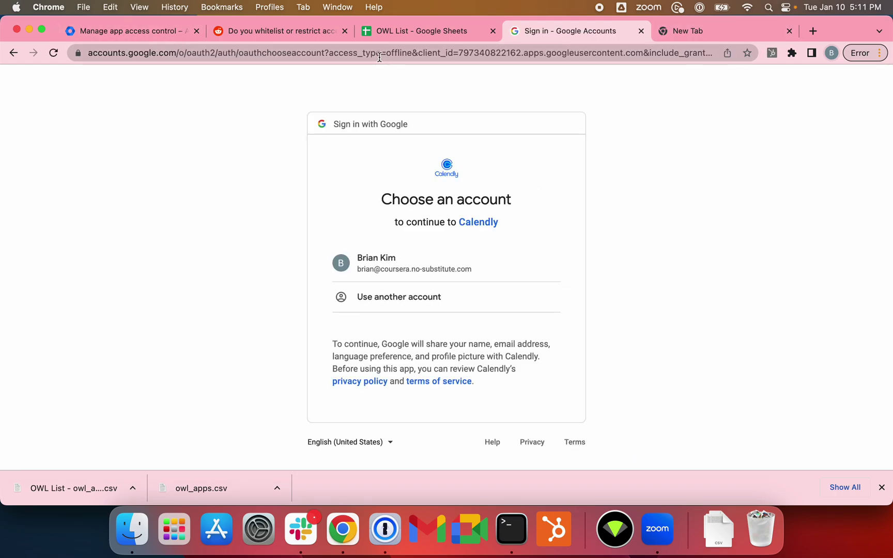
pyautogui.click(415, 56)
pyautogui.click(469, 57)
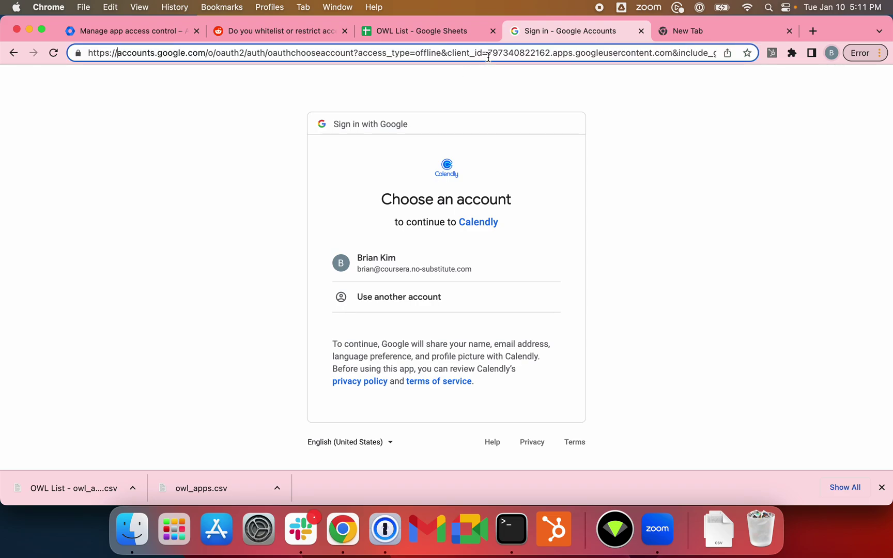
pyautogui.moveTo(489, 57); pyautogui.dragTo(562, 65)
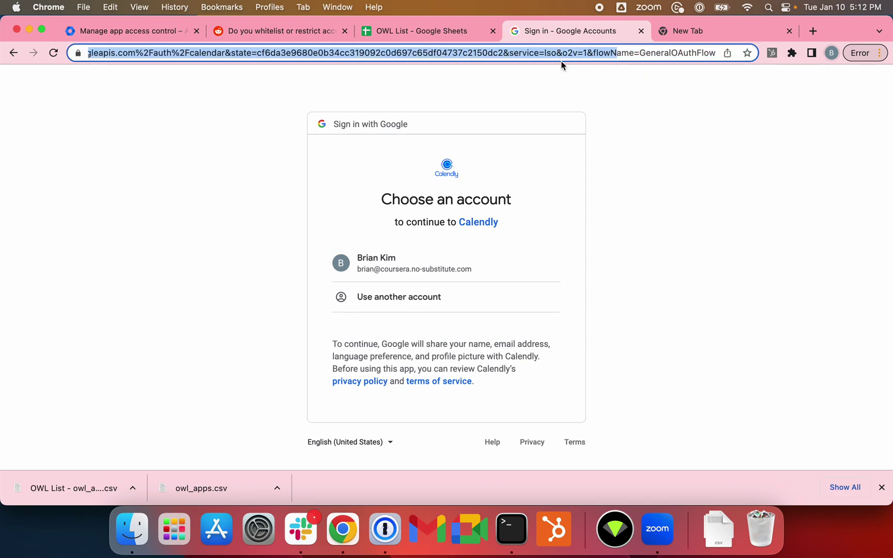
pyautogui.click(405, 54)
pyautogui.click(506, 75)
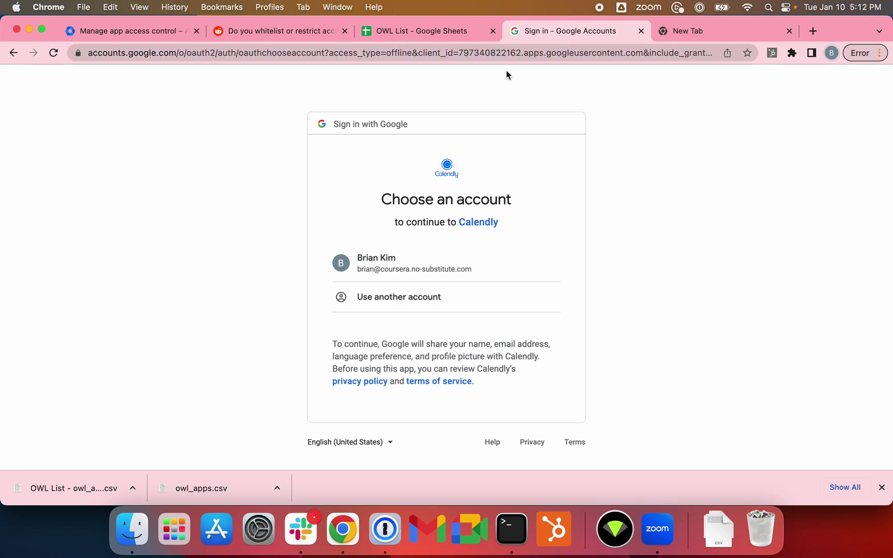
pyautogui.moveTo(462, 54); pyautogui.dragTo(706, 58)
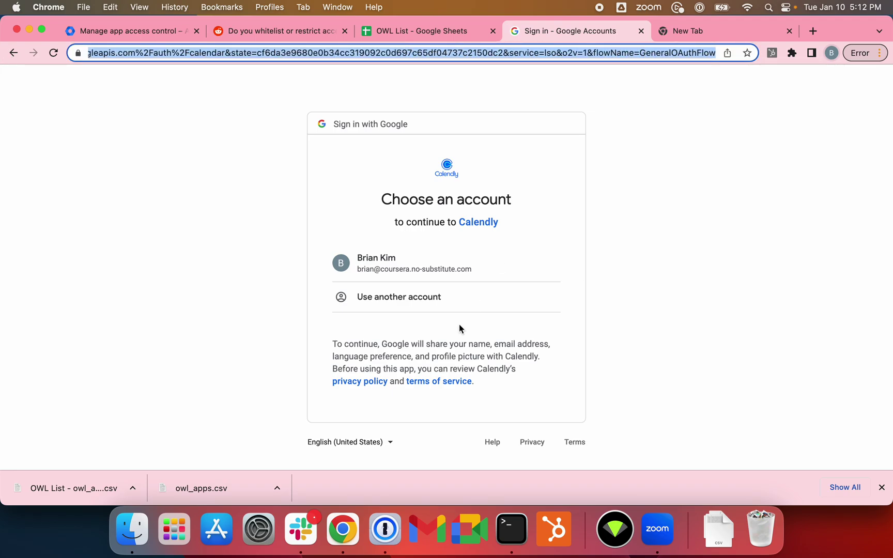
# Step: Check Calendly's developer info and select its client_id value in the address
pyautogui.click(481, 222)
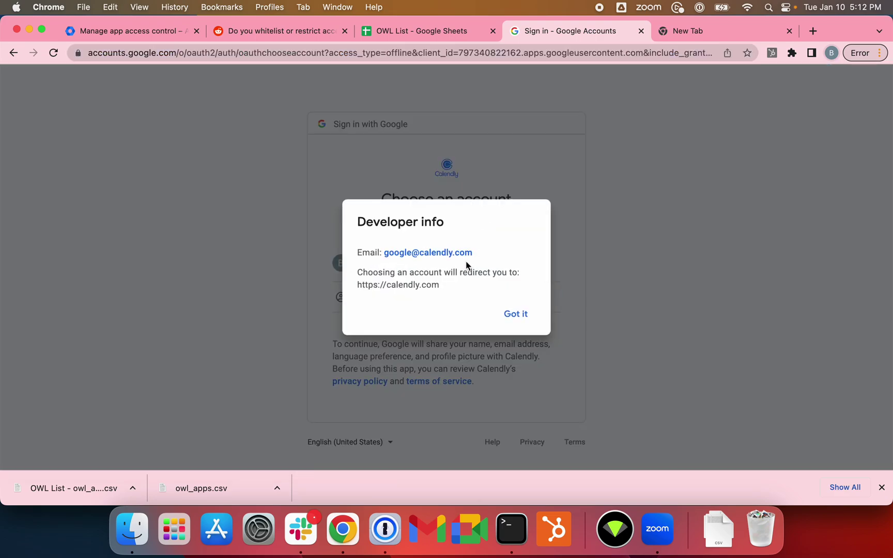
pyautogui.click(517, 315)
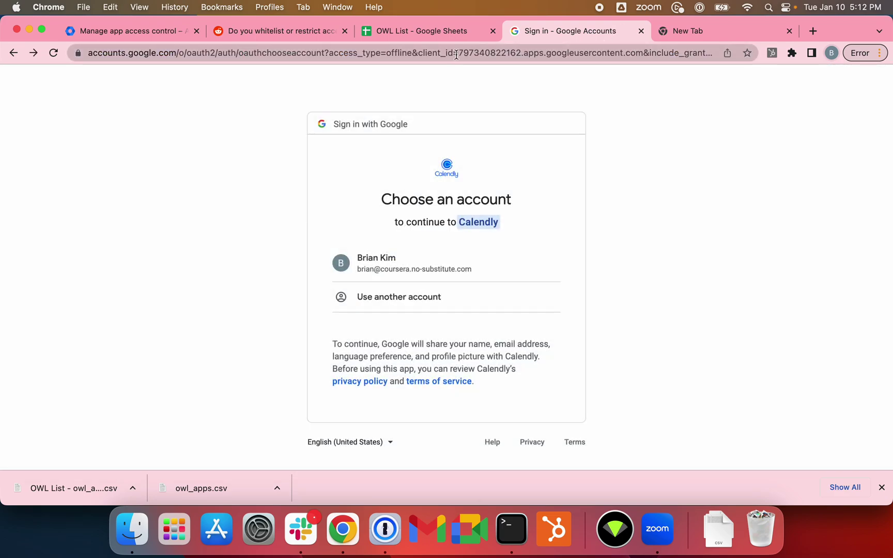
pyautogui.moveTo(459, 53); pyautogui.dragTo(645, 53)
pyautogui.press('super+c')
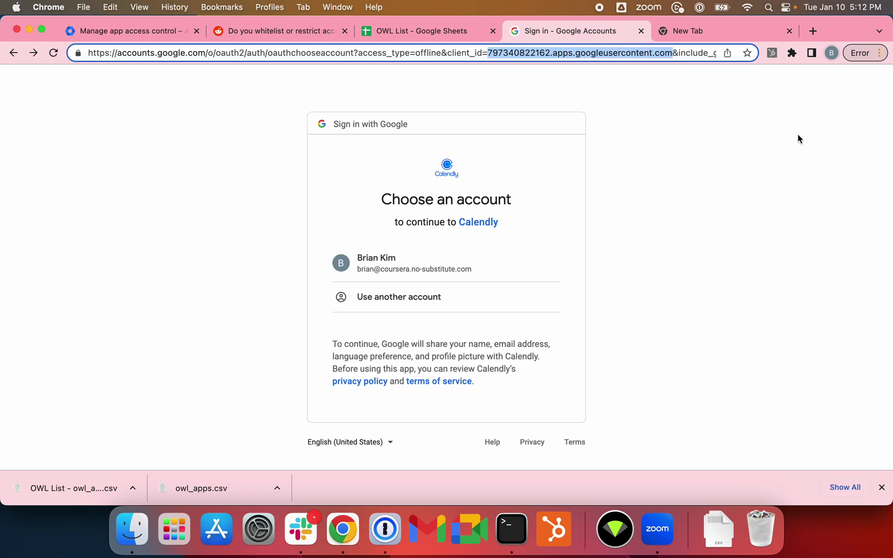
pyautogui.click(155, 32)
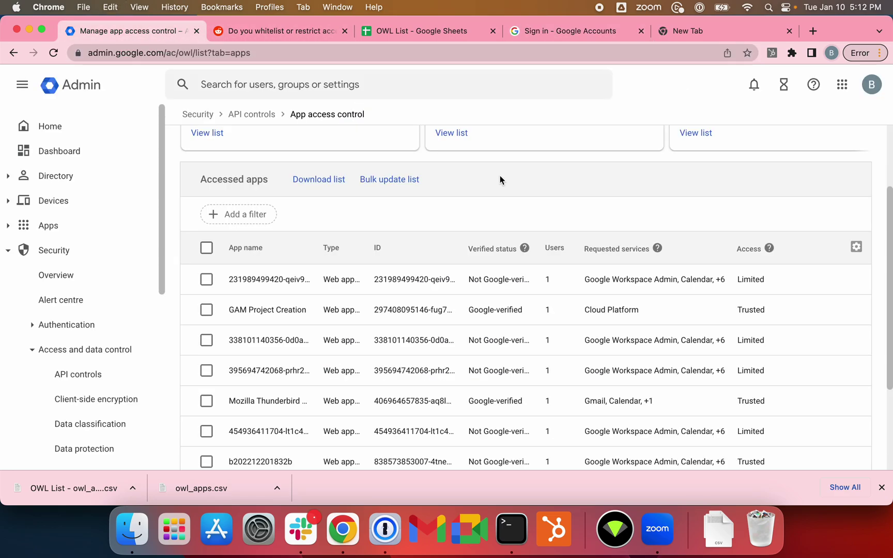
# Step: In Configured apps, add an app by OAuth client ID and search the pasted Calendly ID
pyautogui.scroll(4, 454, 226)
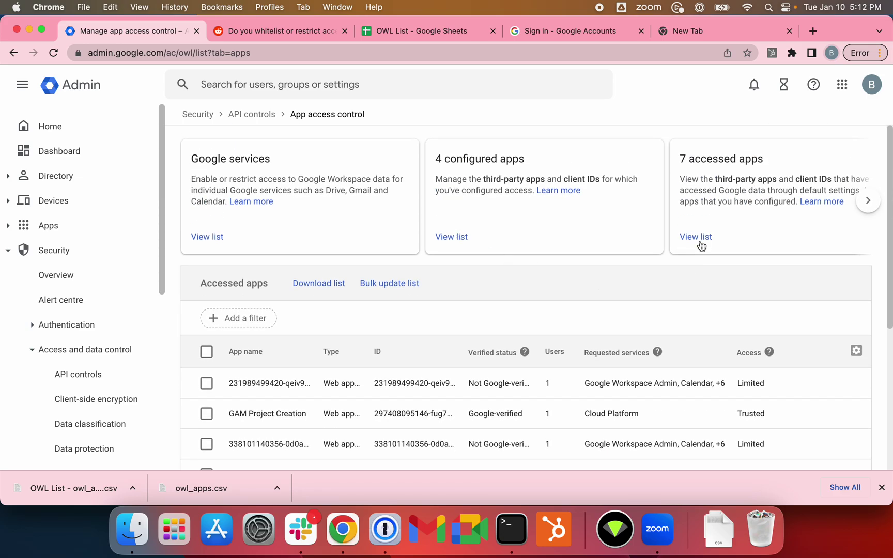
pyautogui.click(452, 236)
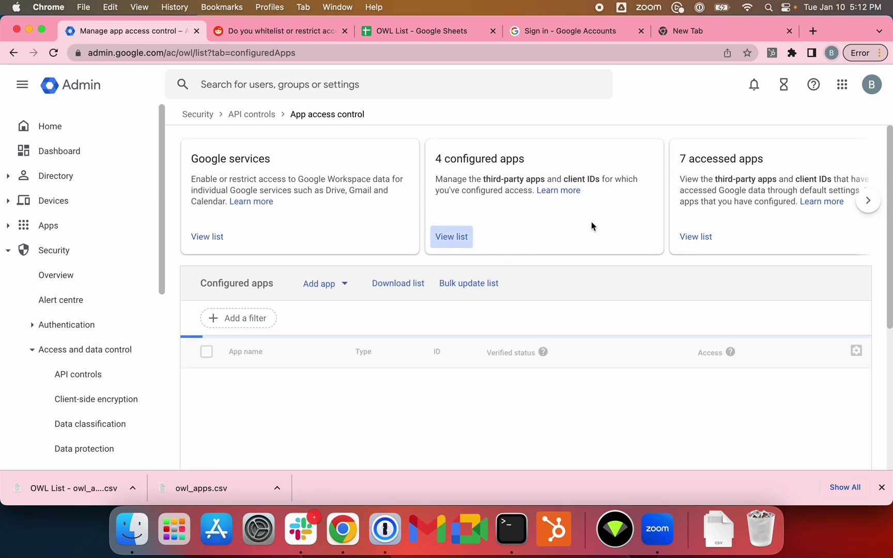
pyautogui.click(331, 285)
pyautogui.click(379, 315)
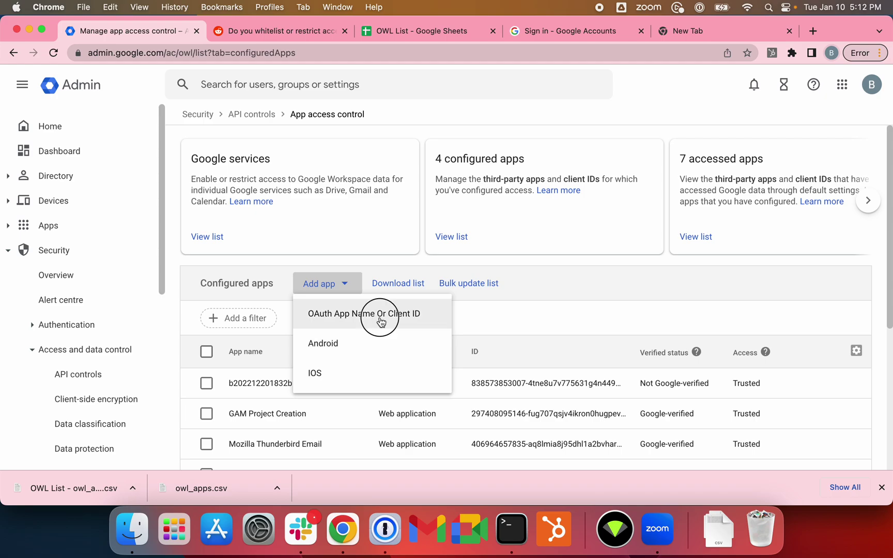
pyautogui.click(198, 223)
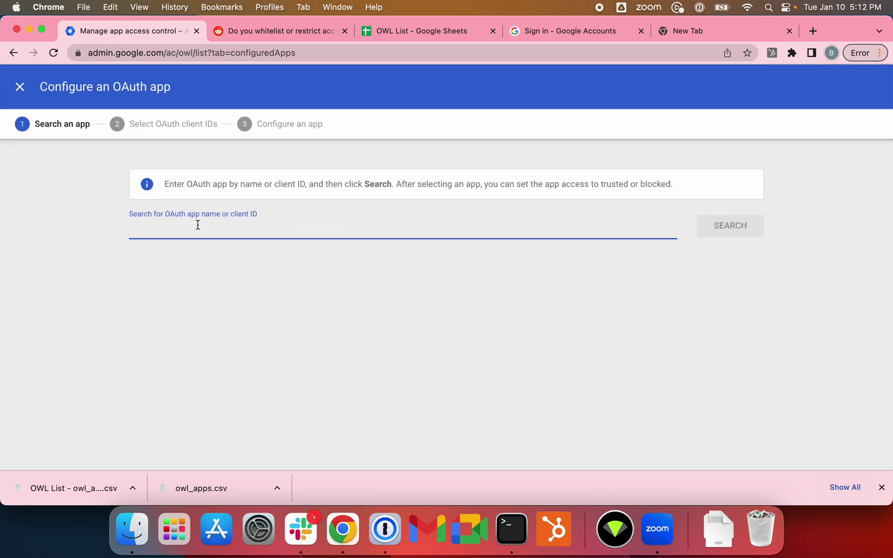
pyautogui.press('super+v')
pyautogui.click(733, 222)
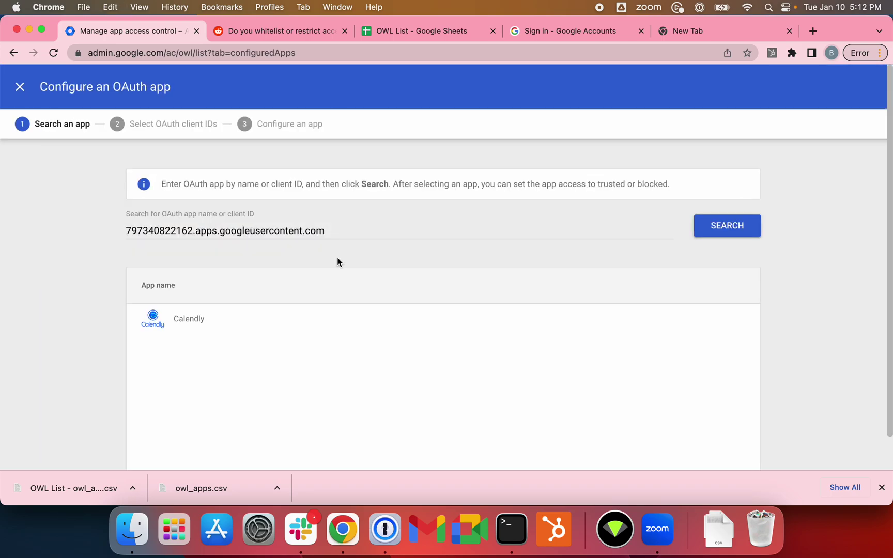
# Step: Select Calendly's web application client ID and configure it as Trusted
pyautogui.click(706, 322)
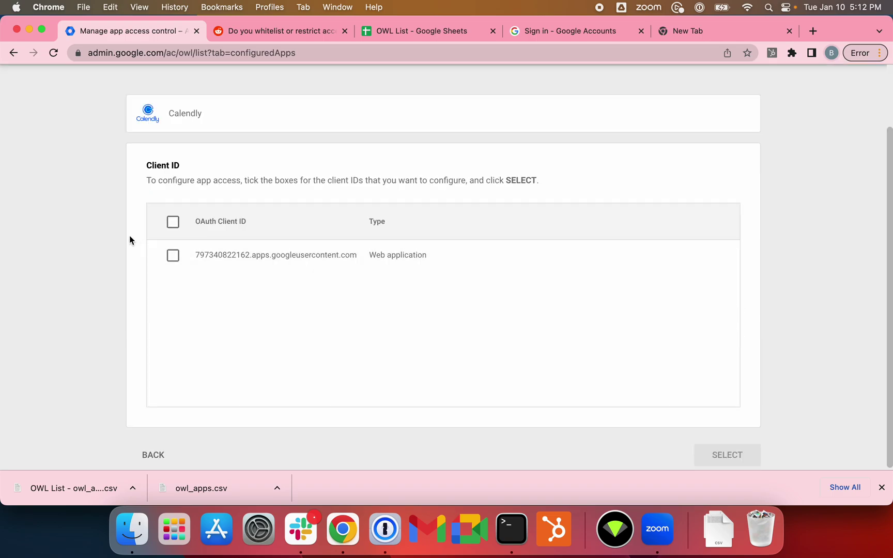
pyautogui.click(172, 255)
pyautogui.click(757, 457)
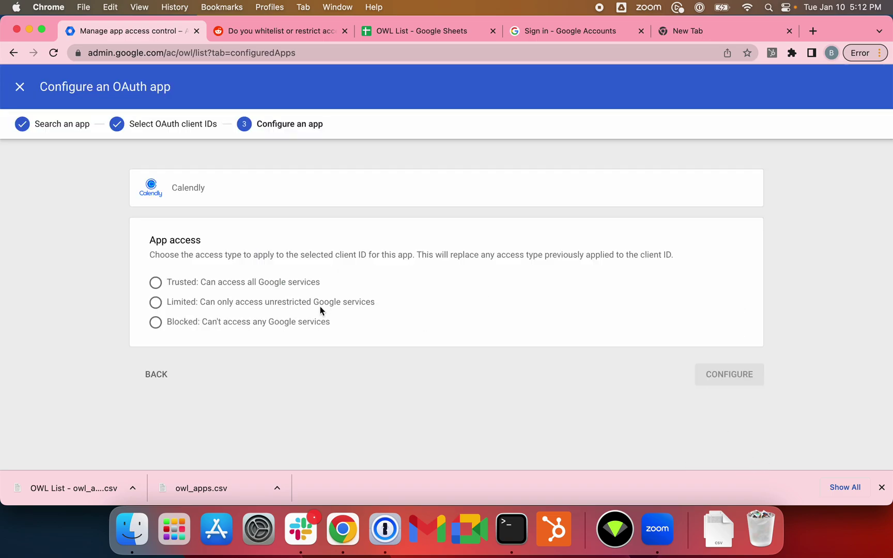
pyautogui.click(155, 283)
pyautogui.click(734, 376)
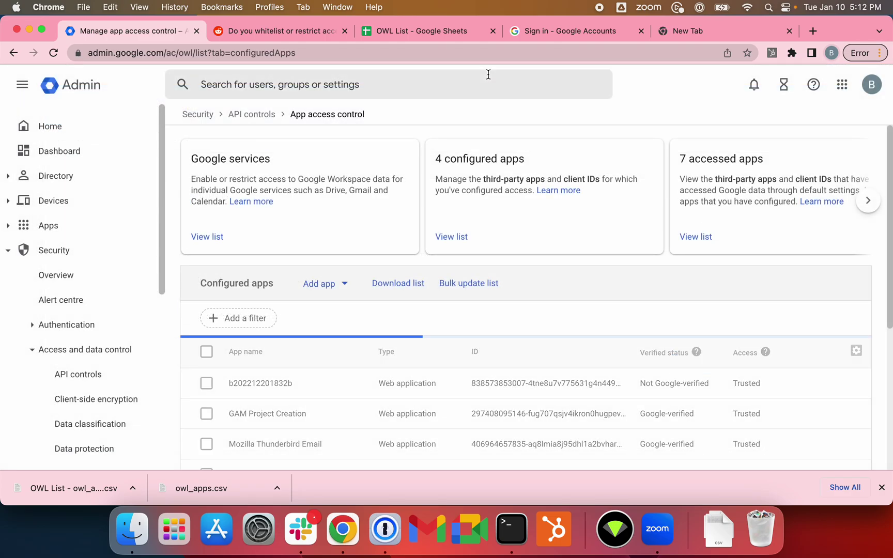
# Step: Retry Calendly's Google Calendar sign-in with the work account, hitting Error 400: admin_policy_enforced
pyautogui.click(543, 32)
pyautogui.click(449, 259)
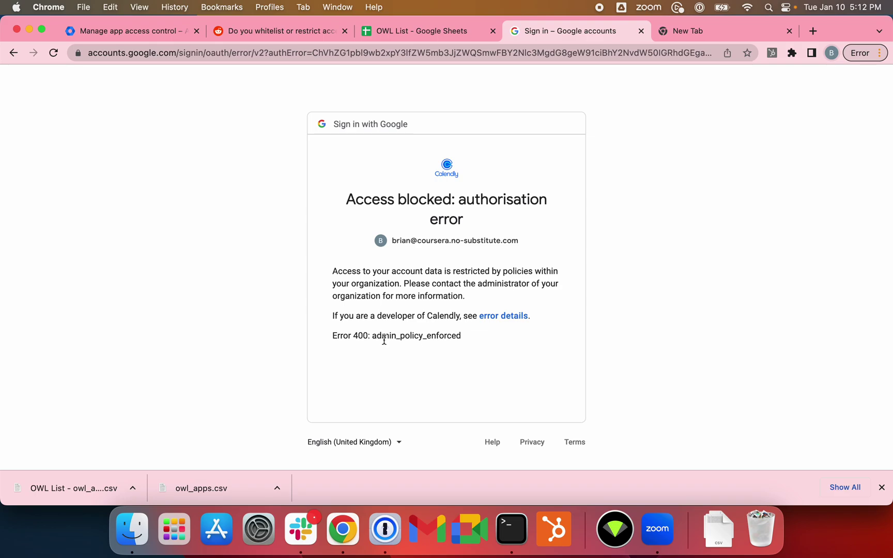
pyautogui.click(13, 53)
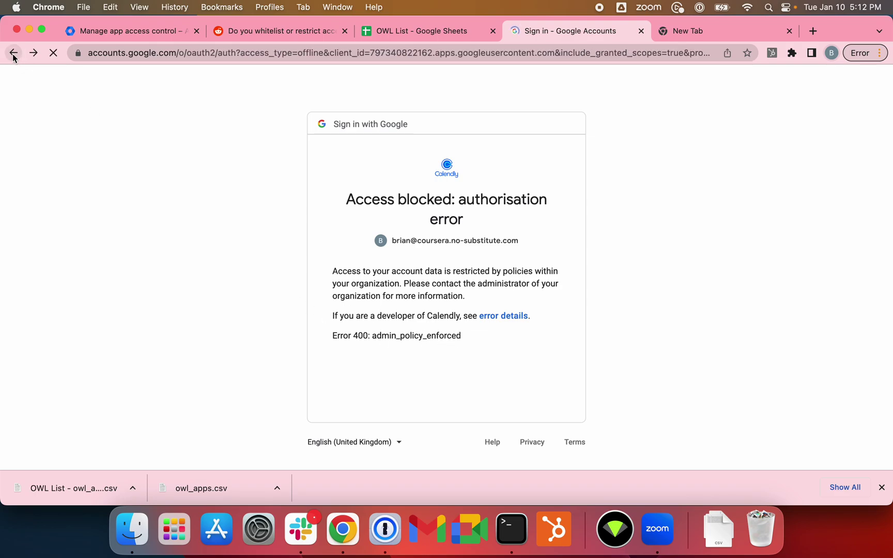
pyautogui.click(14, 53)
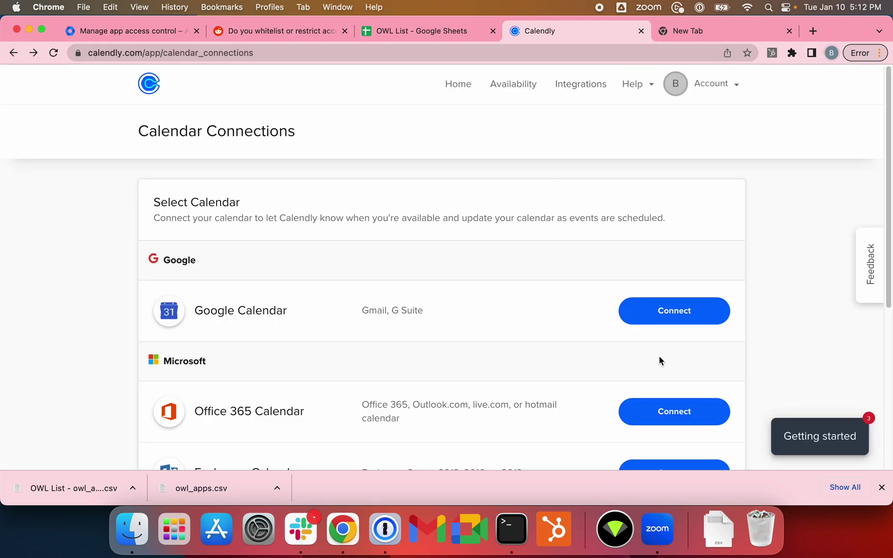
pyautogui.click(678, 314)
pyautogui.click(448, 264)
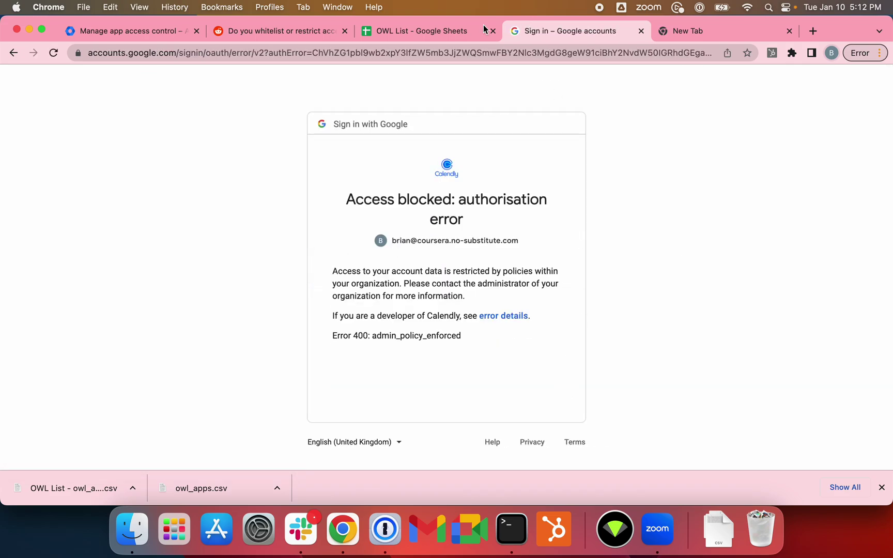
# Step: Reload App access control and scroll Configured apps to Calendly's Trusted web client row
pyautogui.click(395, 33)
pyautogui.click(171, 30)
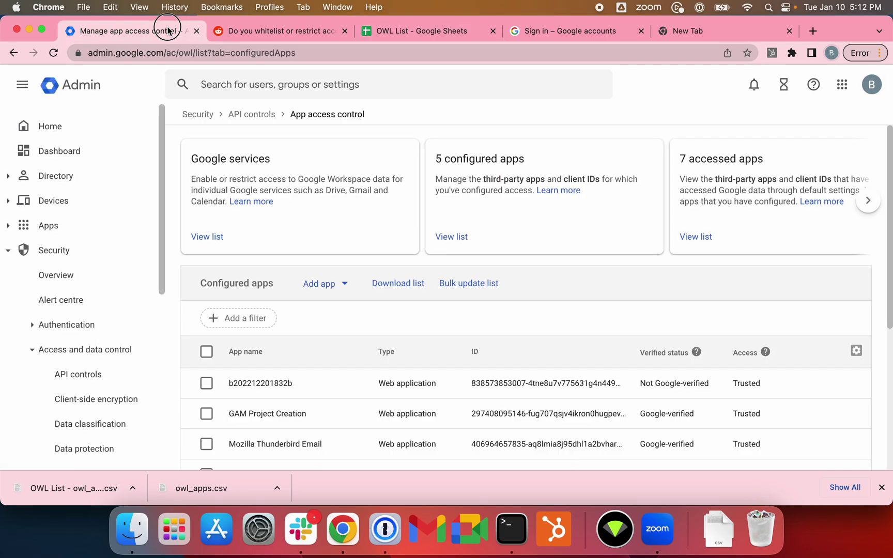
pyautogui.scroll(-5, 544, 289)
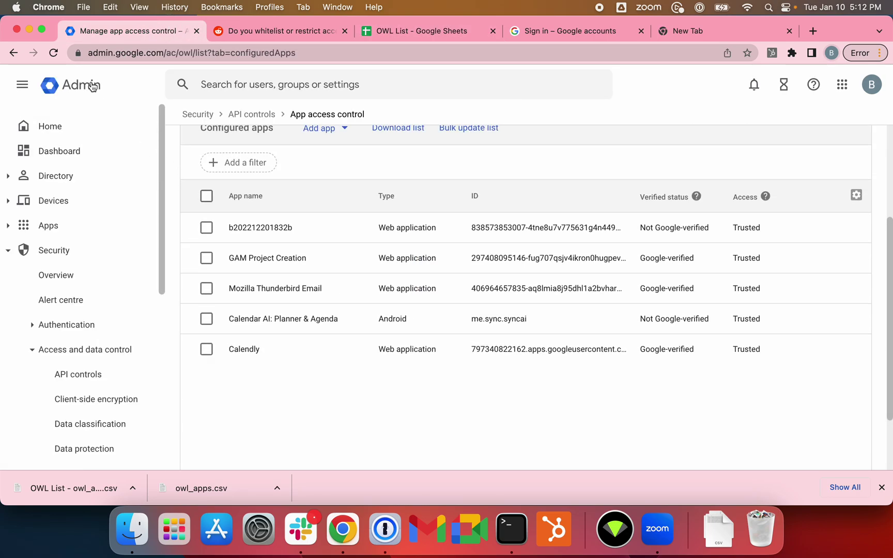
pyautogui.click(52, 53)
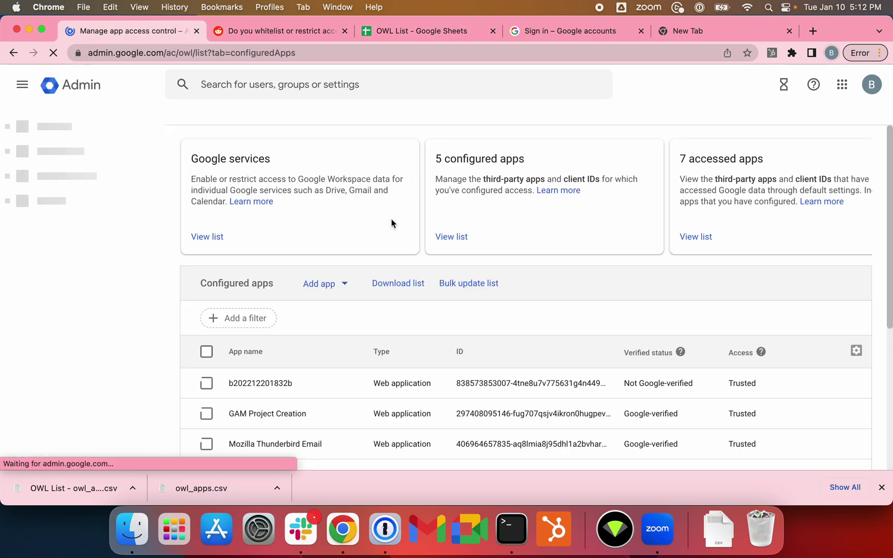
pyautogui.click(452, 236)
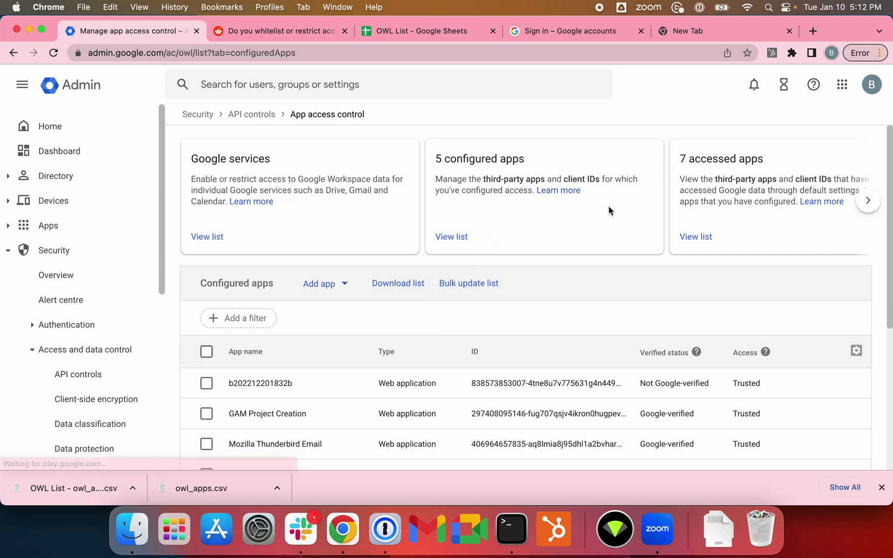
pyautogui.scroll(-4, 612, 206)
pyautogui.scroll(-1, 620, 240)
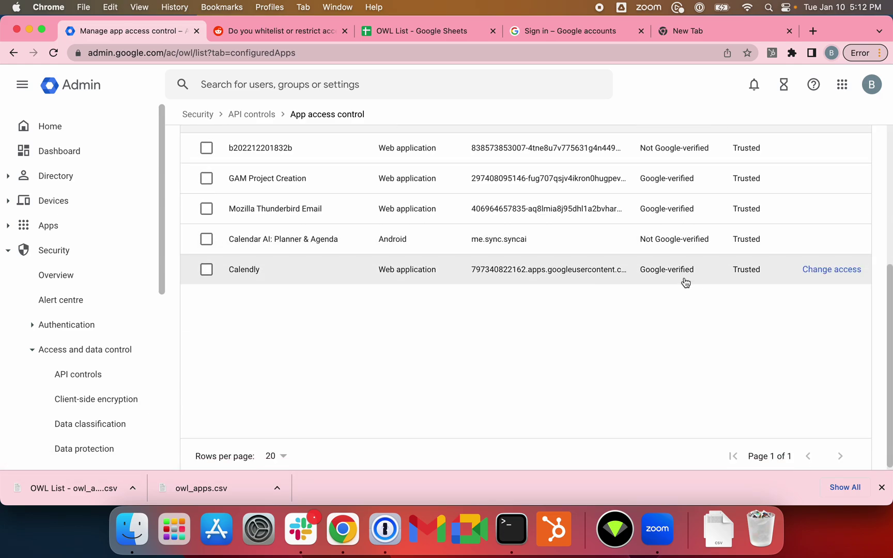
pyautogui.scroll(4, 724, 297)
# Step: Reconnect Google Calendar from Calendar Connections with the work account, allowing access until it errors
pyautogui.click(545, 32)
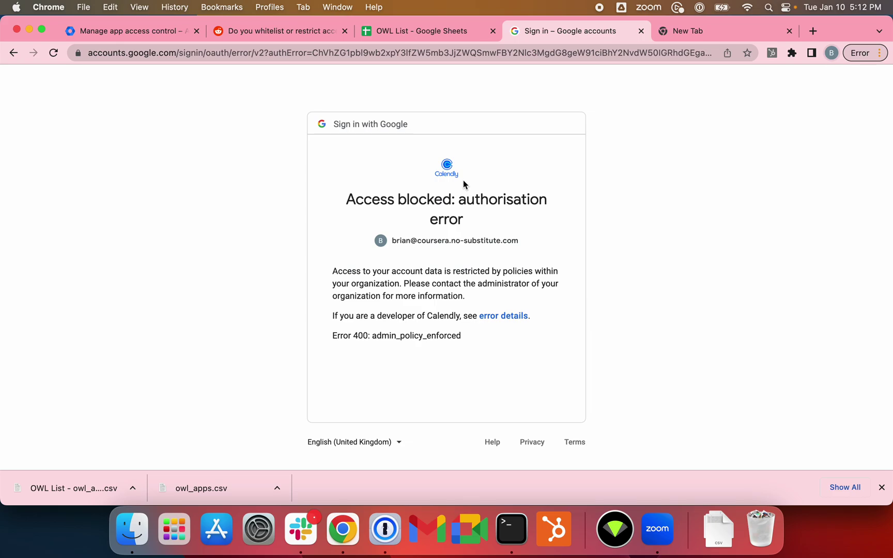
pyautogui.click(15, 54)
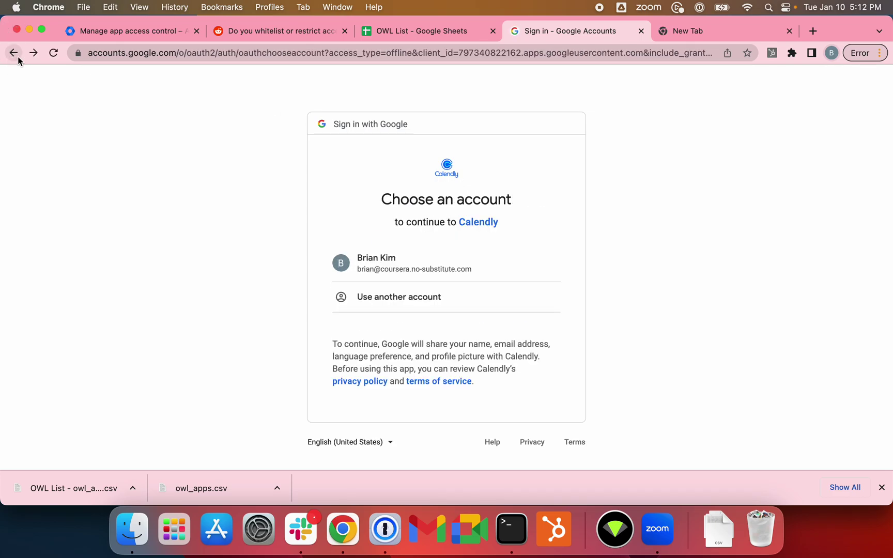
pyautogui.click(18, 58)
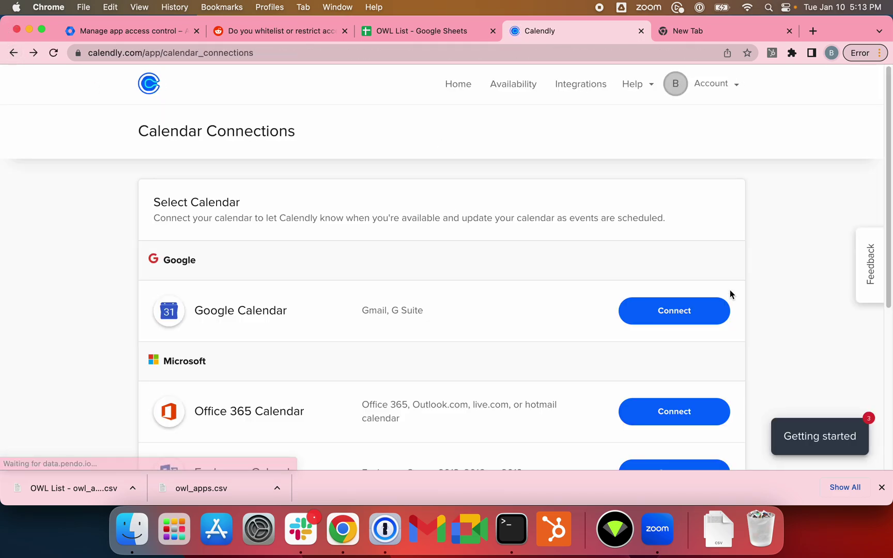
pyautogui.click(694, 315)
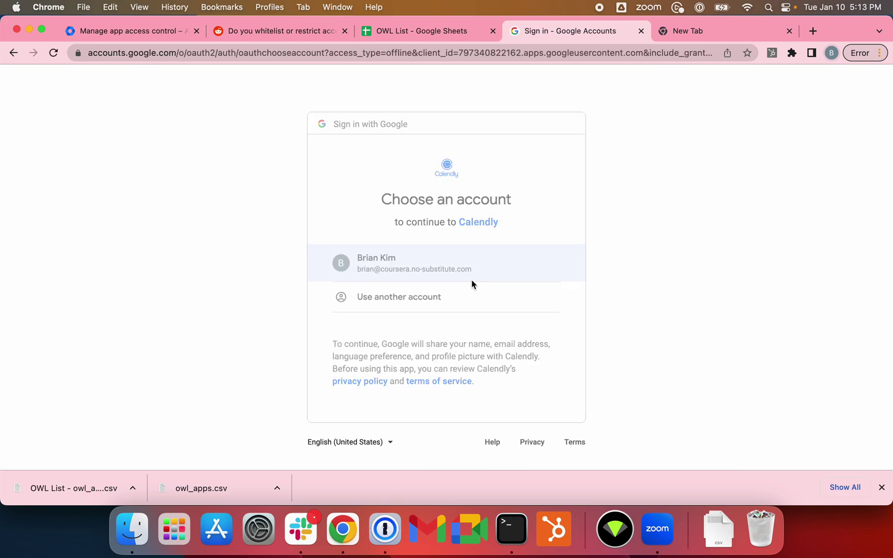
pyautogui.click(472, 280)
pyautogui.click(505, 456)
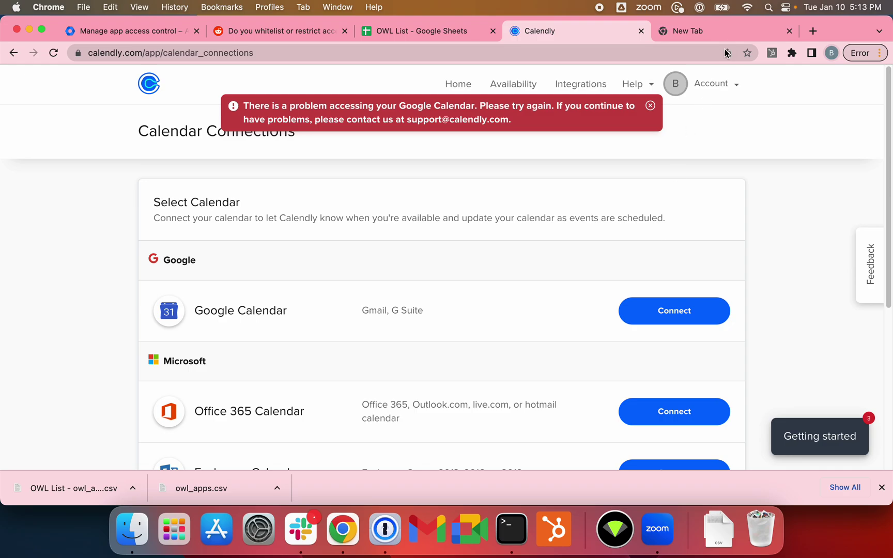
pyautogui.click(724, 32)
pyautogui.click(618, 52)
# Step: Load calendar.google.com, get the no-access notice, then return to Admin app access control
pyautogui.write('cl')
pyautogui.press('BackSpace')
pyautogui.write('a')
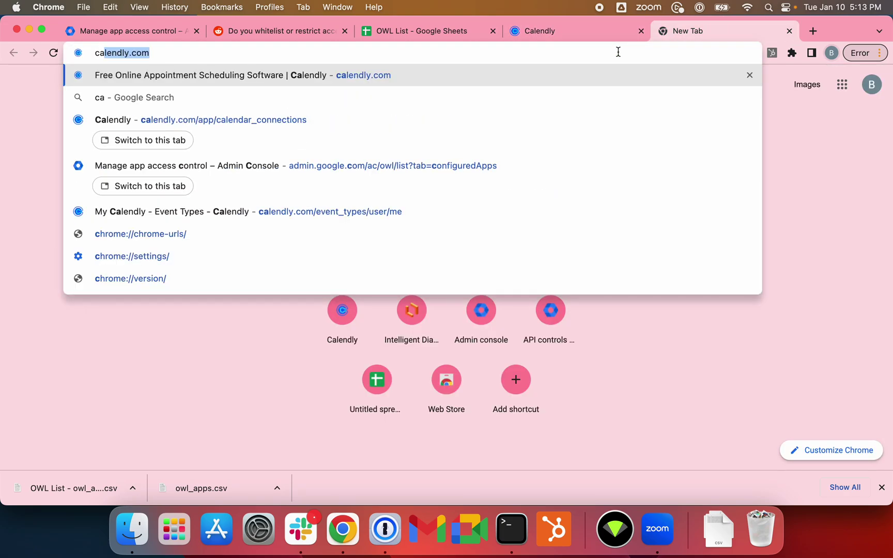
pyautogui.write('lendar.goog')
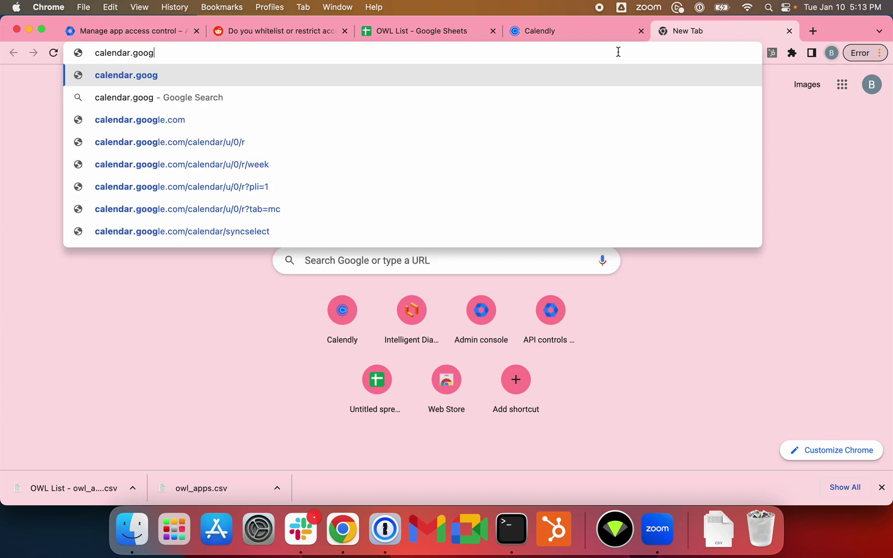
pyautogui.write('le.co')
pyautogui.press('Return')
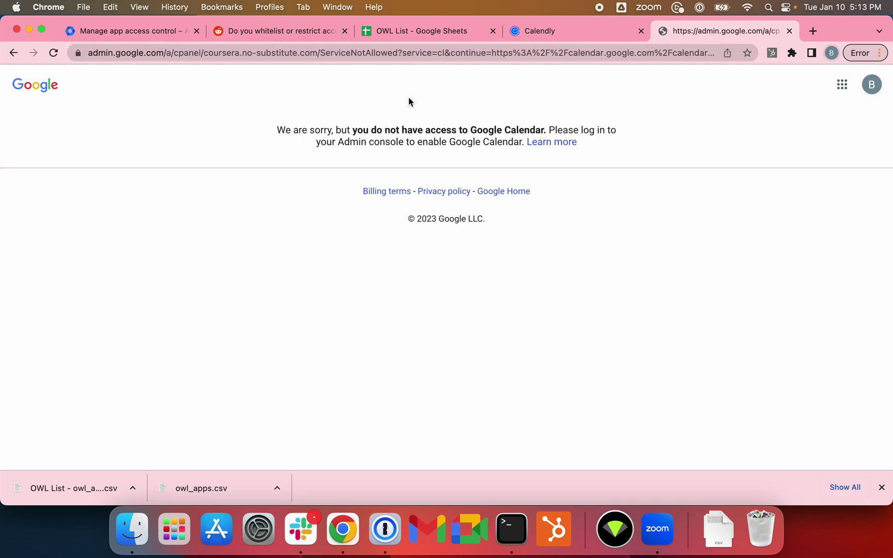
pyautogui.click(160, 34)
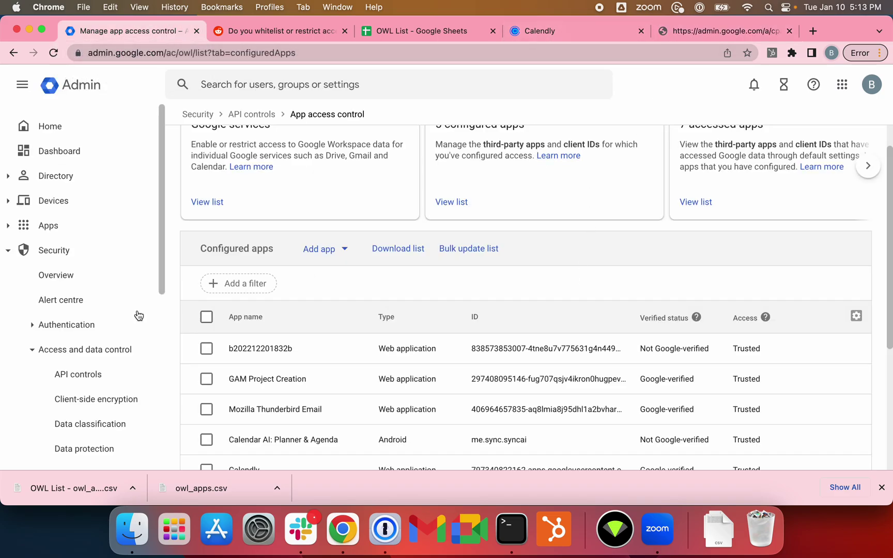
pyautogui.scroll(1, 372, 228)
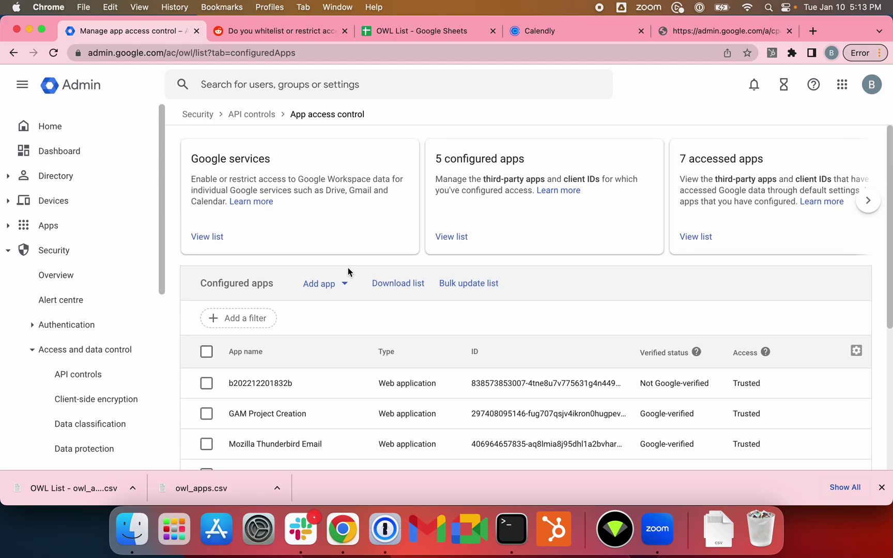
pyautogui.scroll(-7, 140, 315)
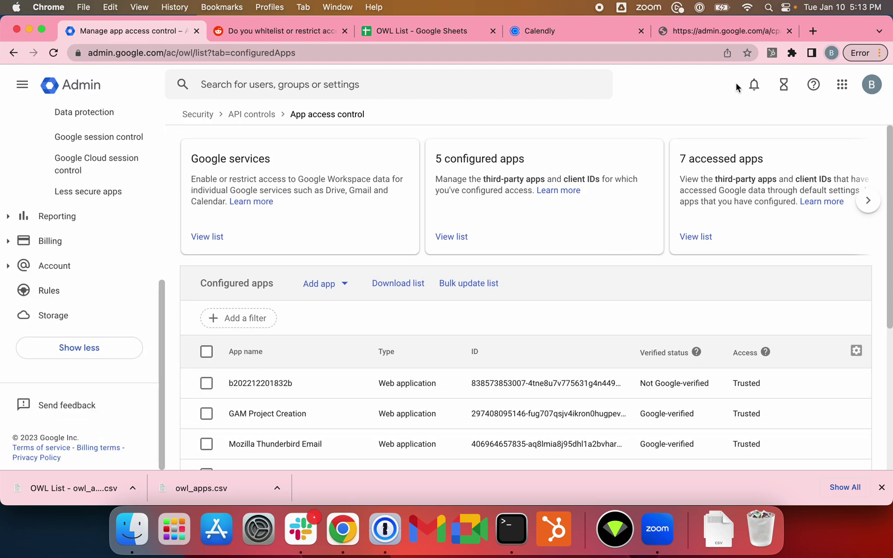
pyautogui.click(698, 32)
pyautogui.click(588, 35)
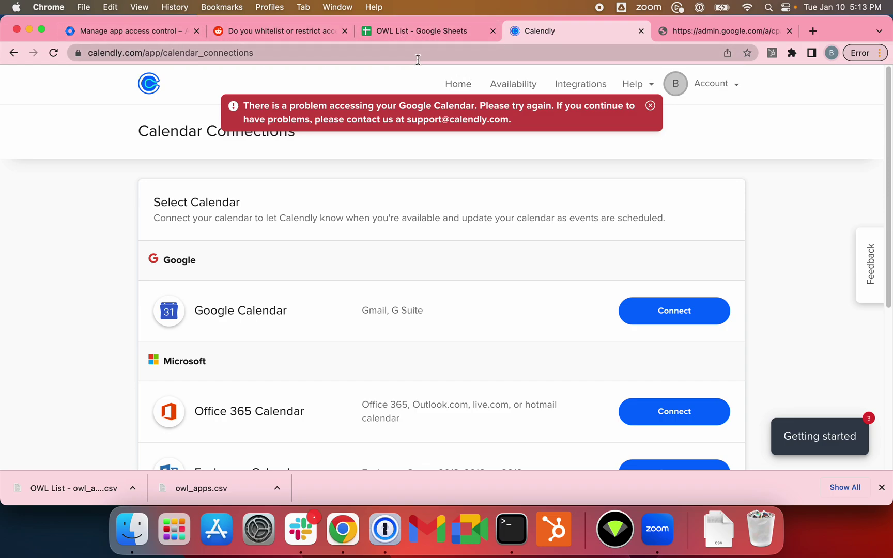
pyautogui.click(158, 38)
# Step: Review the list of 7 apps that accessed Google data
pyautogui.scroll(-1, 658, 236)
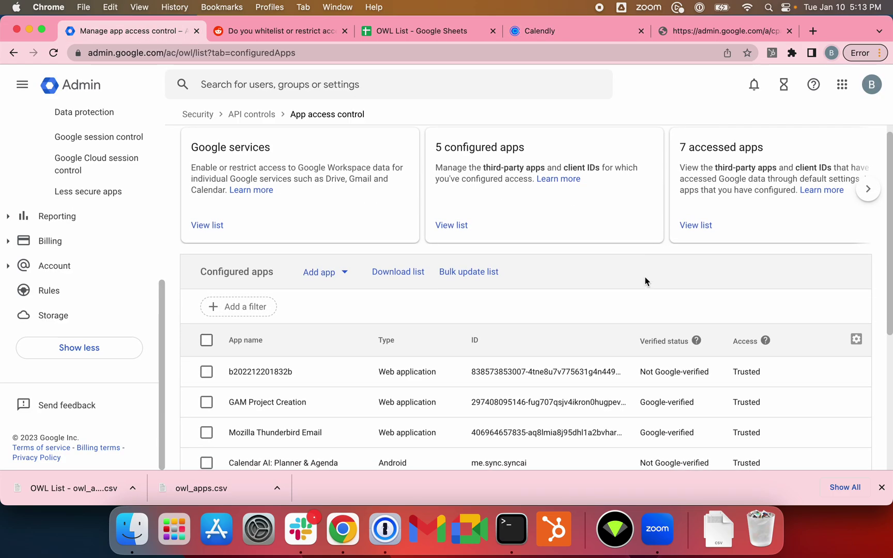
pyautogui.scroll(-4, 643, 279)
pyautogui.scroll(4, 644, 285)
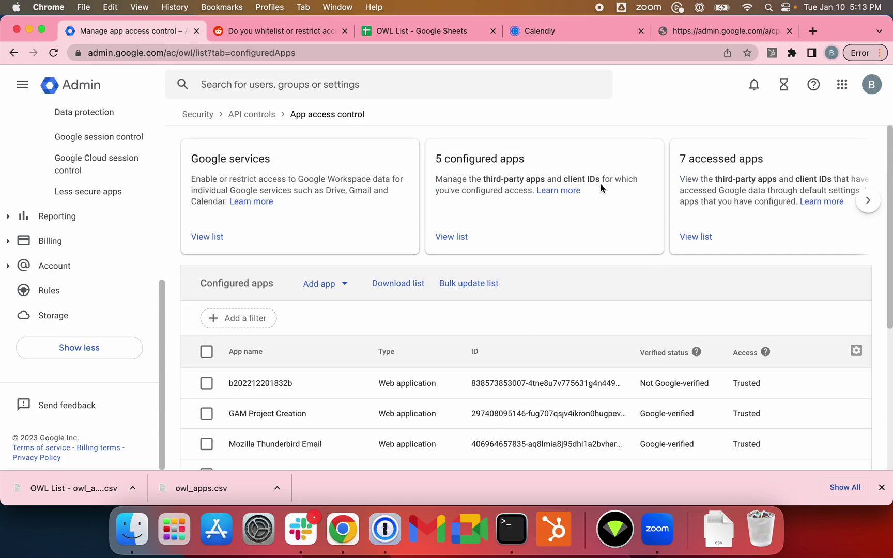
pyautogui.scroll(-1, 719, 243)
pyautogui.click(702, 219)
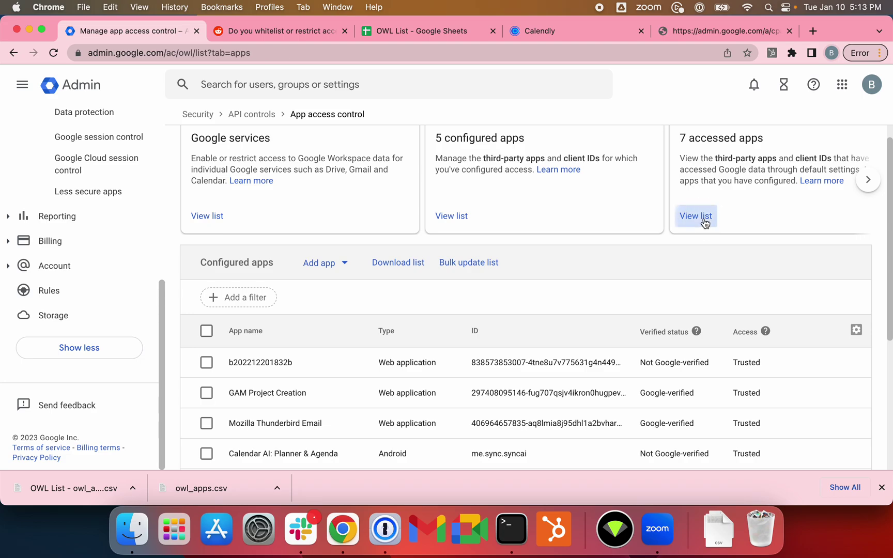
pyautogui.scroll(-2, 801, 310)
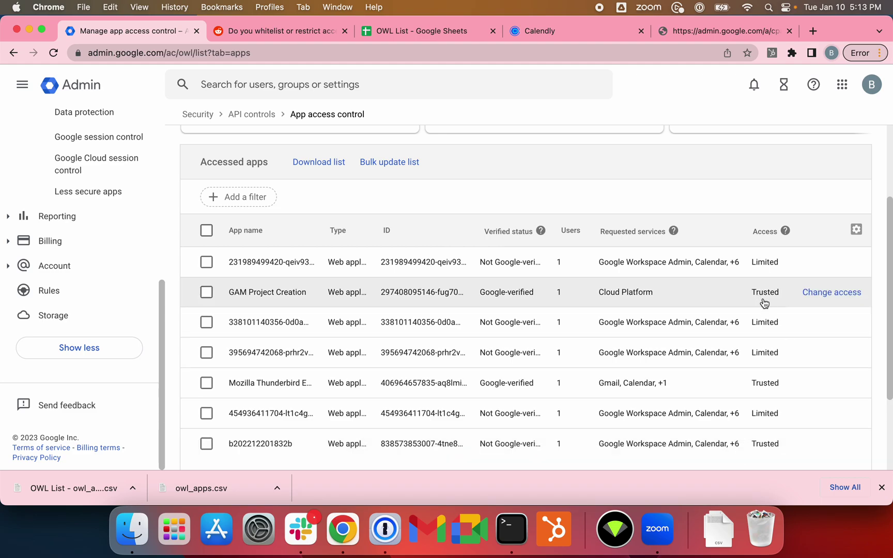
pyautogui.scroll(3, 749, 298)
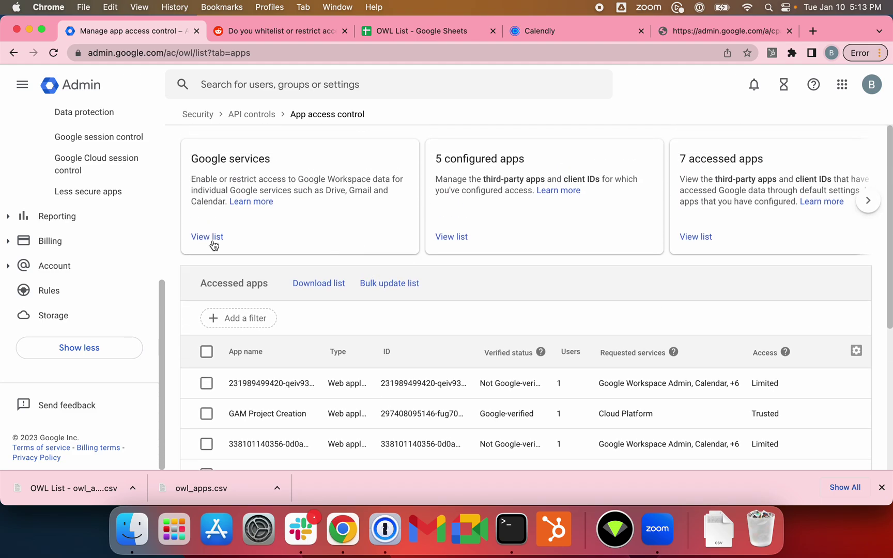
# Step: Show the 17 Google services list, with Drive, Gmail, Calendar and others Restricted
pyautogui.click(209, 238)
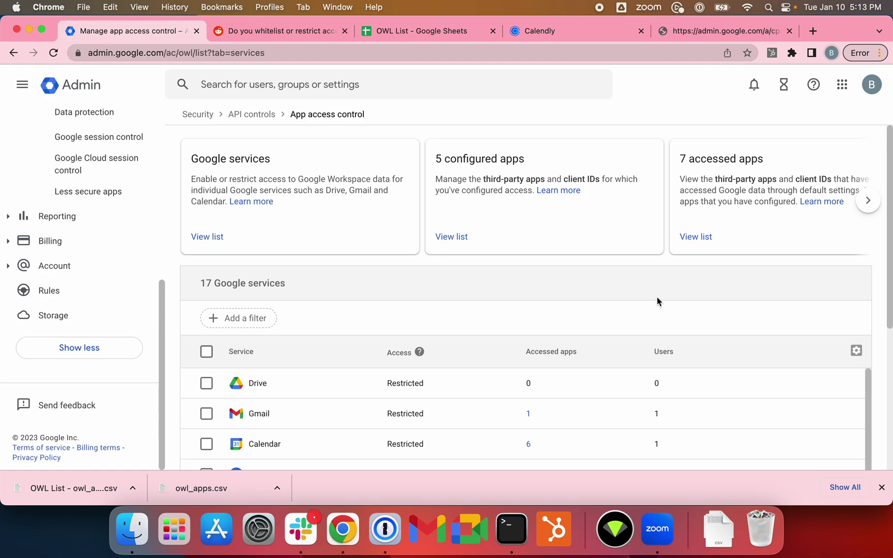
pyautogui.scroll(-5, 647, 313)
pyautogui.scroll(1, 641, 364)
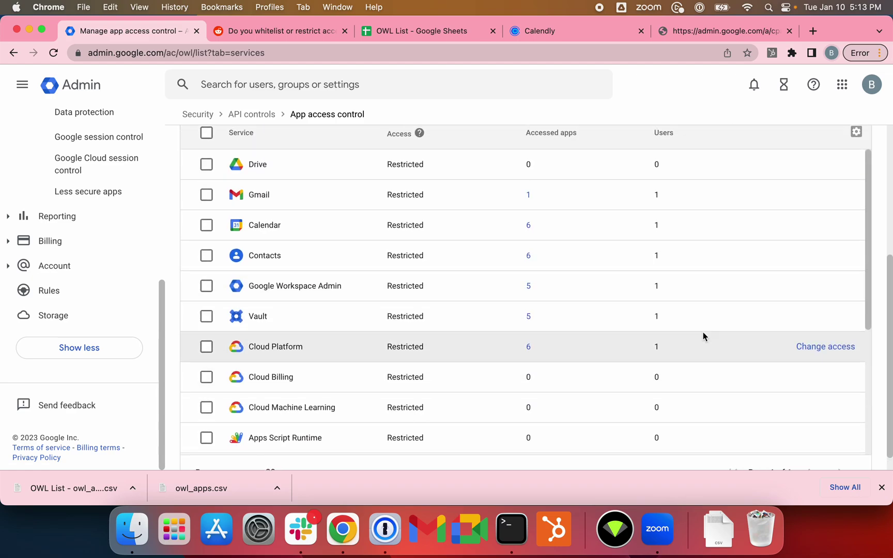
pyautogui.scroll(5, 653, 299)
pyautogui.scroll(-5, 653, 299)
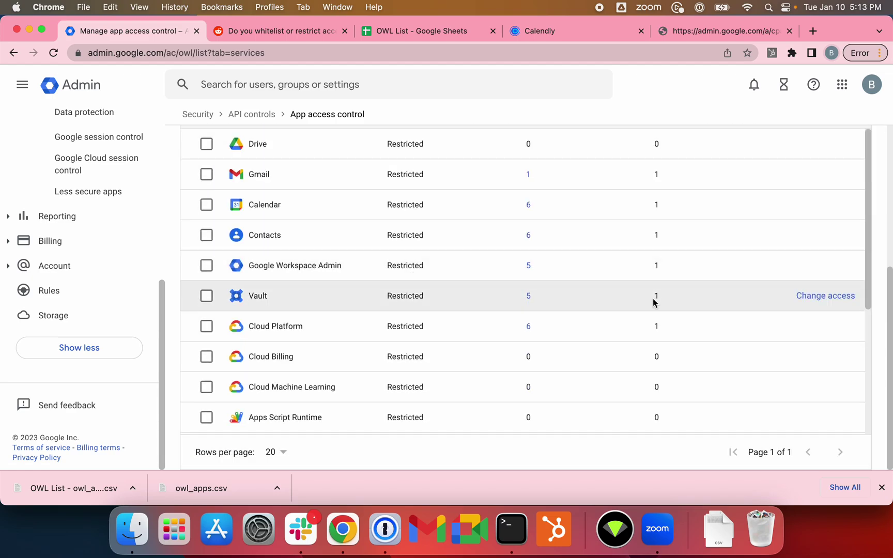
pyautogui.scroll(5, 647, 321)
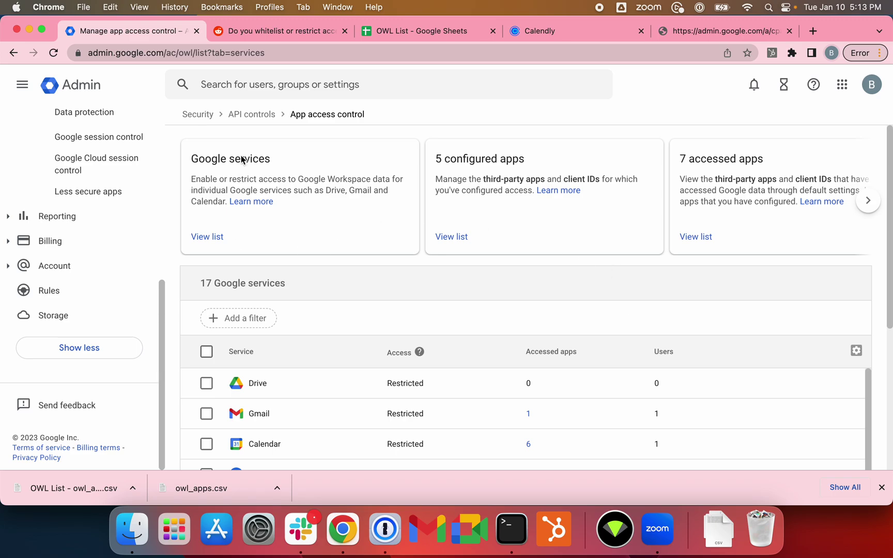
# Step: On the API controls page, draft the blocked-app message 'contact helpdesk.'
pyautogui.click(264, 115)
pyautogui.scroll(-5, 586, 249)
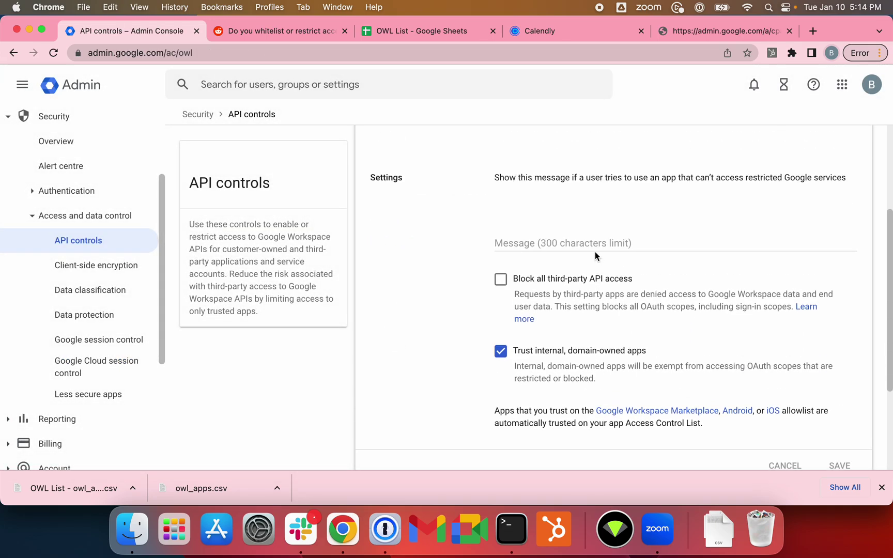
pyautogui.click(574, 242)
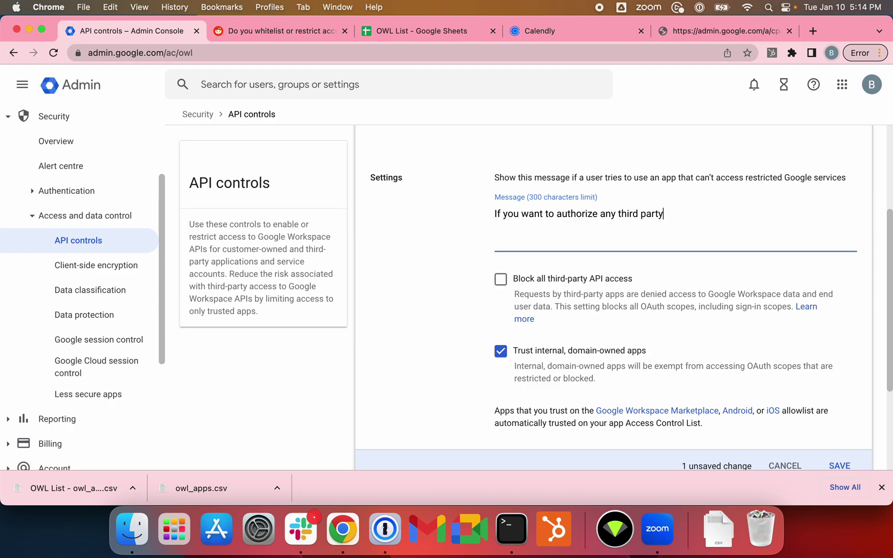
pyautogui.write('contac')
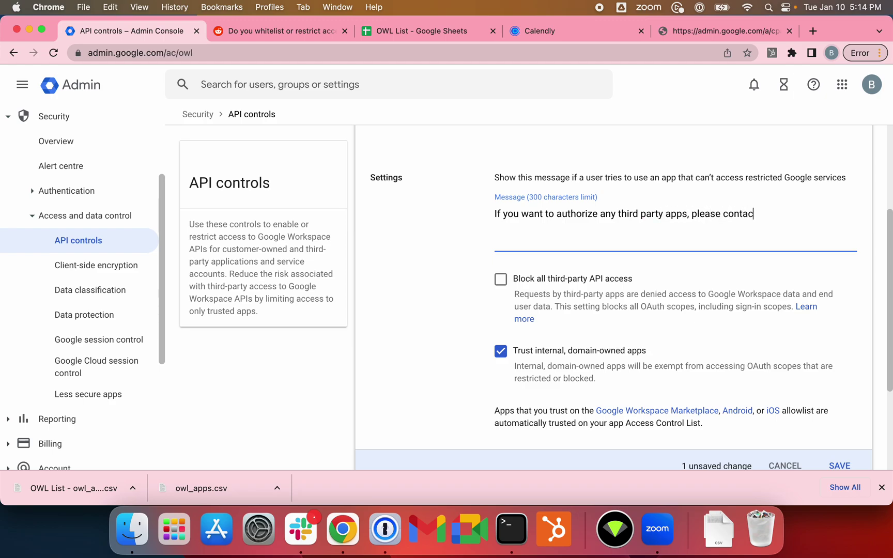
pyautogui.write('t helpdesk.')
# Step: Discard the unsaved message so no blocked-app message is set
pyautogui.scroll(2, 706, 278)
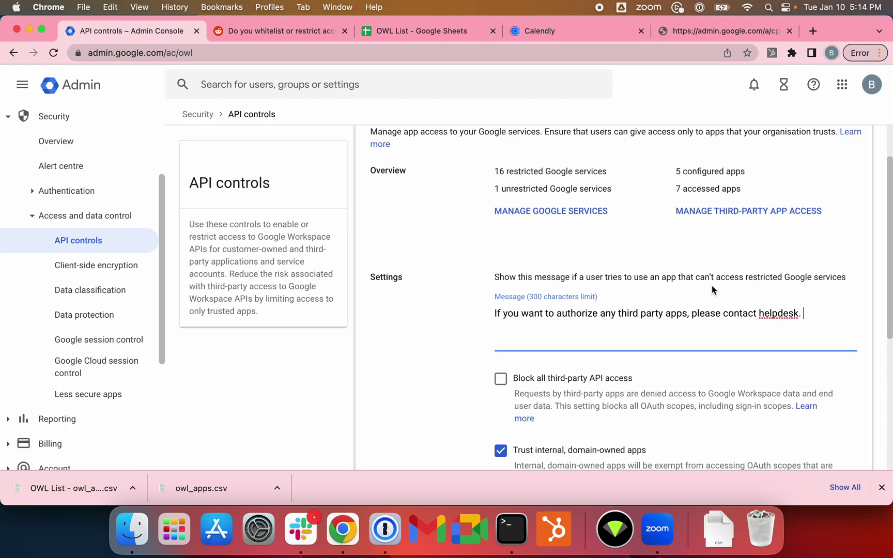
pyautogui.scroll(-5, 726, 297)
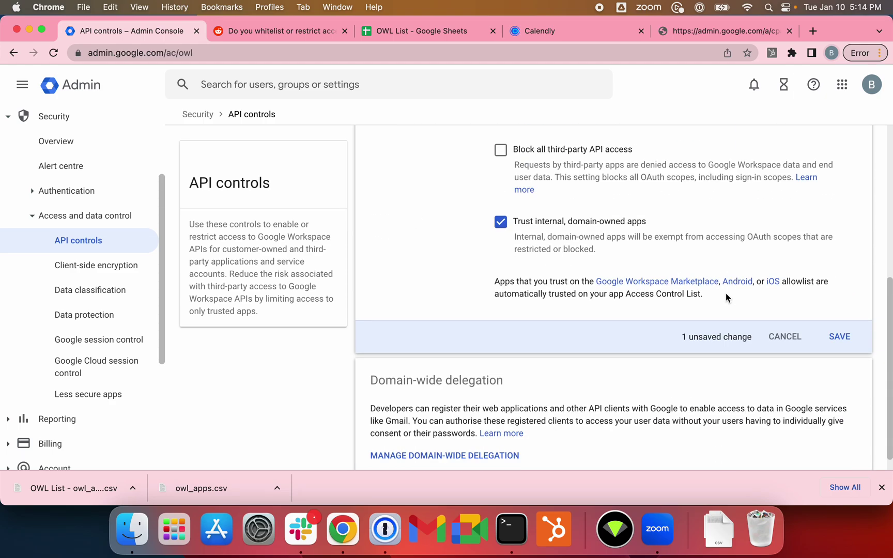
pyautogui.scroll(6, 768, 343)
pyautogui.scroll(-6, 662, 343)
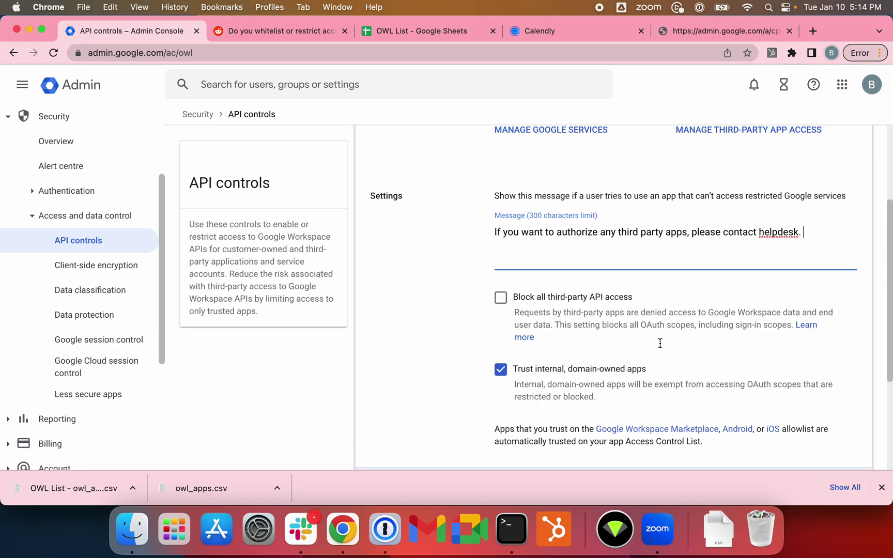
pyautogui.click(784, 319)
pyautogui.scroll(5, 615, 299)
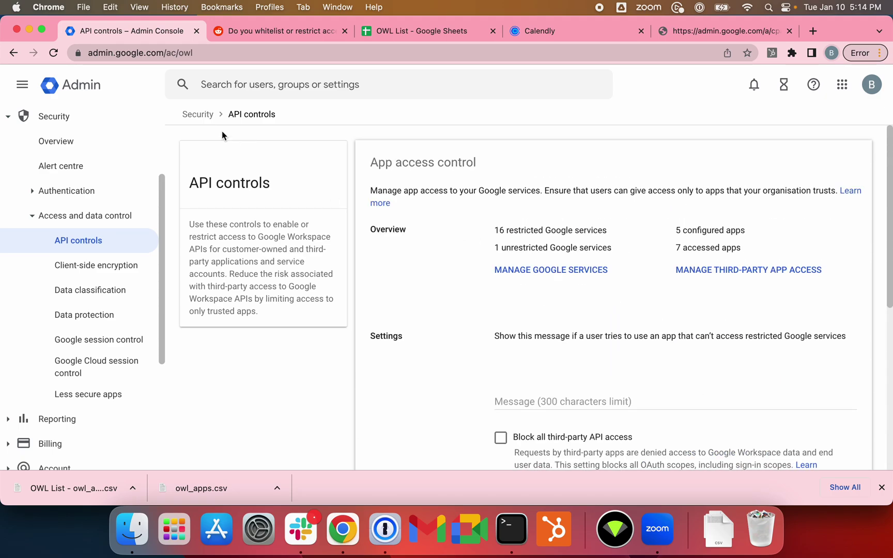
# Step: Navigate from Security via API controls to the configured third-party apps list
pyautogui.click(210, 118)
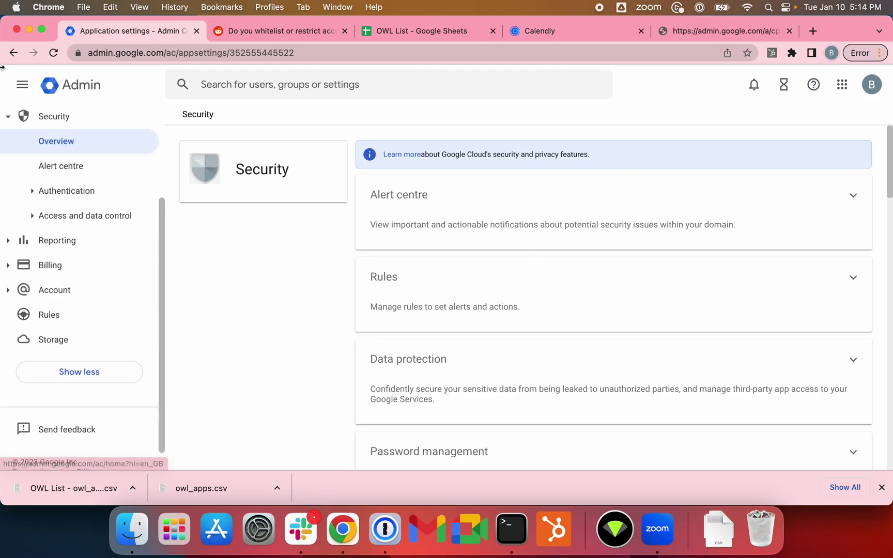
pyautogui.click(14, 53)
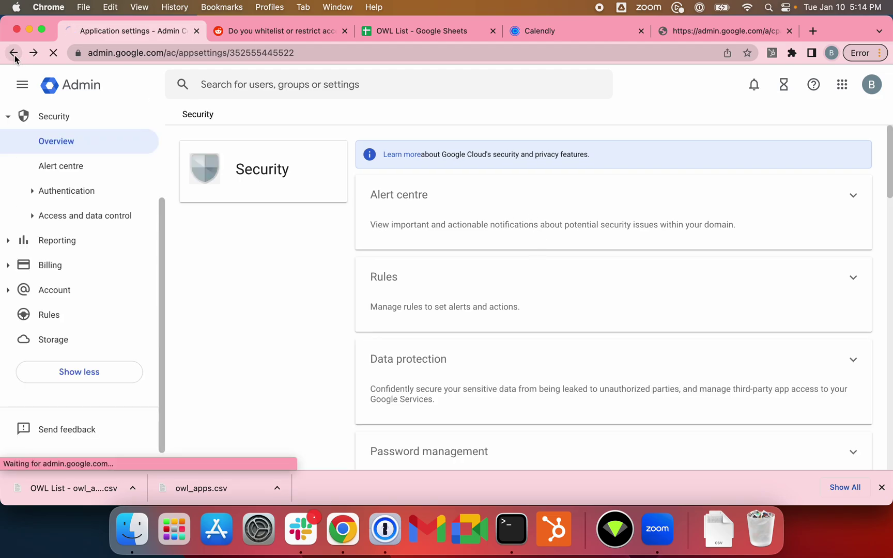
pyautogui.click(717, 270)
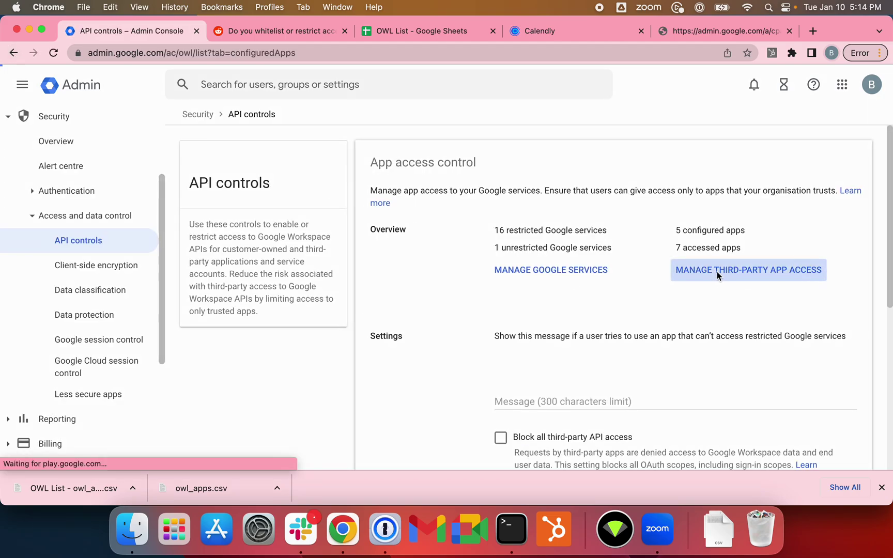
pyautogui.click(455, 237)
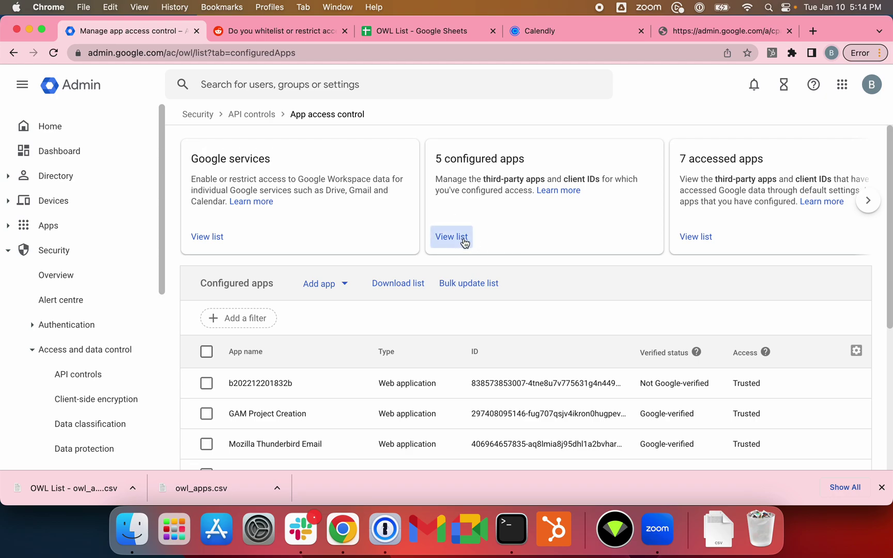
pyautogui.click(455, 236)
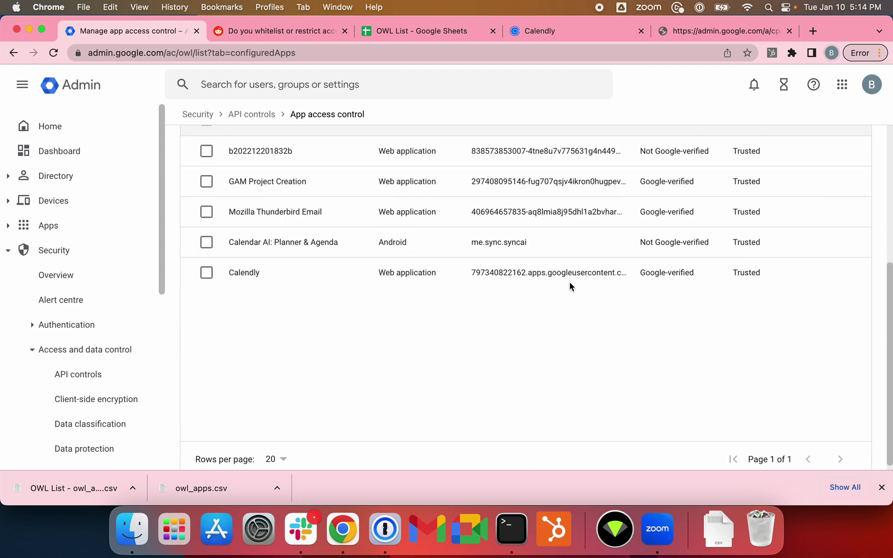
# Step: Change Calendly's access from Trusted to Limited and confirm it in the list
pyautogui.click(207, 272)
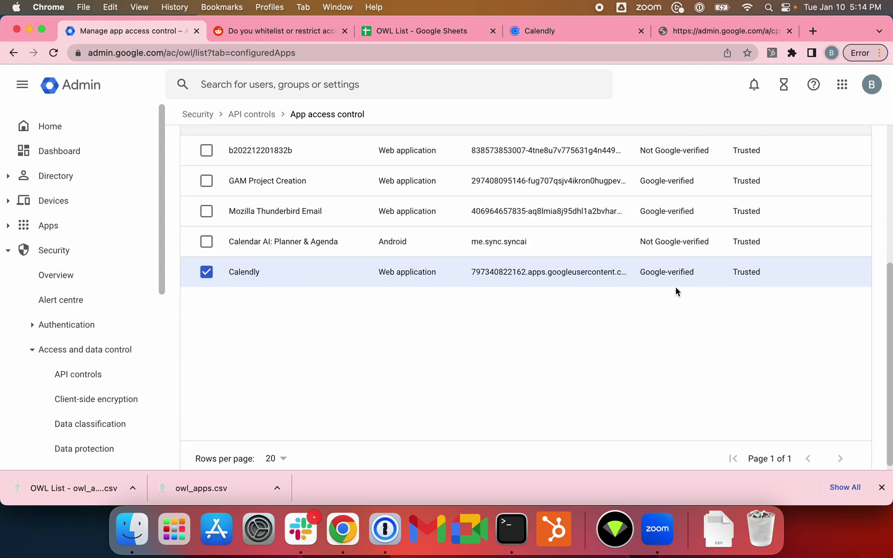
pyautogui.scroll(5, 750, 317)
pyautogui.click(358, 270)
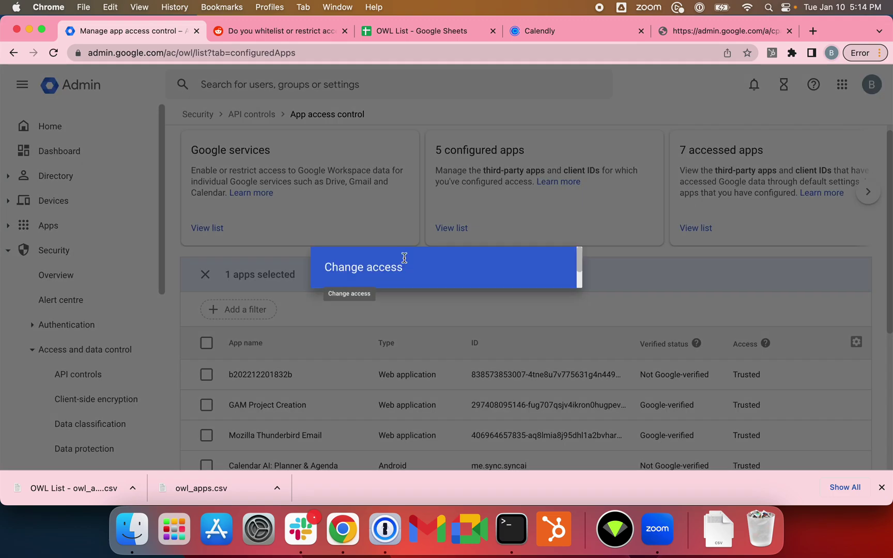
pyautogui.click(365, 282)
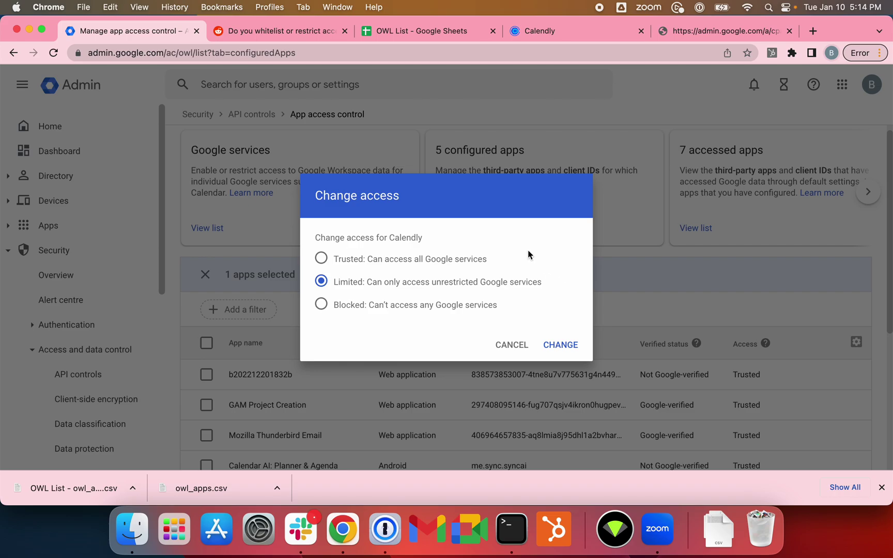
pyautogui.click(562, 346)
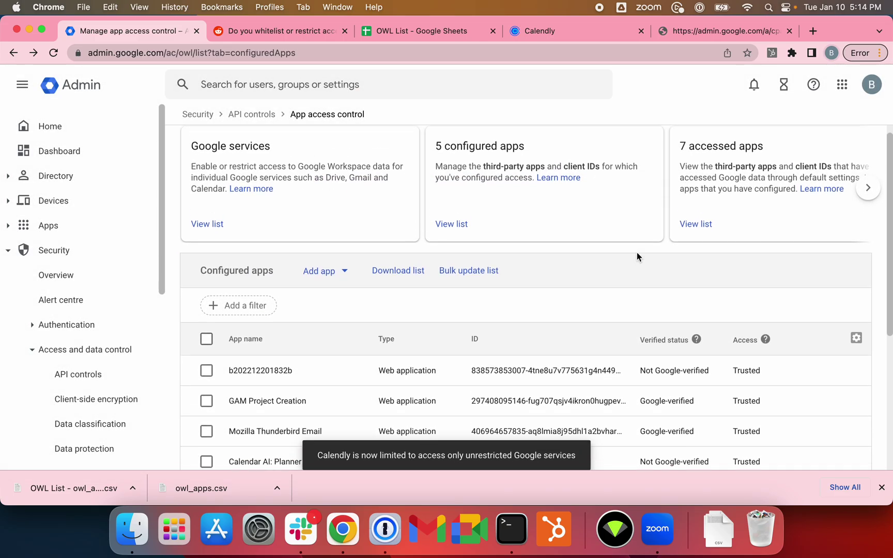
pyautogui.scroll(-2, 625, 243)
pyautogui.scroll(-5, 621, 243)
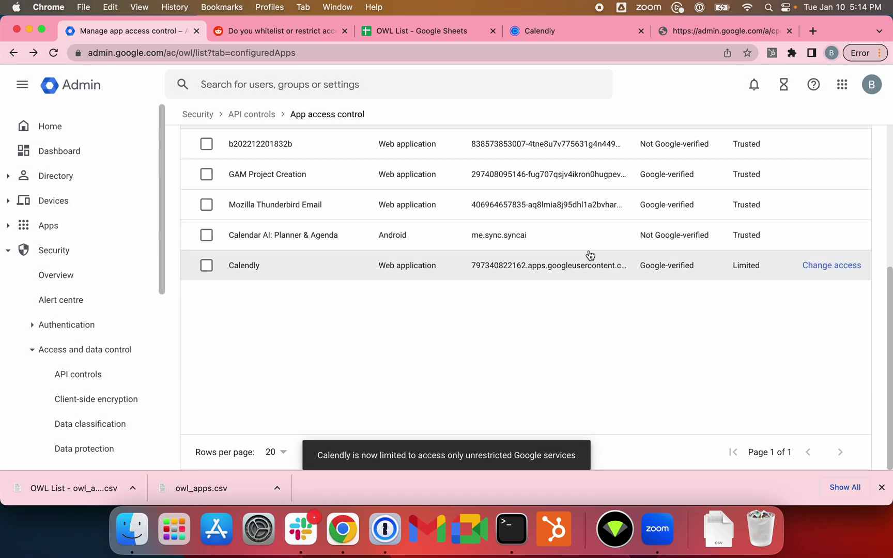
# Step: Cancel the pending Google access request in Calendly and dismiss the connection error
pyautogui.click(570, 36)
pyautogui.click(12, 53)
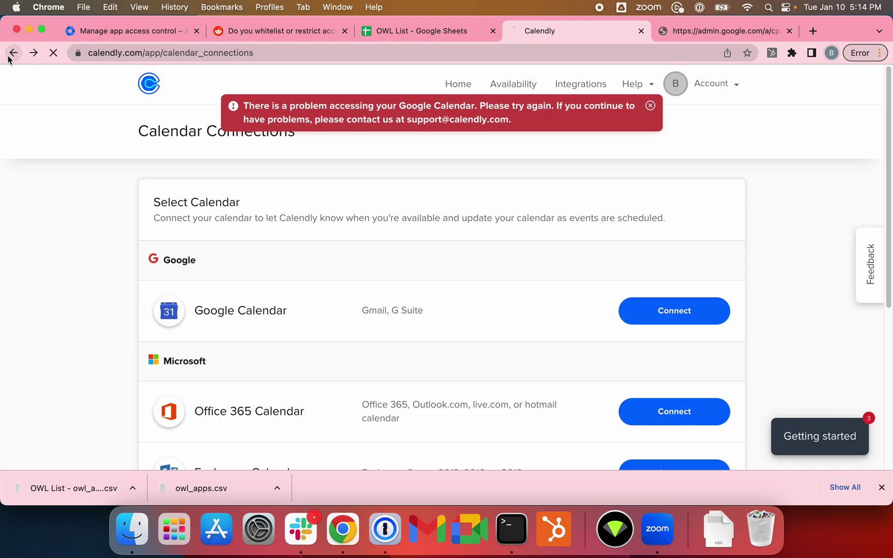
pyautogui.click(396, 455)
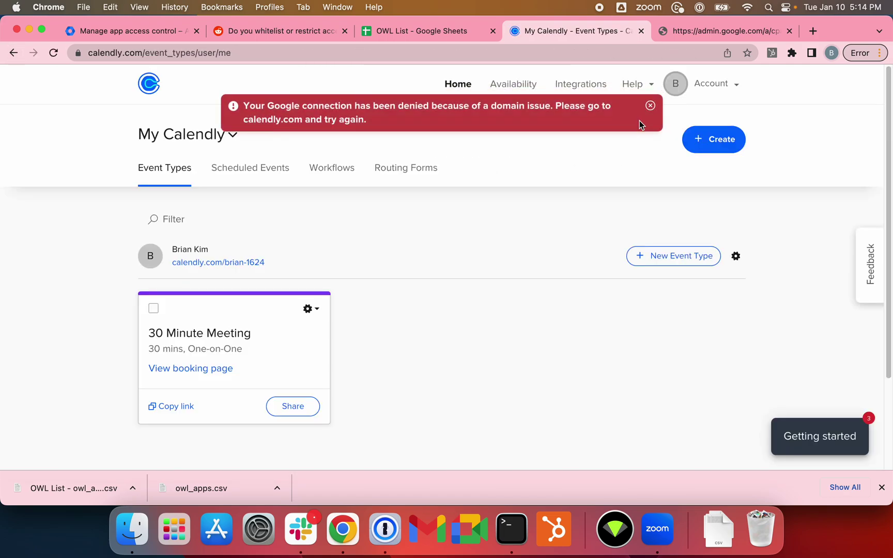
pyautogui.click(650, 106)
# Step: Retry connecting Google Calendar with the work account, see it fail, and log out of Calendly
pyautogui.click(708, 84)
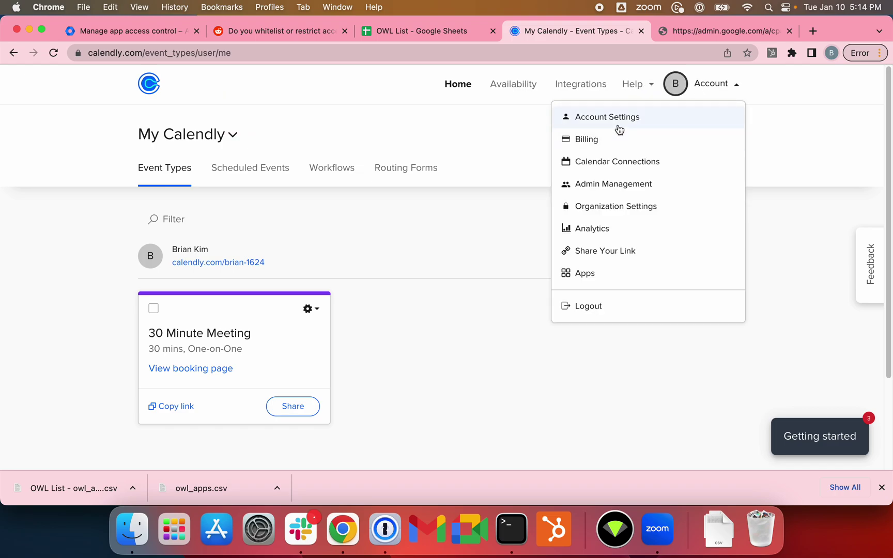
pyautogui.click(630, 164)
pyautogui.click(654, 313)
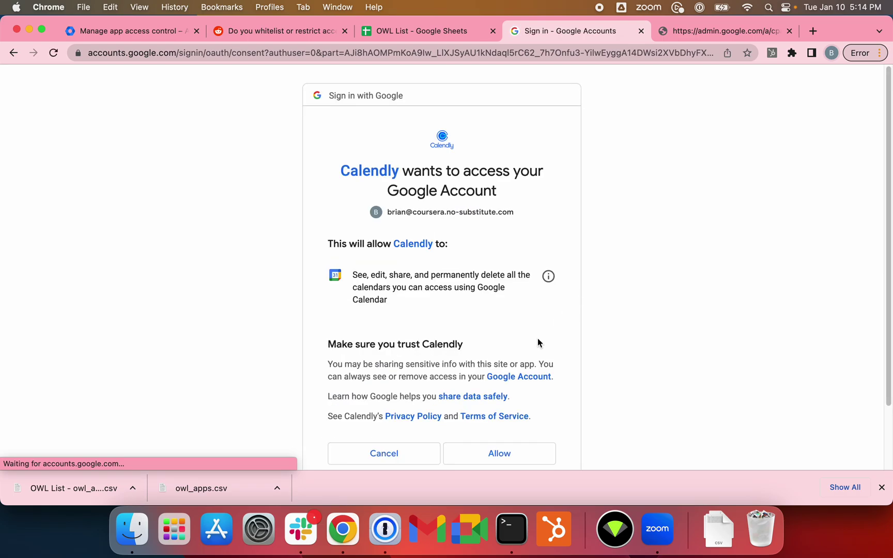
pyautogui.click(508, 454)
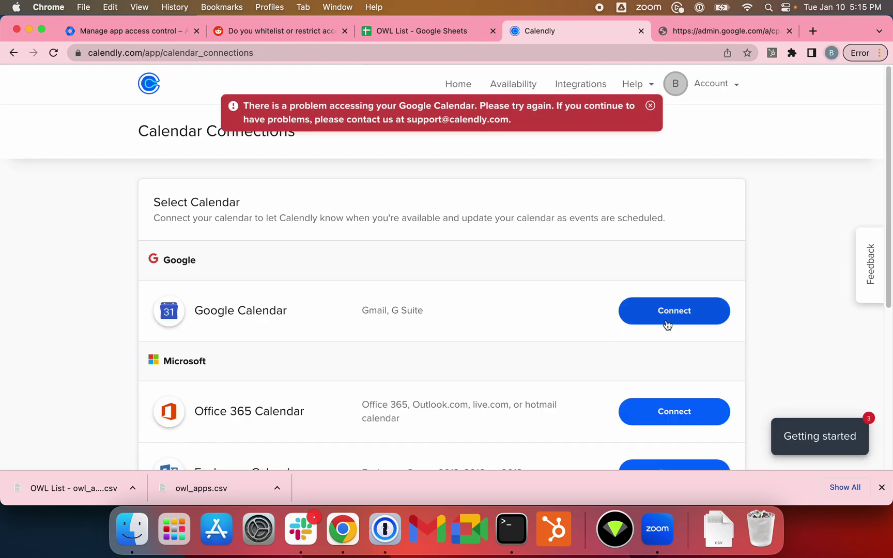
pyautogui.click(667, 324)
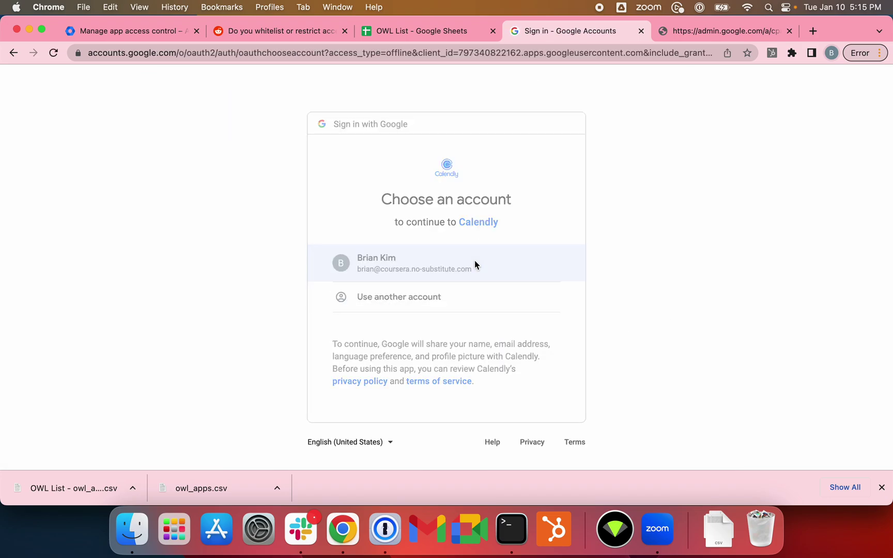
pyautogui.click(475, 264)
pyautogui.click(540, 456)
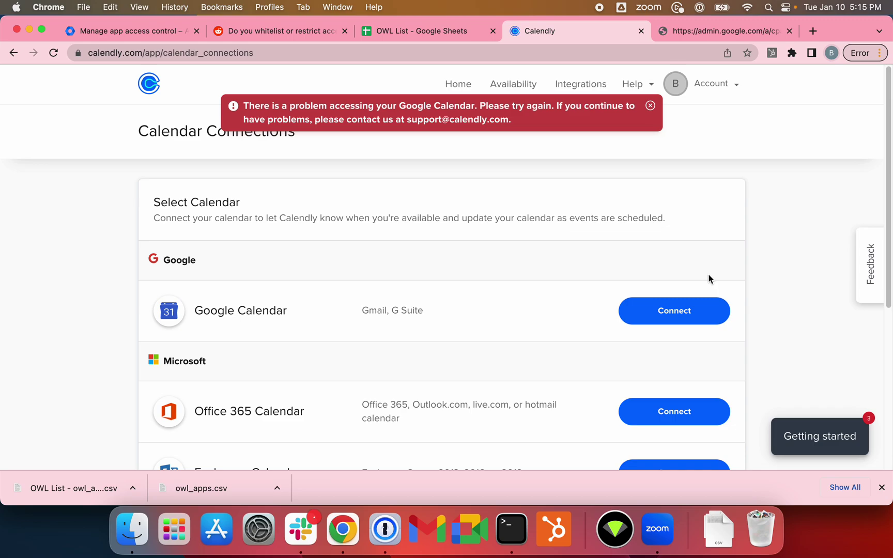
pyautogui.click(675, 84)
pyautogui.click(607, 308)
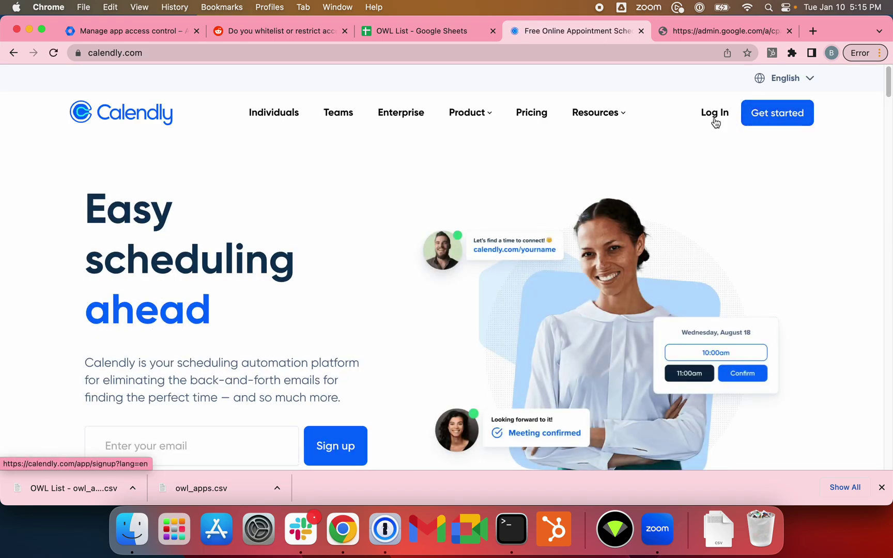
# Step: Start a Calendly login and submit the work account's email address
pyautogui.click(716, 122)
pyautogui.scroll(-3, 409, 362)
pyautogui.click(359, 288)
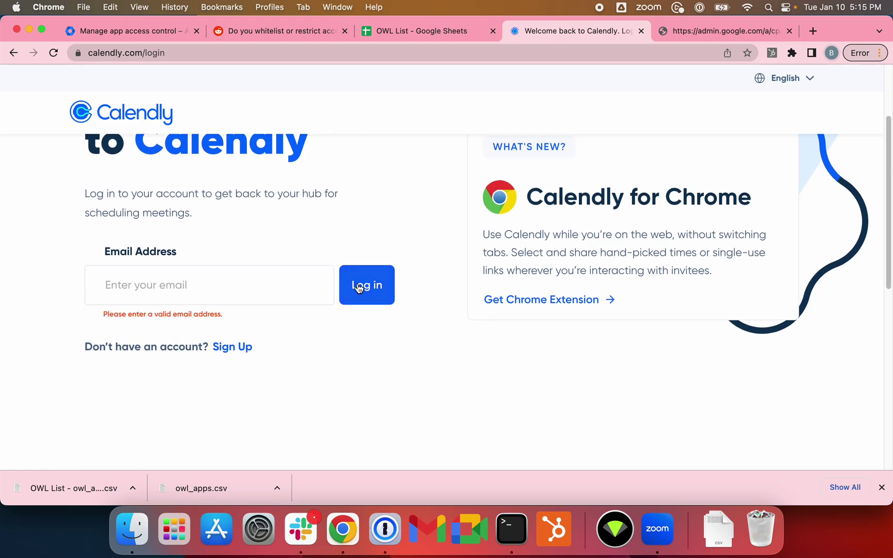
pyautogui.click(233, 279)
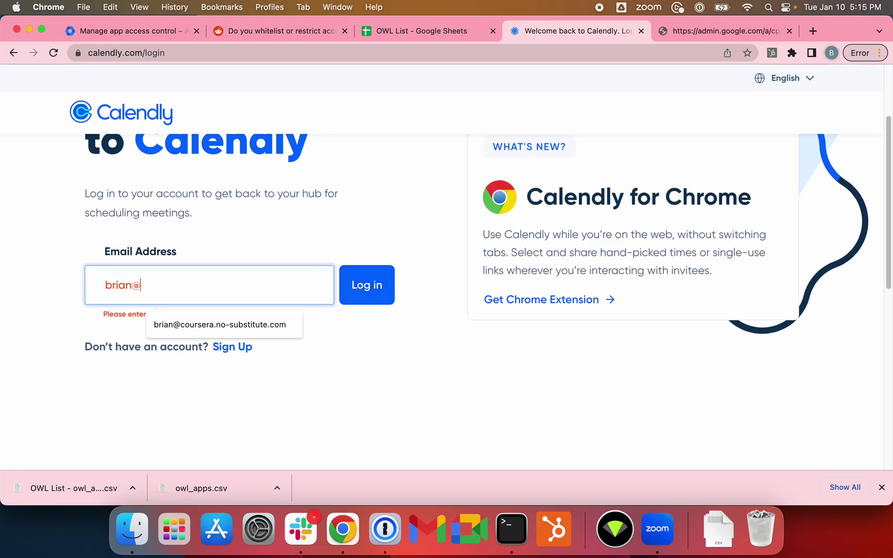
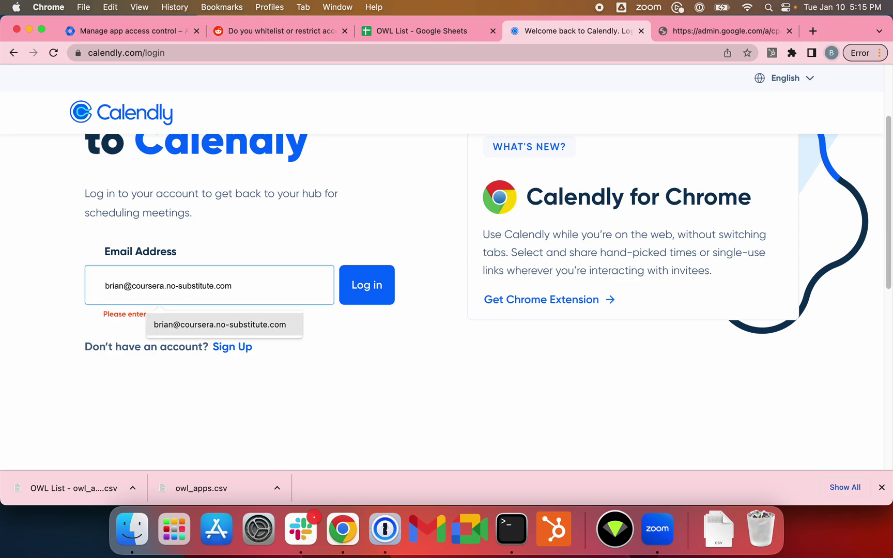
pyautogui.press('Down')
pyautogui.press('Return')
pyautogui.press('Return')
# Step: Log in with Google, note the Error 400: admin_policy_enforced block, and return to the Admin app list
pyautogui.click(481, 231)
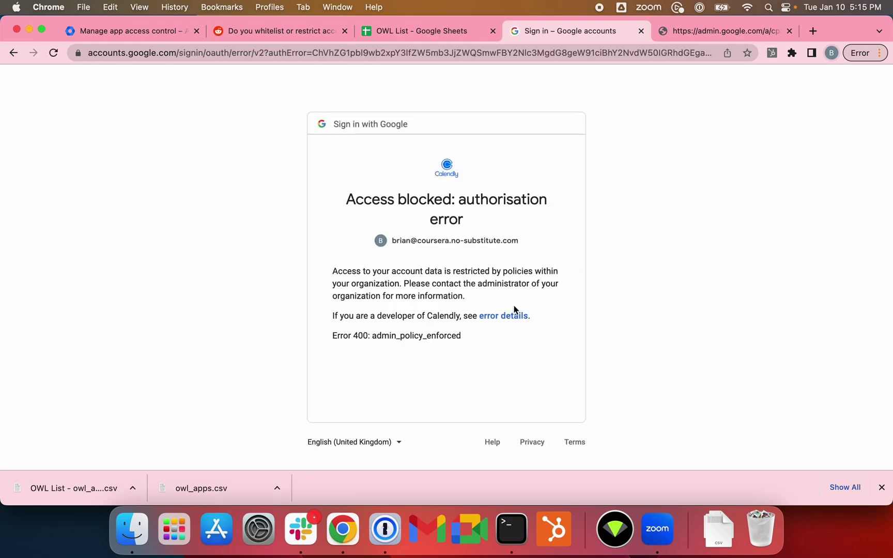
pyautogui.tripleClick(417, 333)
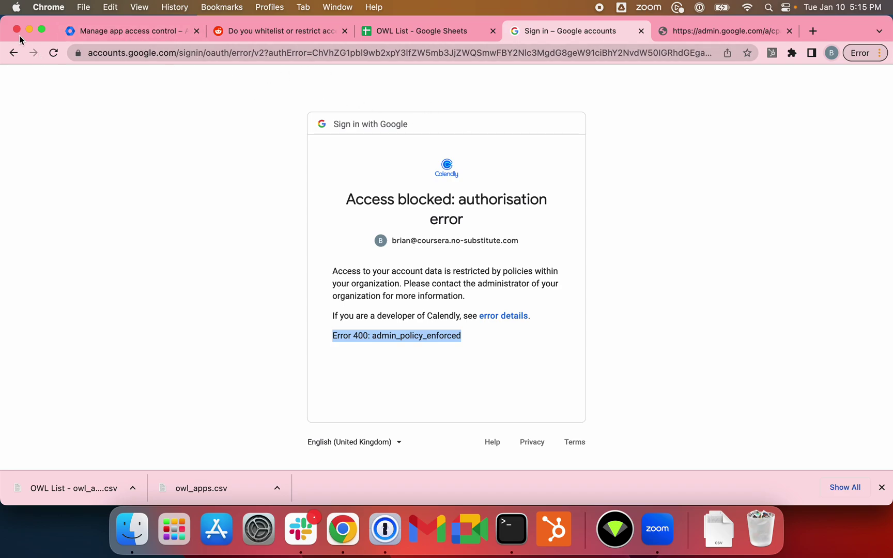
pyautogui.click(13, 54)
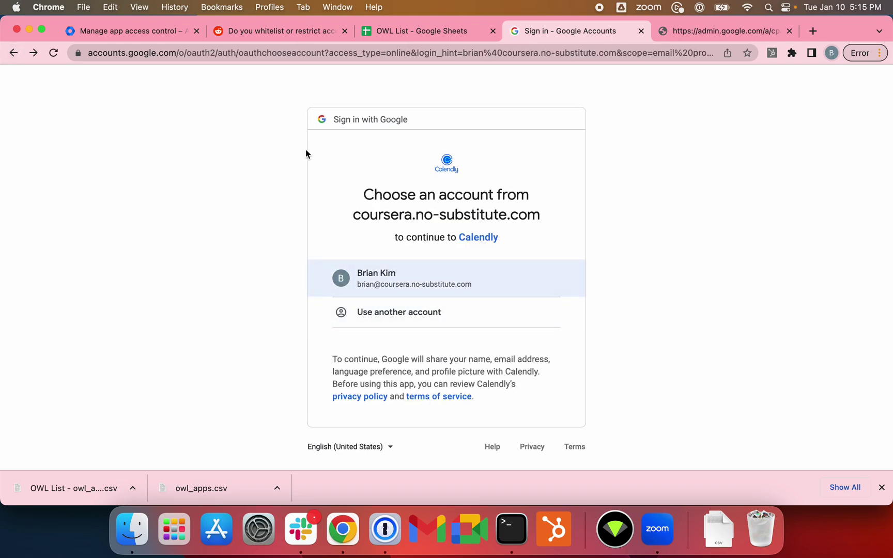
pyautogui.click(133, 32)
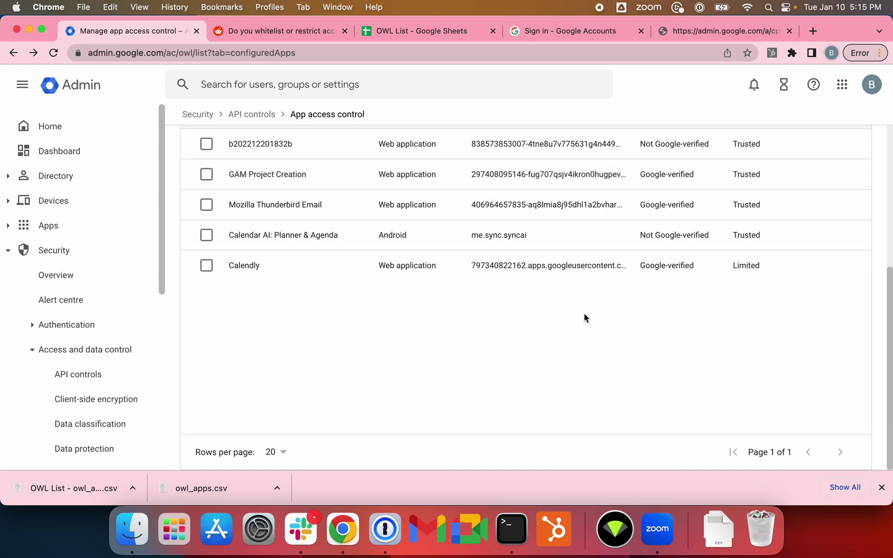
# Step: Open the accessed apps list, then the 17 Google services showing Drive, Gmail, Calendar, Vault and Cloud Platform Restricted
pyautogui.scroll(5, 610, 336)
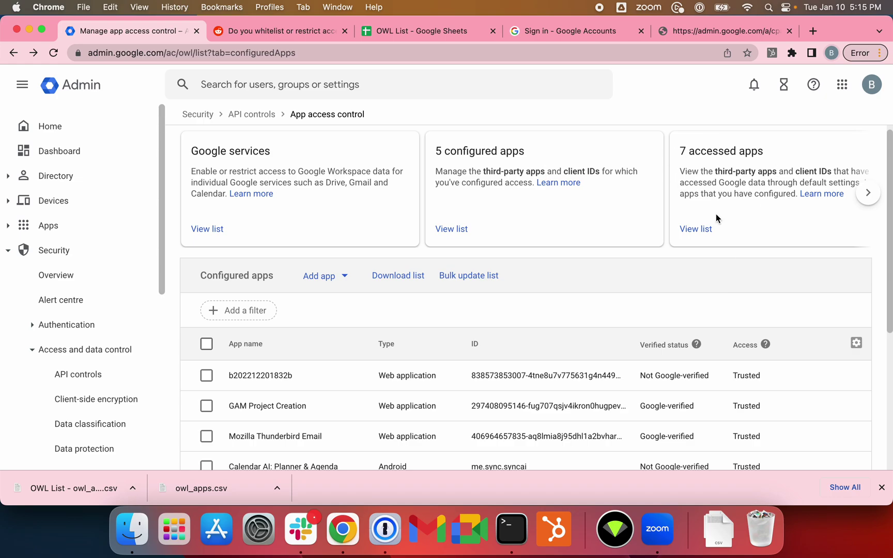
pyautogui.click(709, 228)
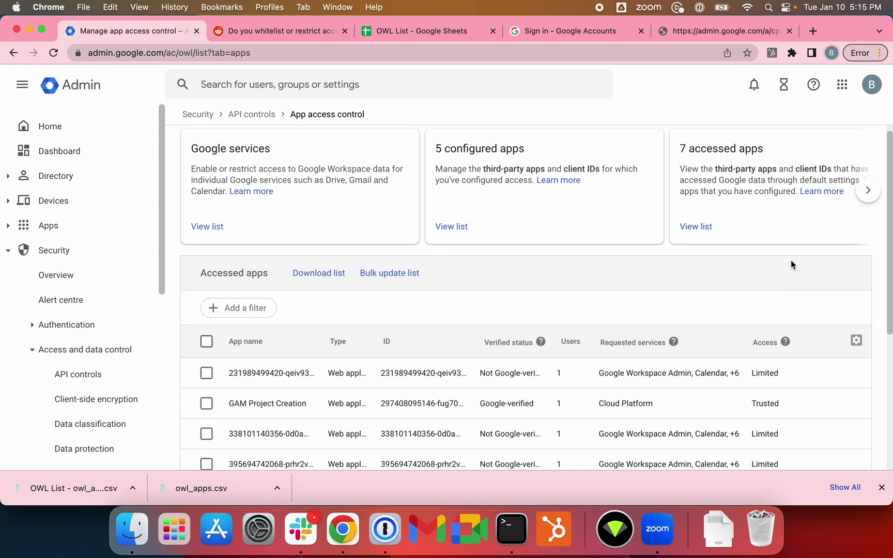
pyautogui.click(207, 226)
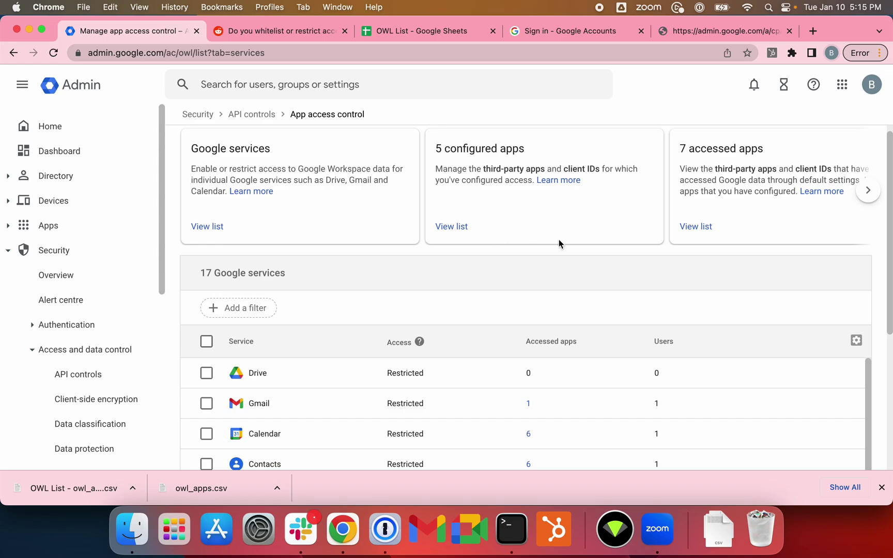
pyautogui.scroll(-2, 559, 243)
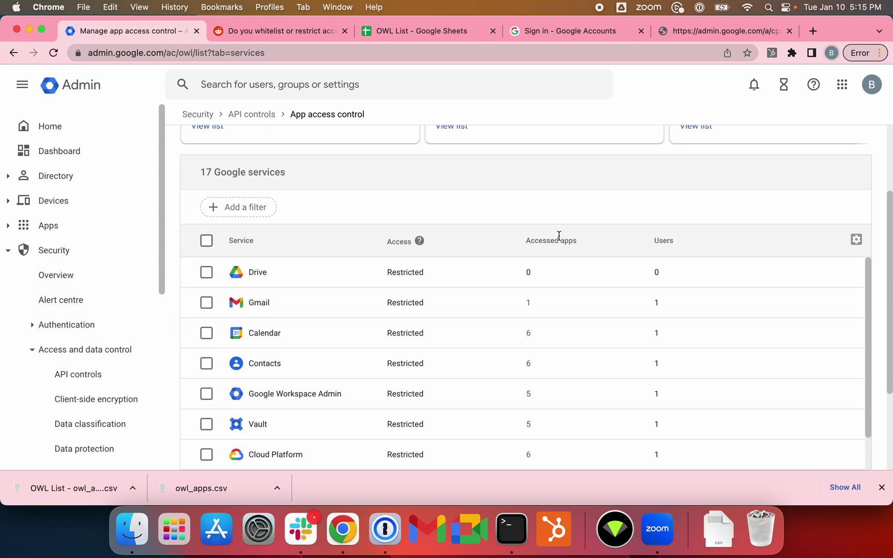